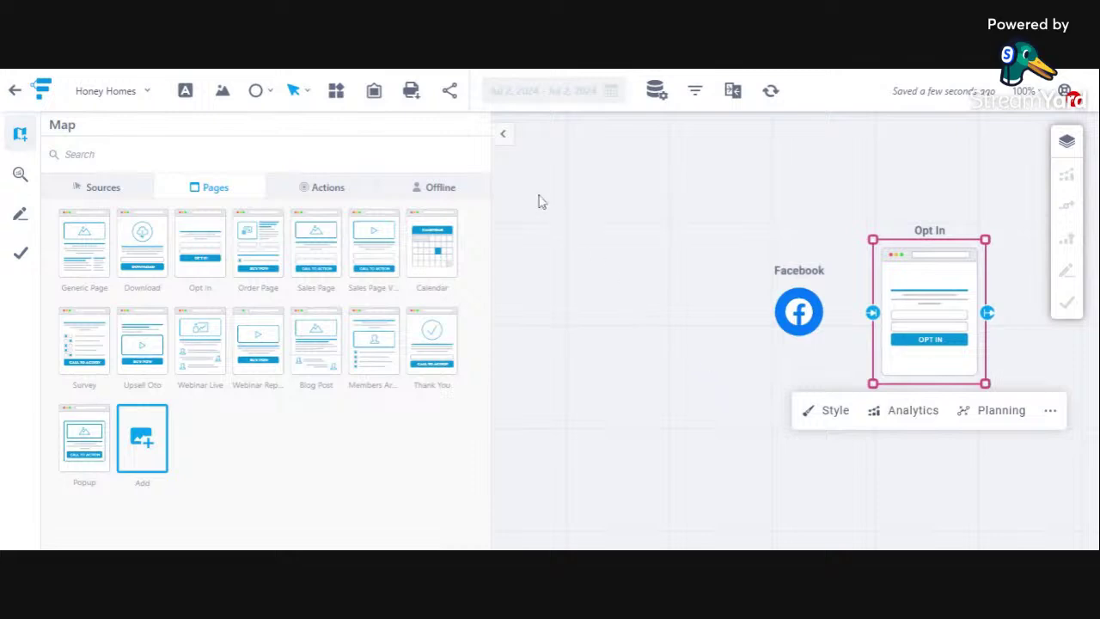
Hide the map icon library, move the Facebook source and Opt In page to the canvas's left side, and enlarge the Opt In page
click(503, 134)
drag(798, 312, 143, 288)
drag(935, 311, 286, 311)
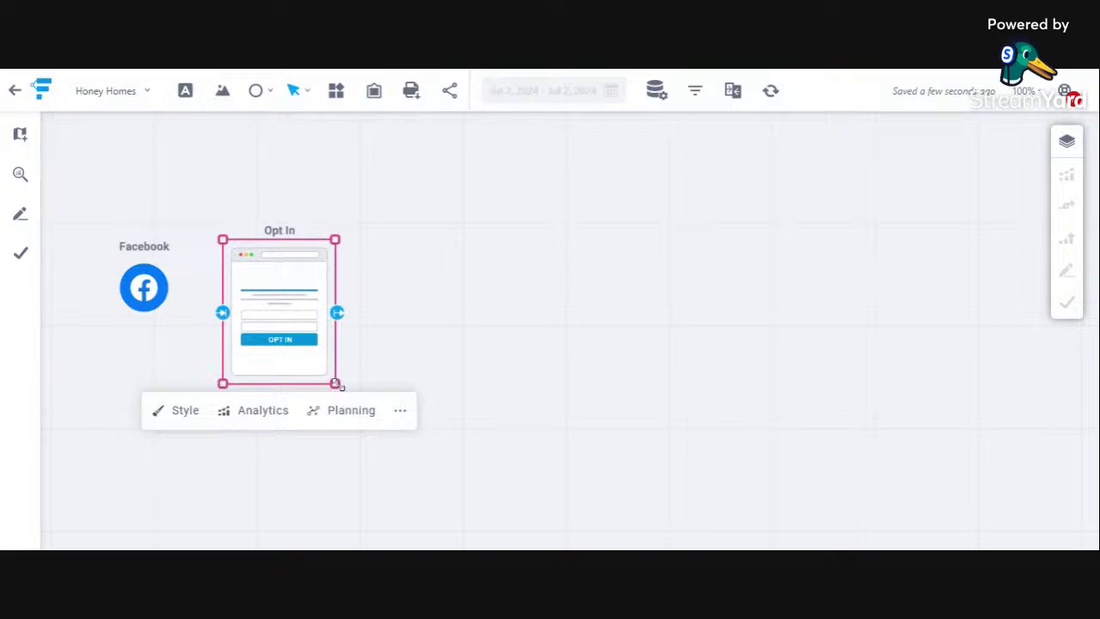
drag(335, 383, 388, 449)
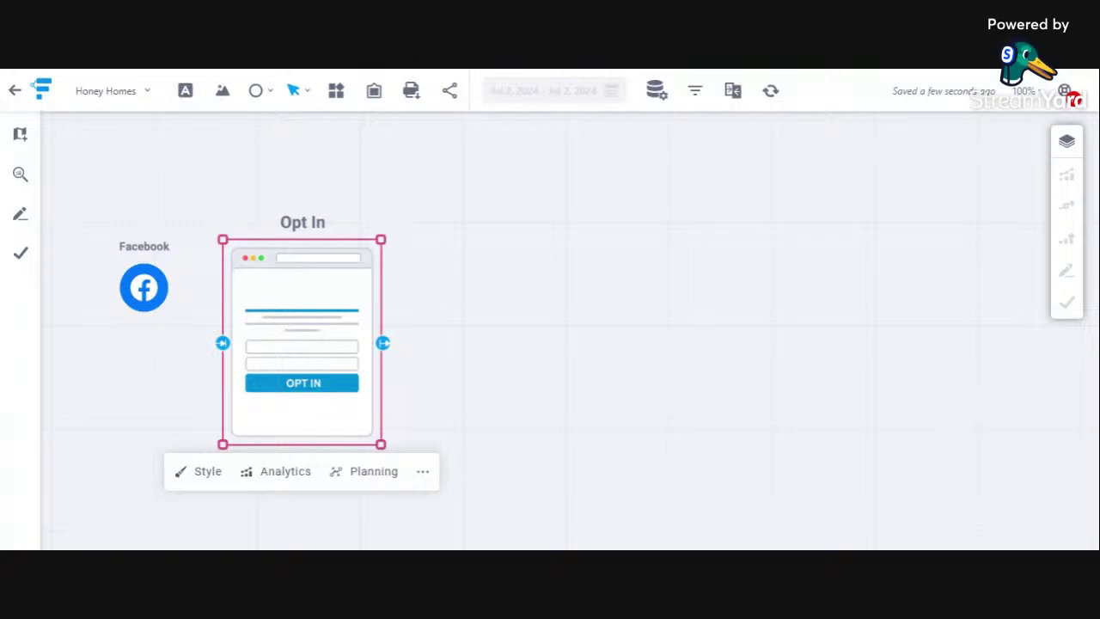
Connect the Facebook source to the Opt In page and shift the page slightly farther from the source
click(129, 288)
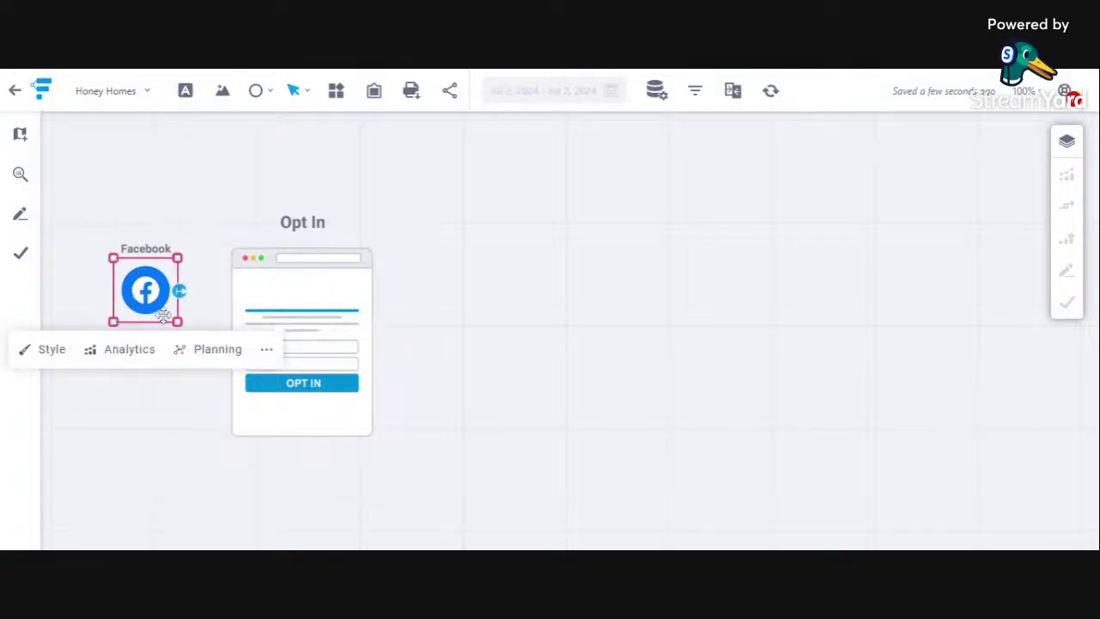
drag(178, 290, 225, 342)
drag(330, 332, 366, 331)
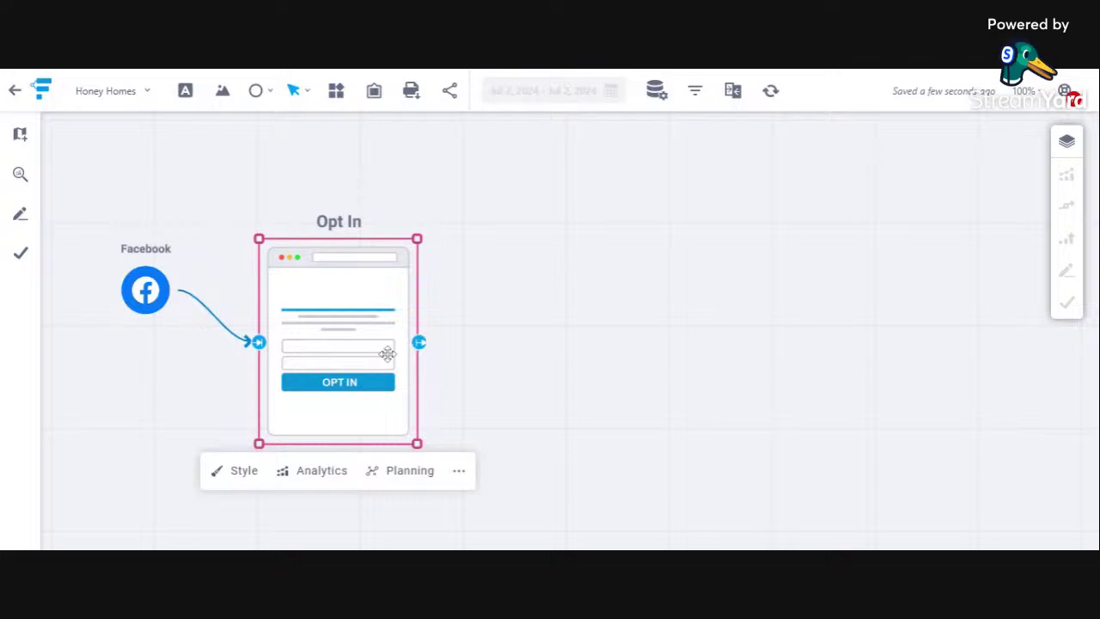
Add a Download page connected from the Opt In page's output and place it lower to the right of that page
drag(420, 341, 478, 347)
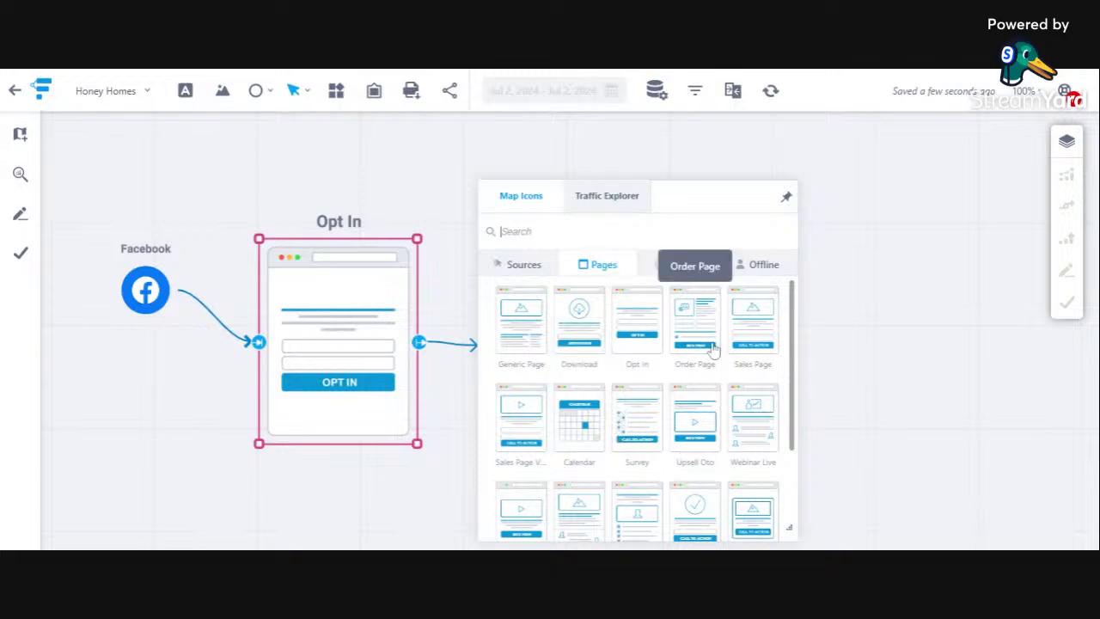
scroll(663, 464, down, 3)
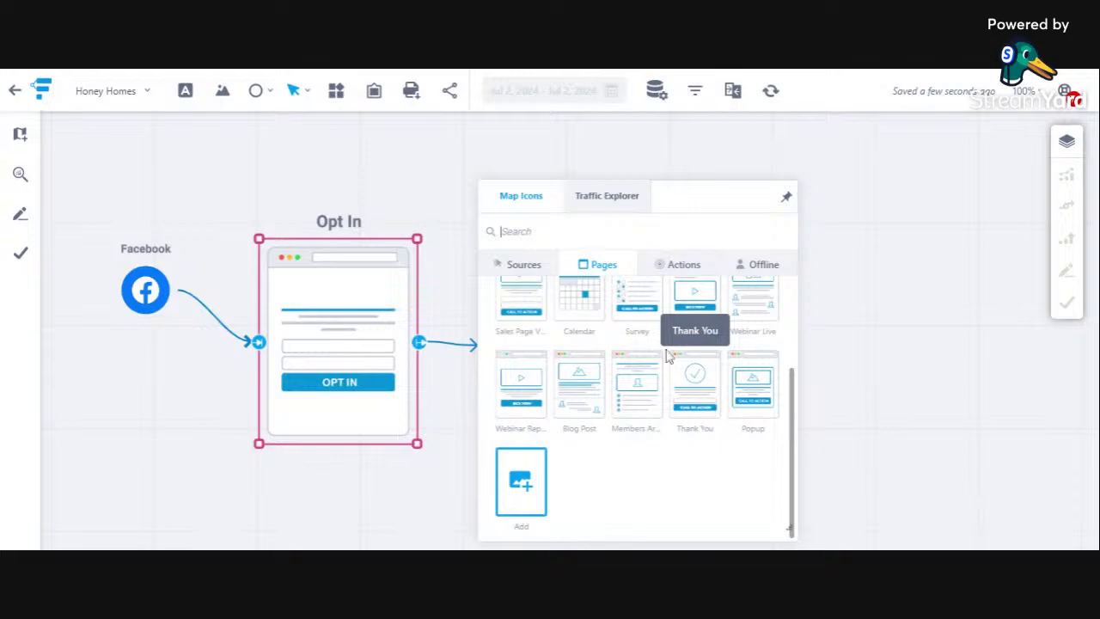
scroll(649, 423, up, 3)
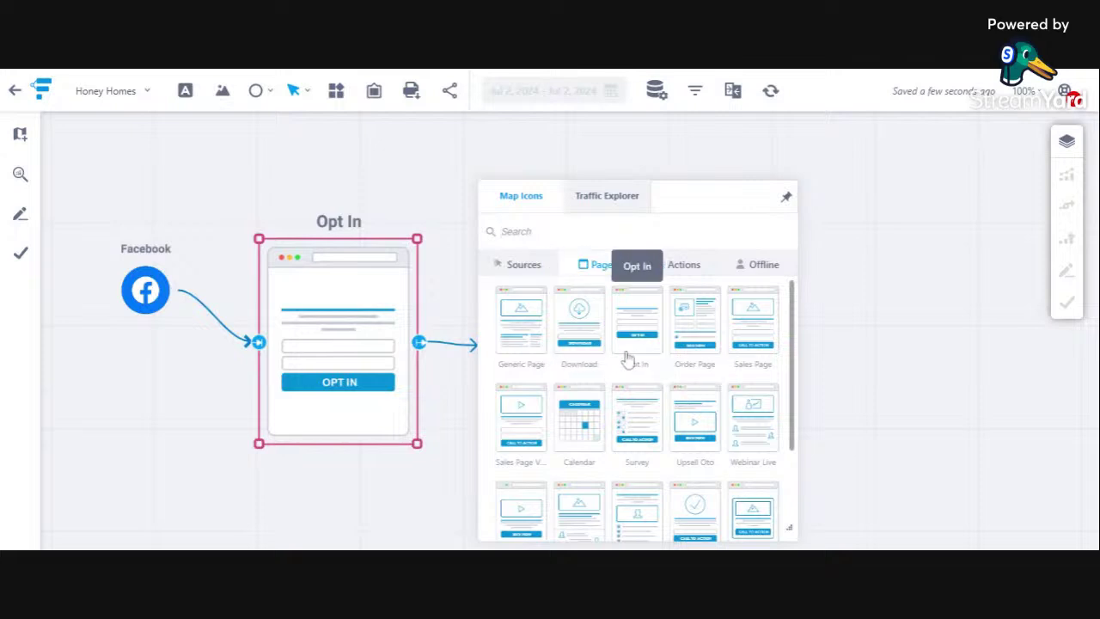
click(592, 351)
drag(524, 409, 589, 386)
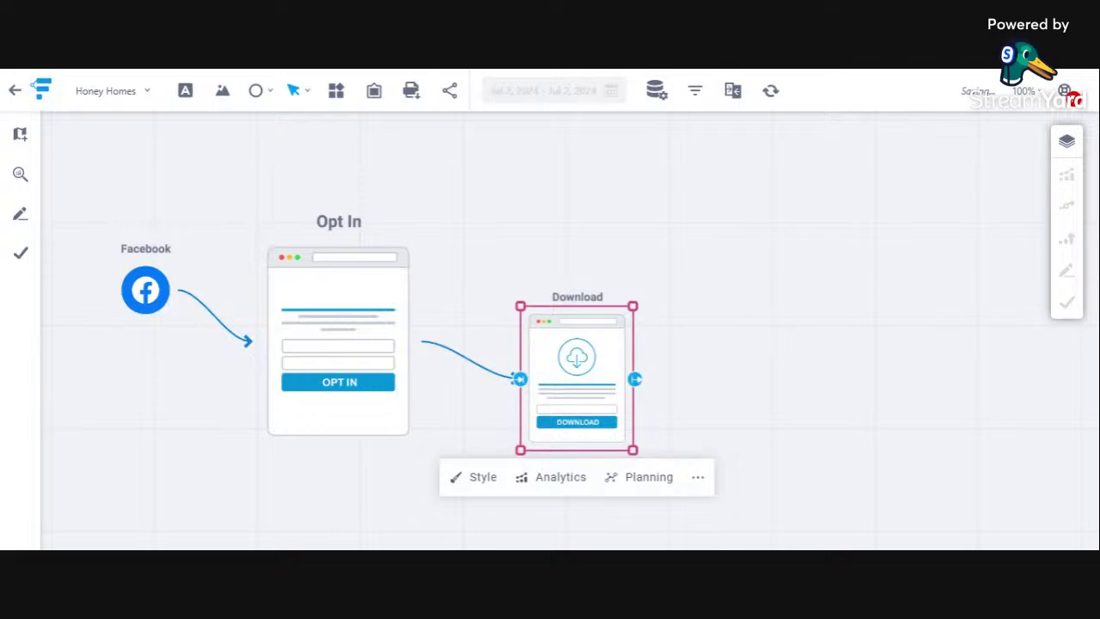
click(342, 336)
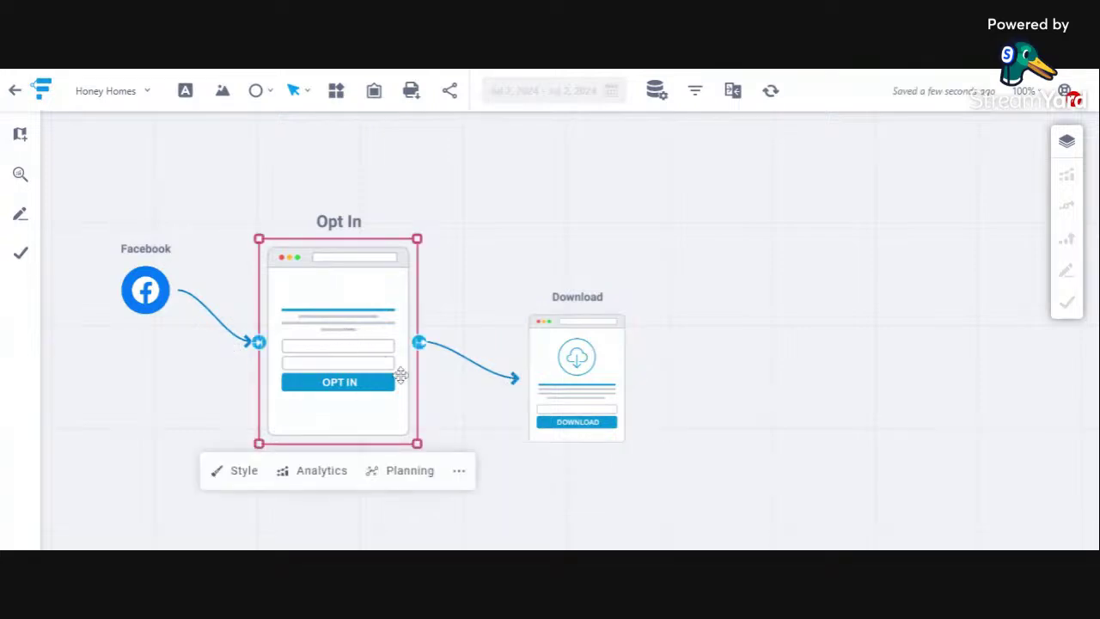
click(456, 353)
scroll(385, 373, down, 1)
click(351, 327)
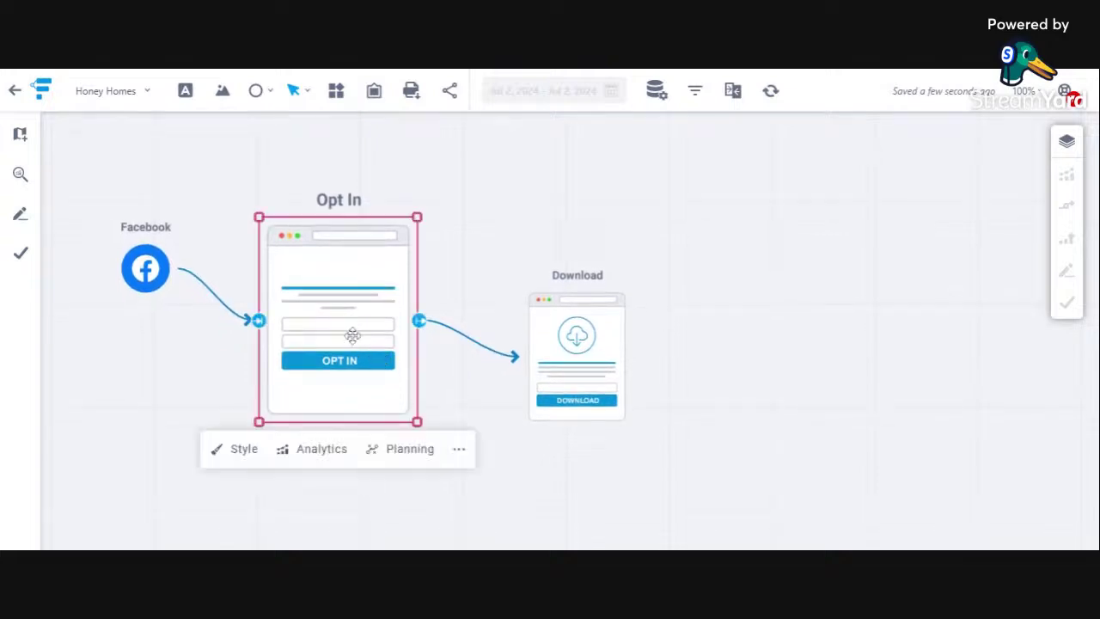
Change the Download page's label to "Whatsapp"
click(569, 335)
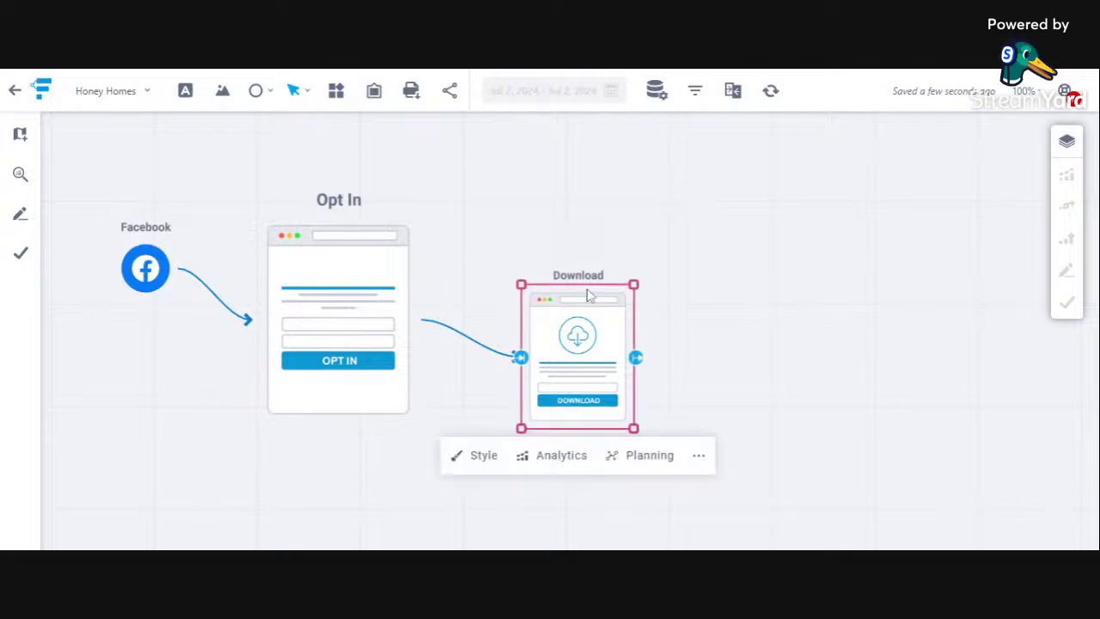
click(698, 455)
drag(789, 177, 713, 197)
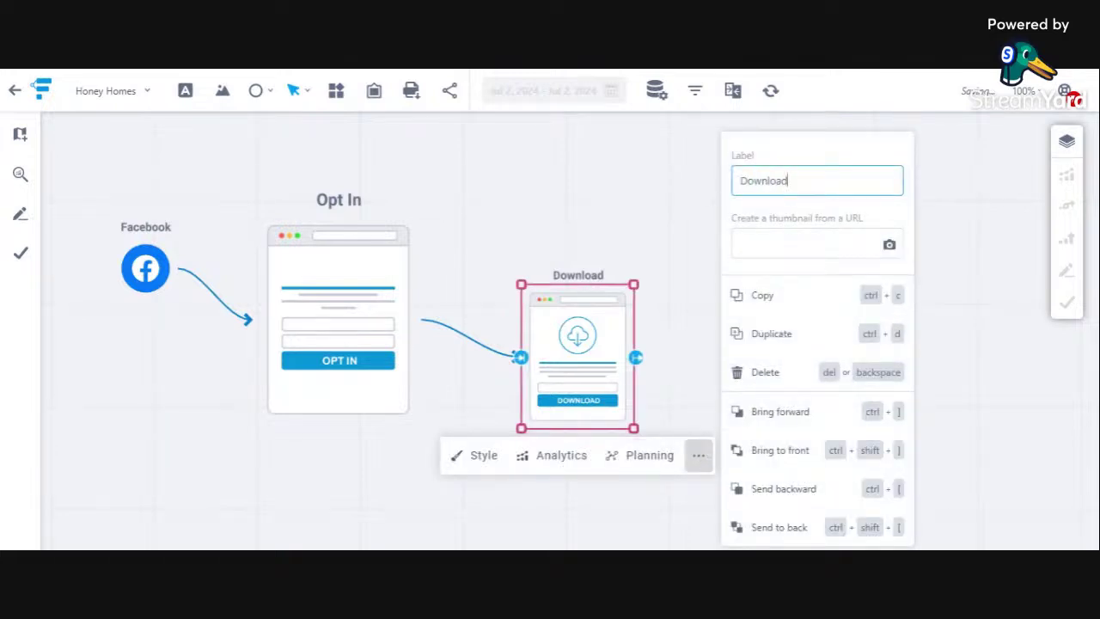
key(ctrl+a)
text(Whatsapp)
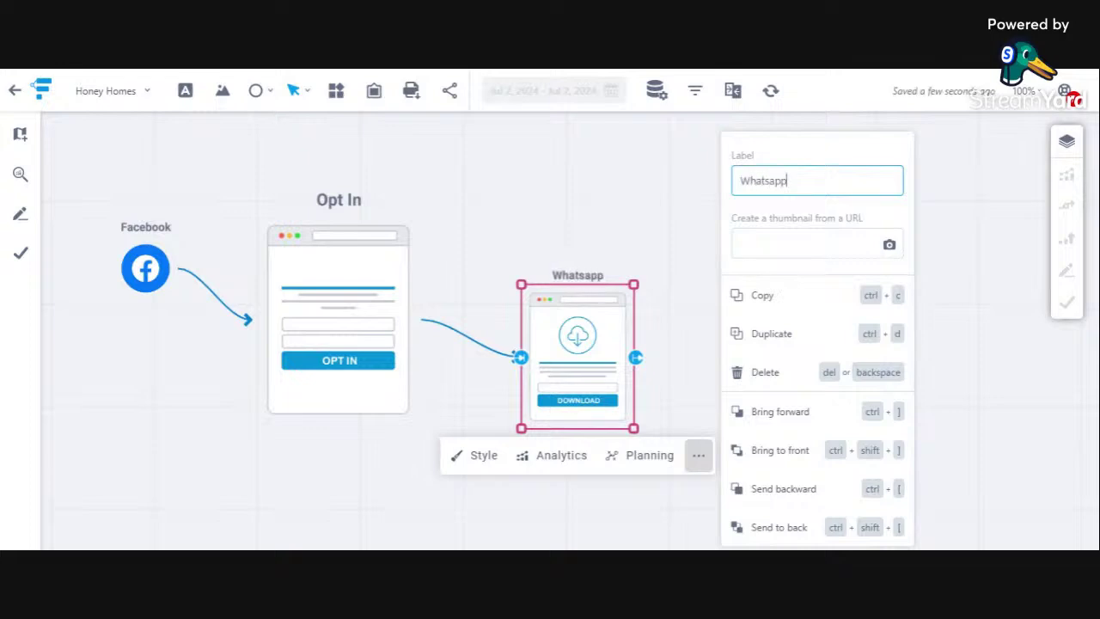
click(966, 256)
click(583, 379)
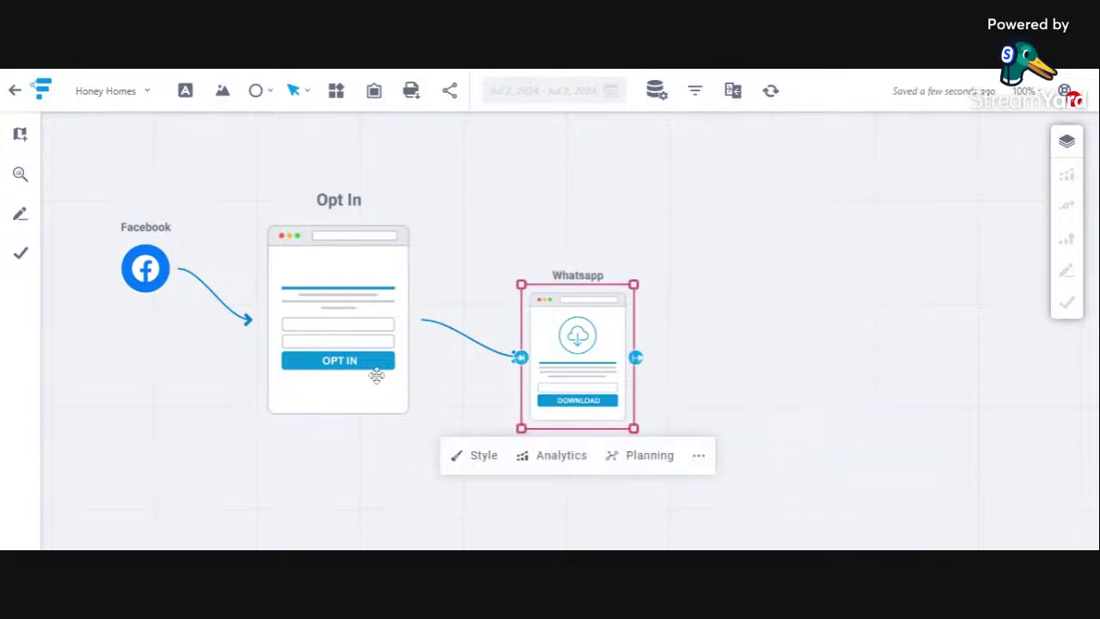
Add an Email source connected from the Opt In page and position it just beneath that page
click(344, 353)
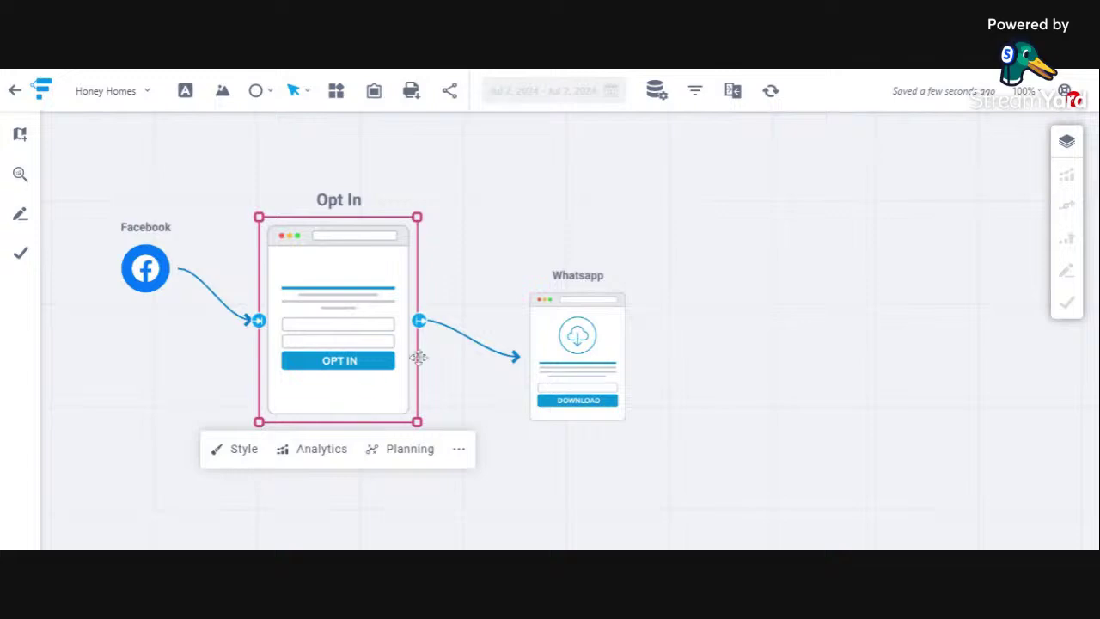
drag(417, 319, 352, 478)
click(397, 265)
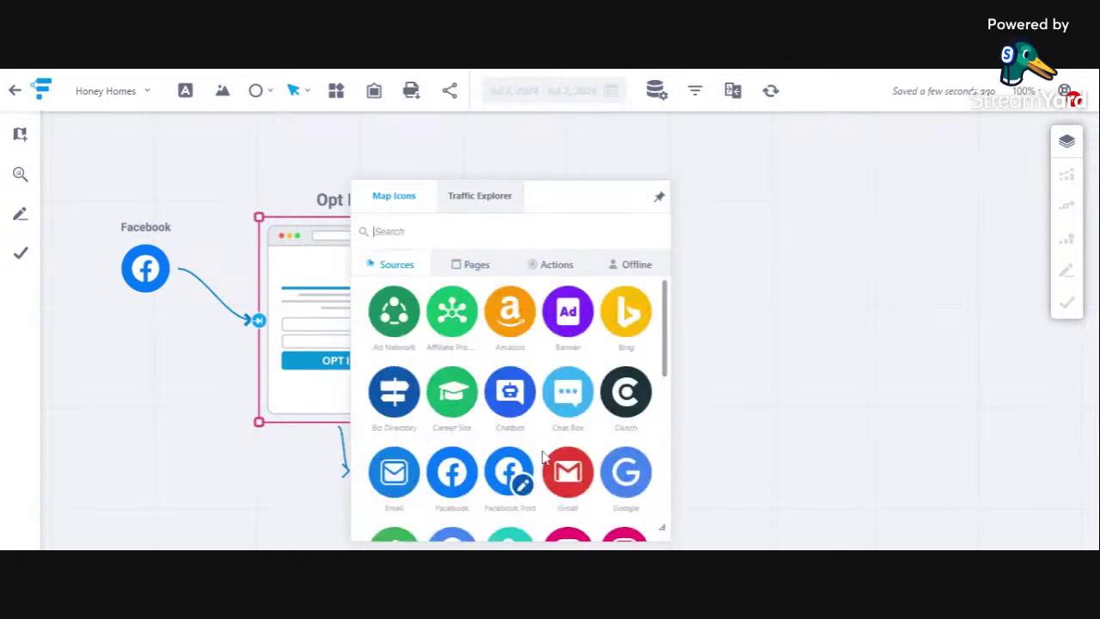
click(384, 478)
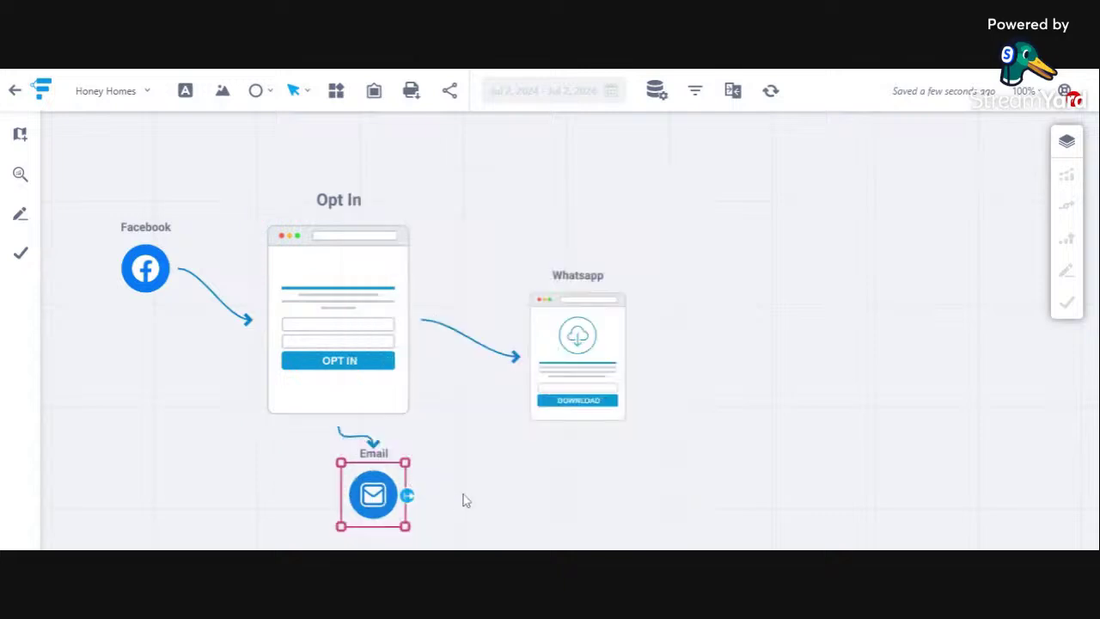
click(739, 426)
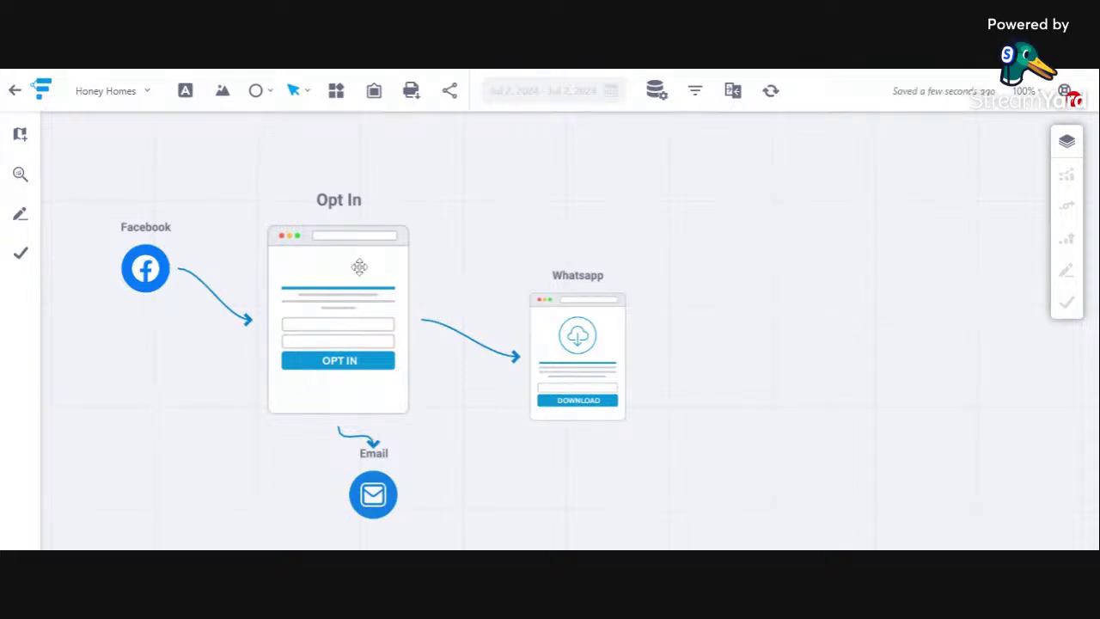
drag(373, 494, 375, 468)
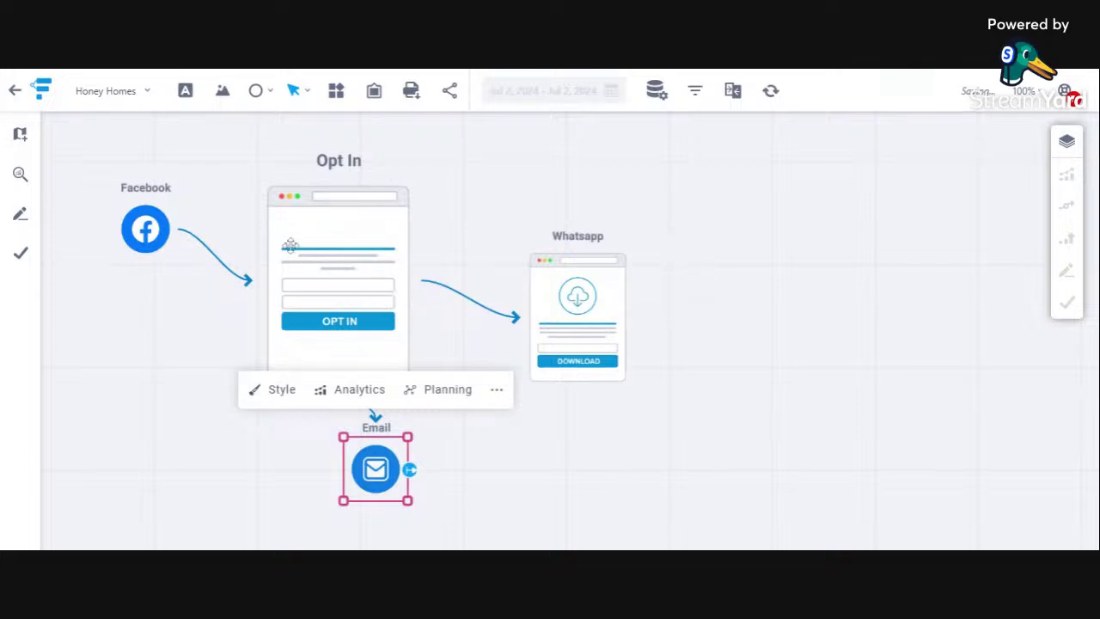
click(744, 318)
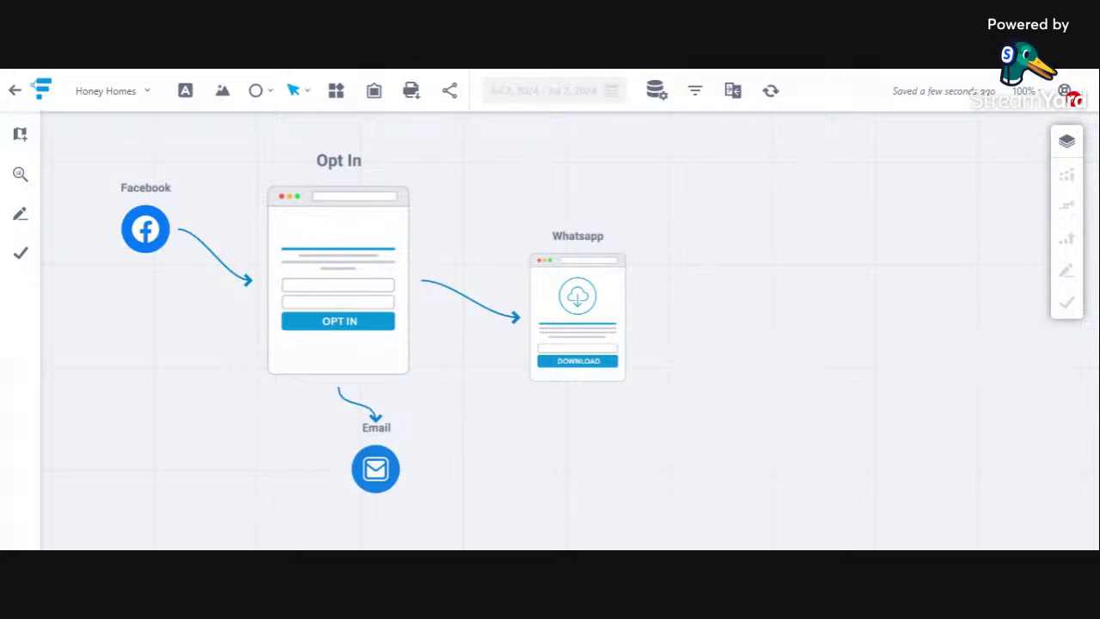
Switch to the WordPress admin of funnelmastery.online and open its list of installed plugins
key(ctrl+Tab)
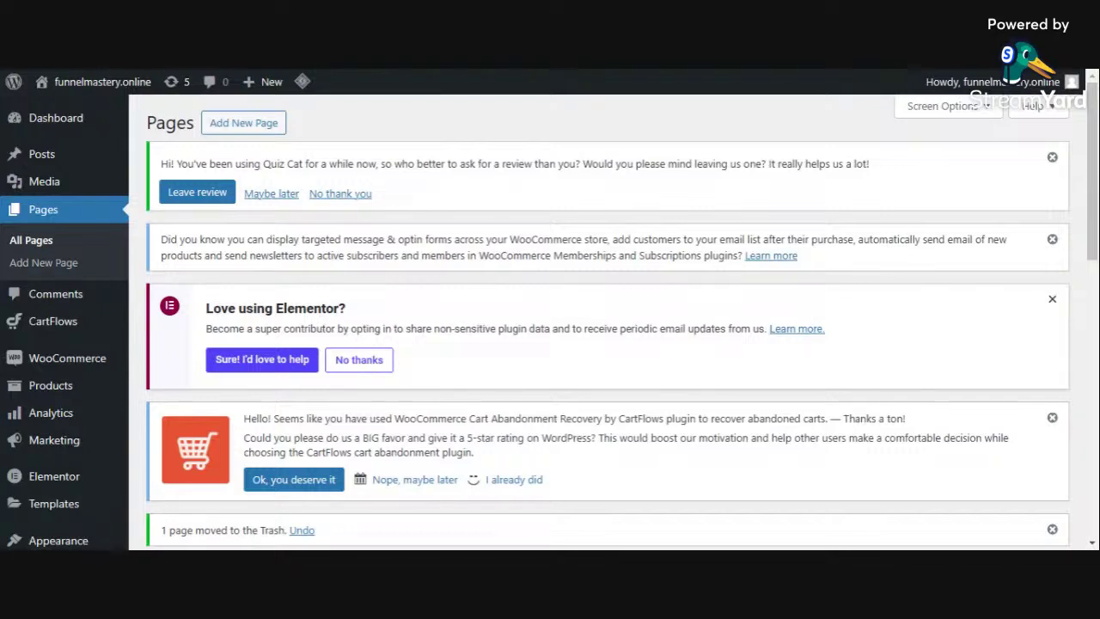
mouse_move(66, 419)
scroll(39, 249, down, 5)
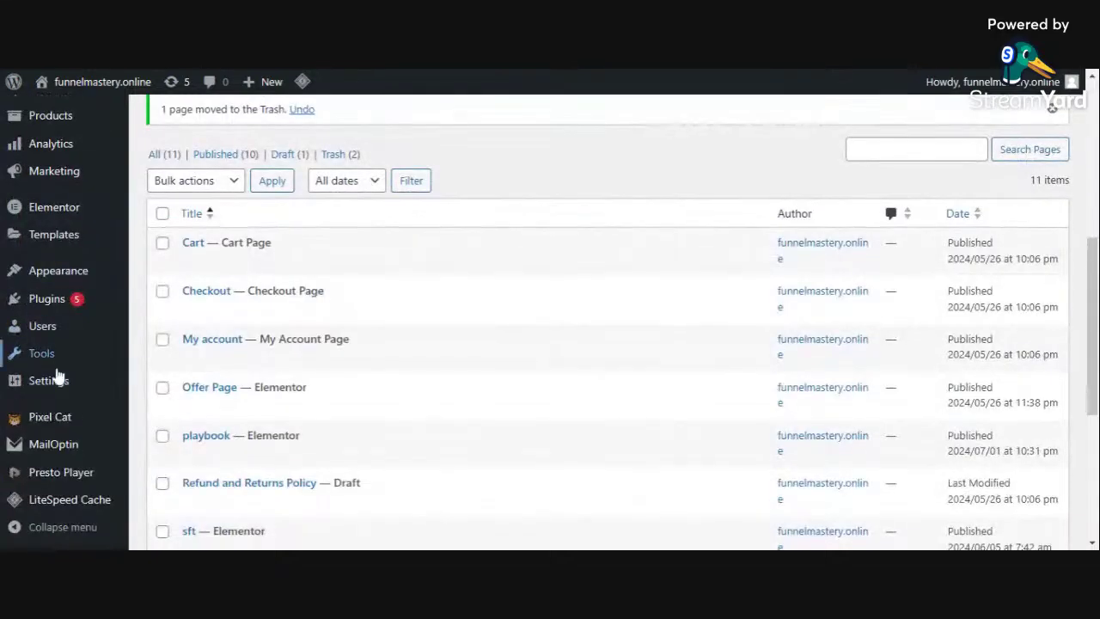
mouse_move(44, 309)
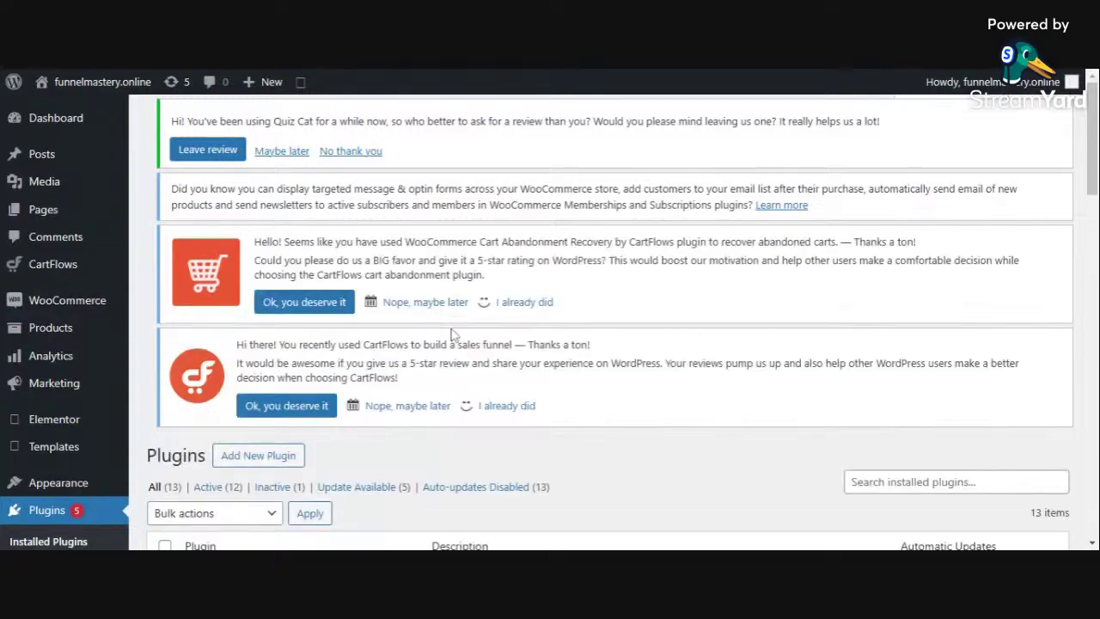
Look through the installed plugins, examining the CartFlows Pro and Elementor Pro entries
scroll(497, 307, down, 5)
scroll(497, 307, down, 5)
scroll(352, 294, up, 2)
scroll(352, 295, down, 3)
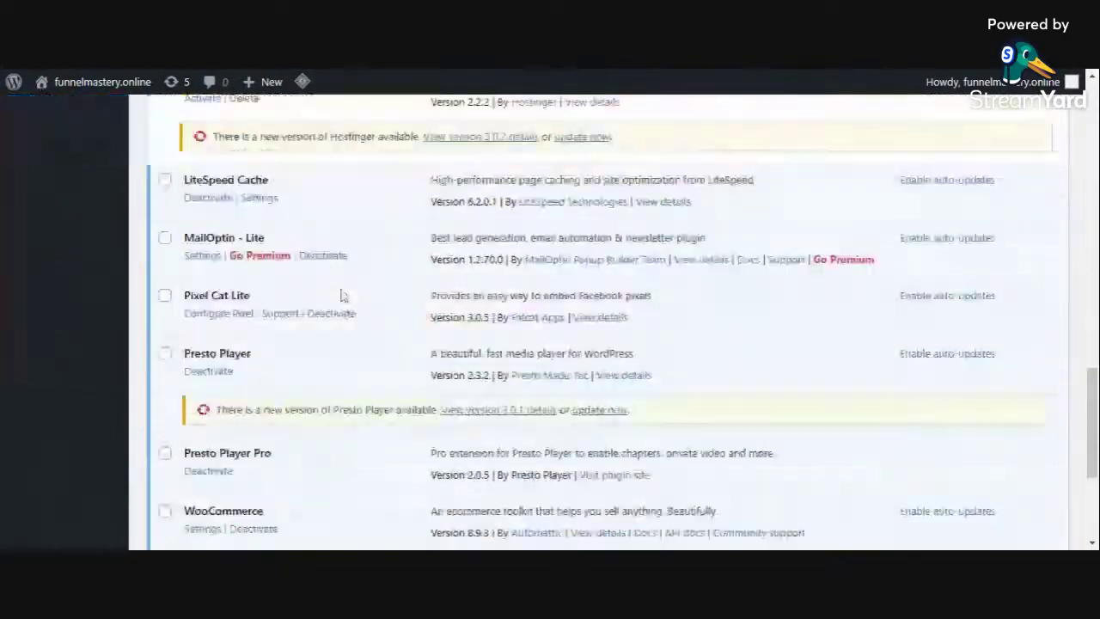
scroll(351, 295, up, 2)
scroll(550, 322, up, 5)
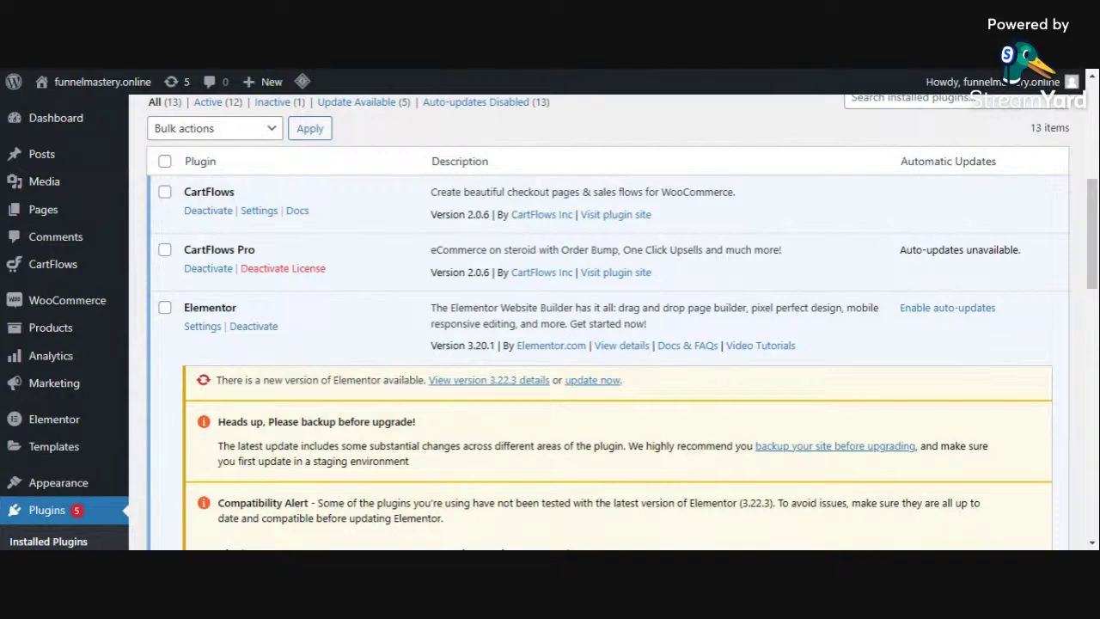
drag(257, 250, 184, 250)
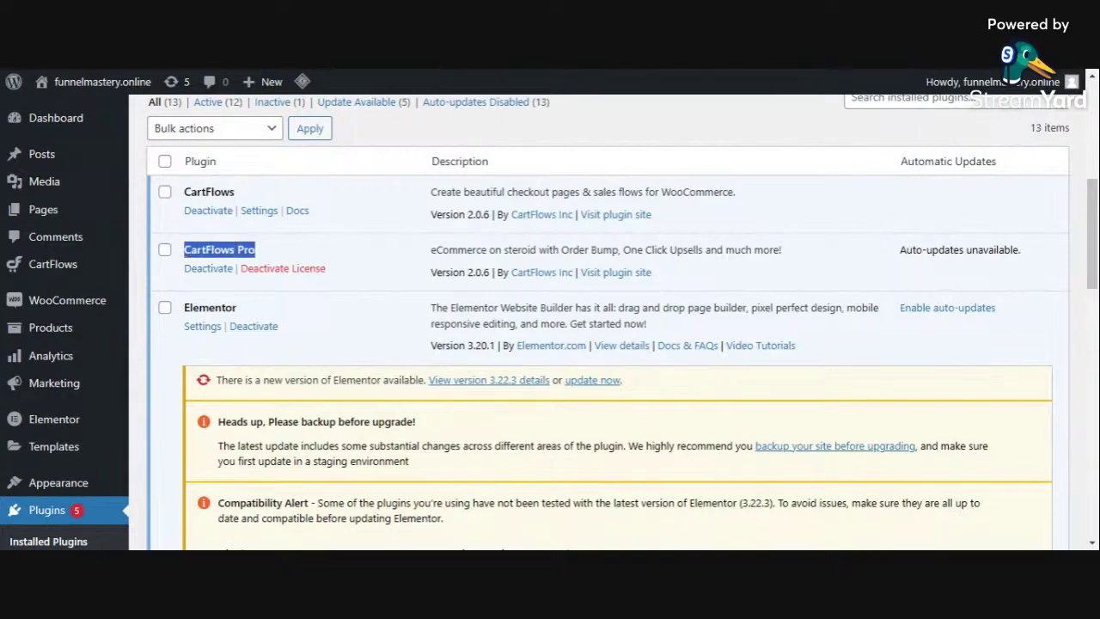
scroll(283, 283, down, 10)
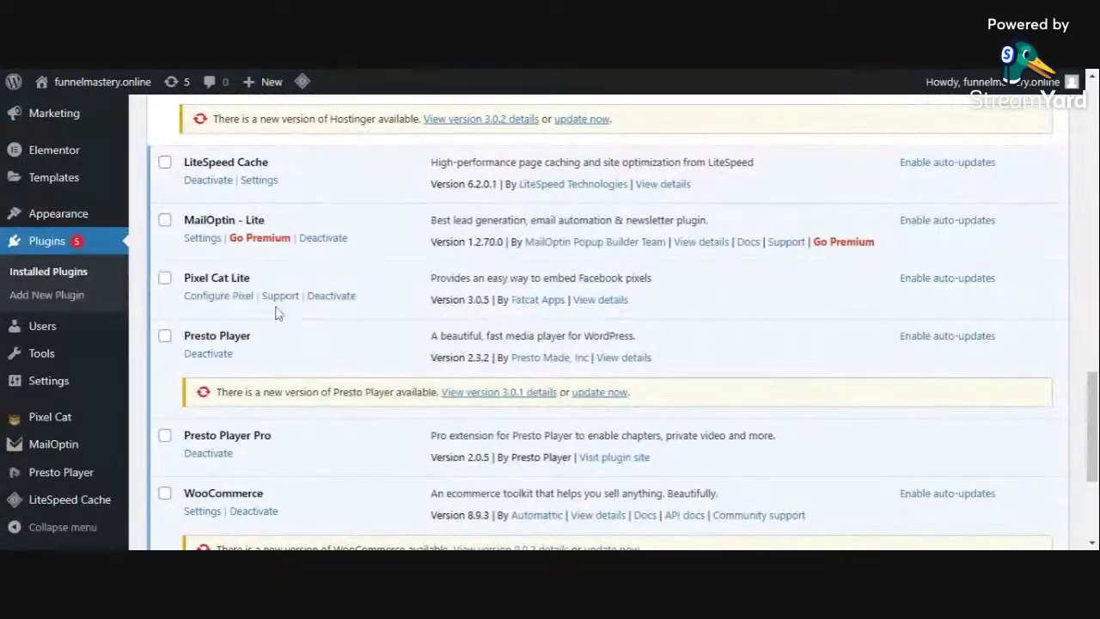
scroll(276, 311, up, 10)
scroll(279, 318, down, 5)
scroll(284, 340, down, 3)
scroll(253, 312, up, 15)
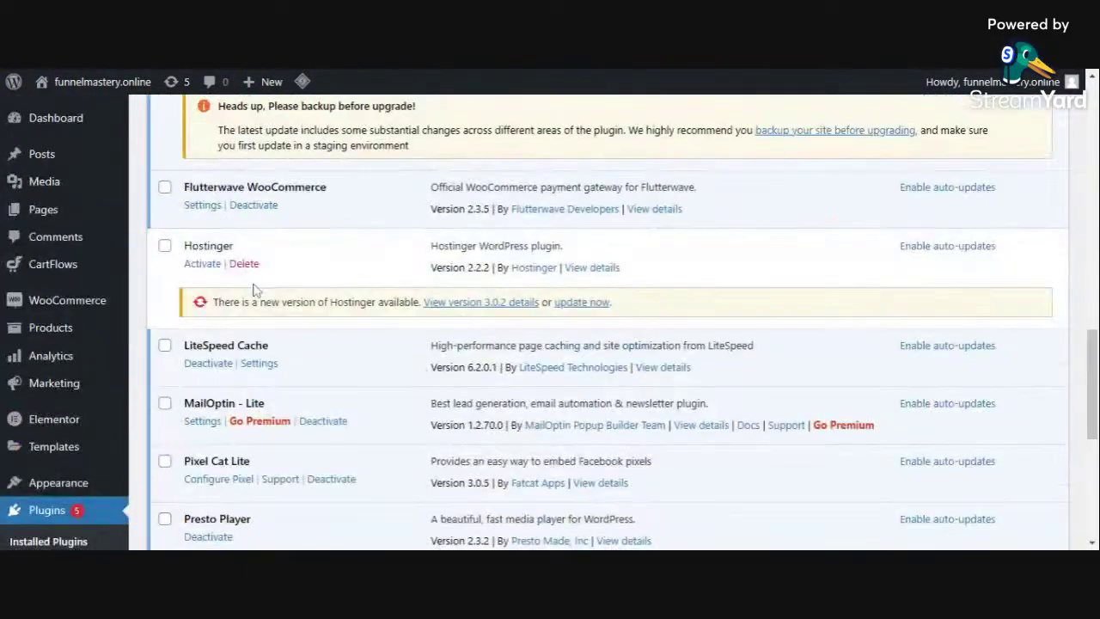
scroll(253, 312, down, 4)
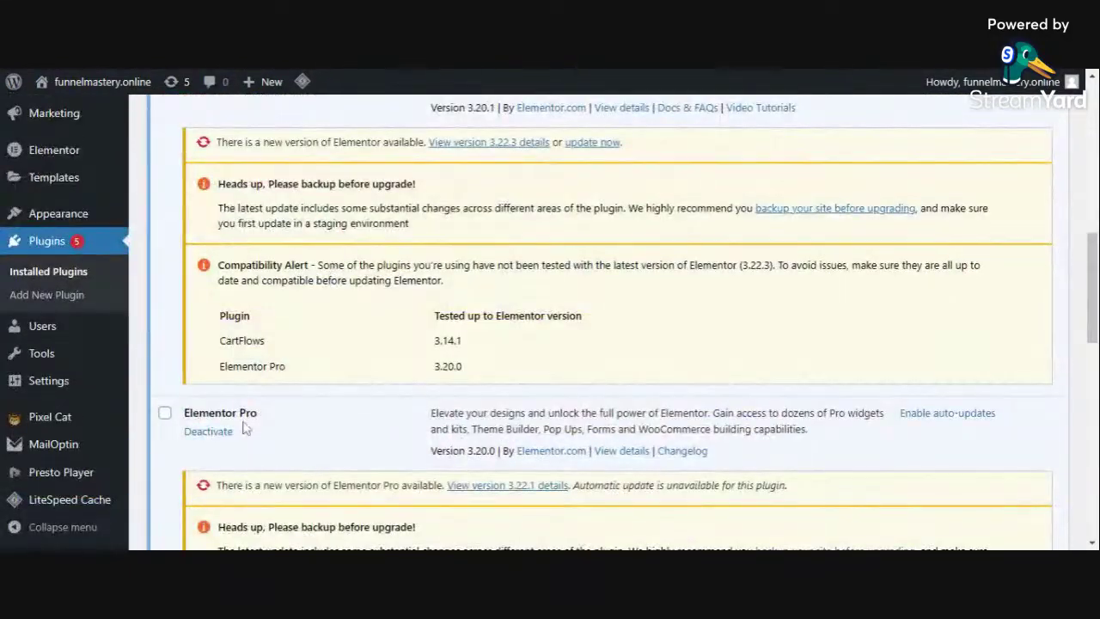
drag(257, 414, 198, 414)
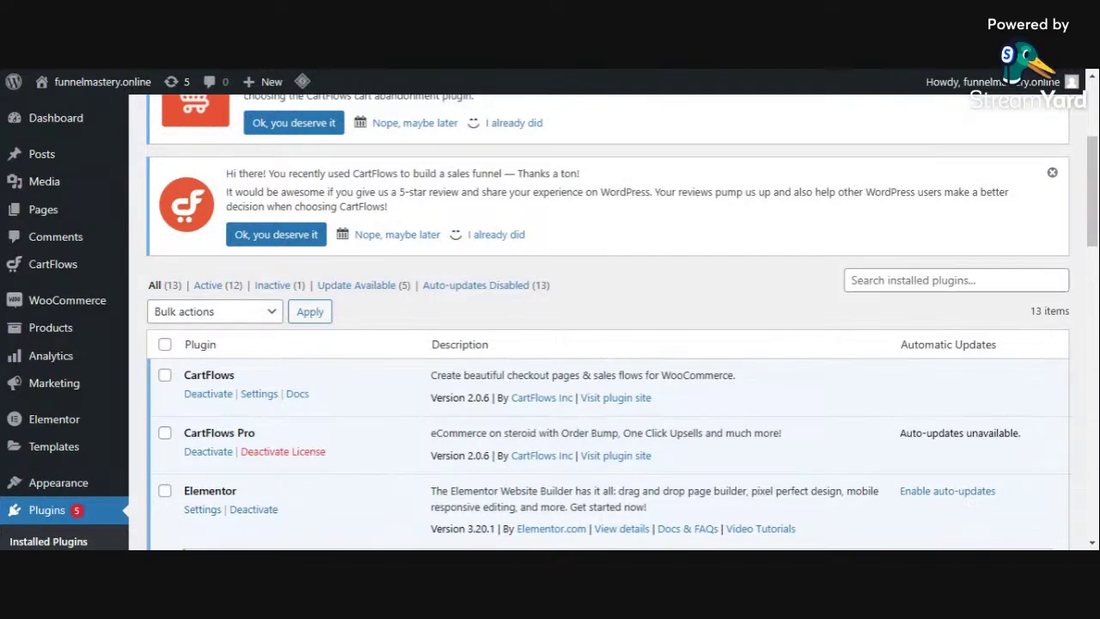
Open the page for adding new plugins, search for "elementor", and look over the Elementor Website Builder result
scroll(292, 272, up, 1)
scroll(292, 272, up, 3)
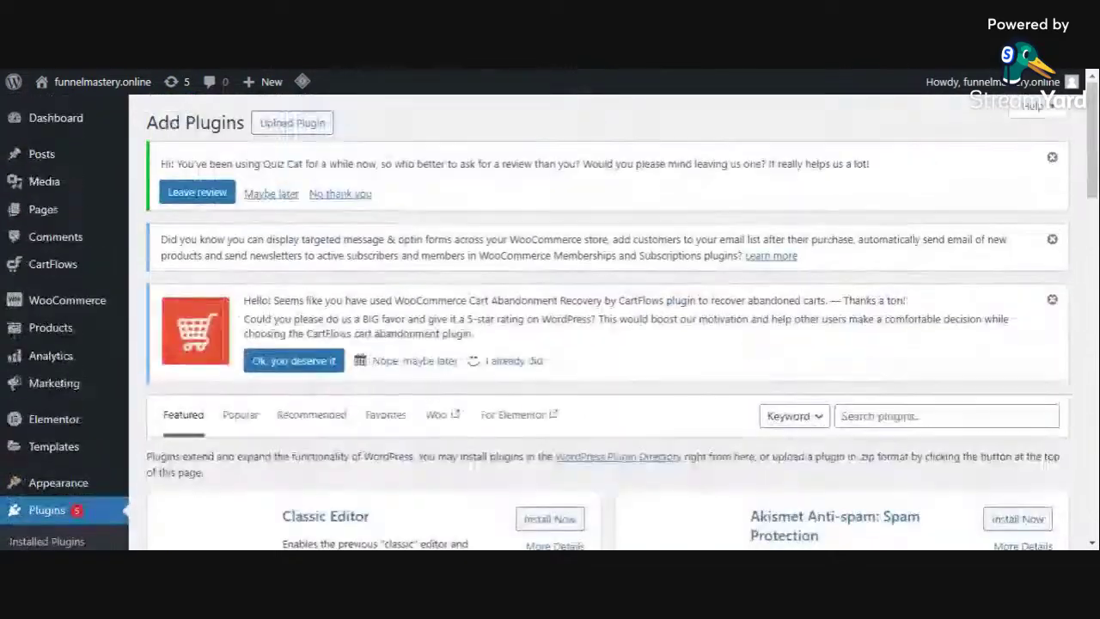
click(915, 407)
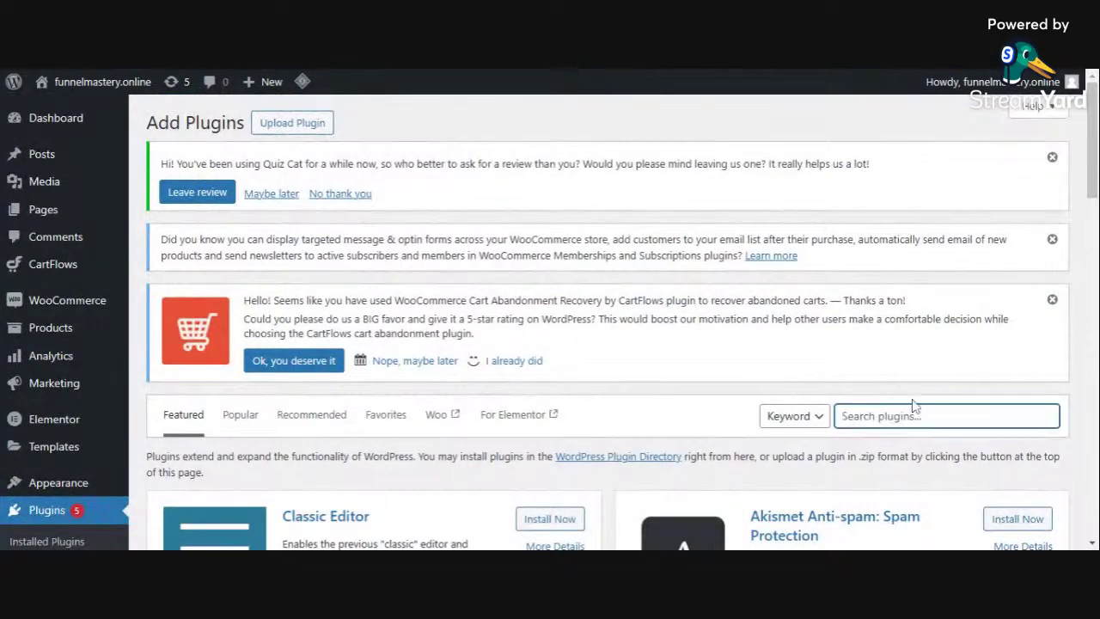
text(elementor)
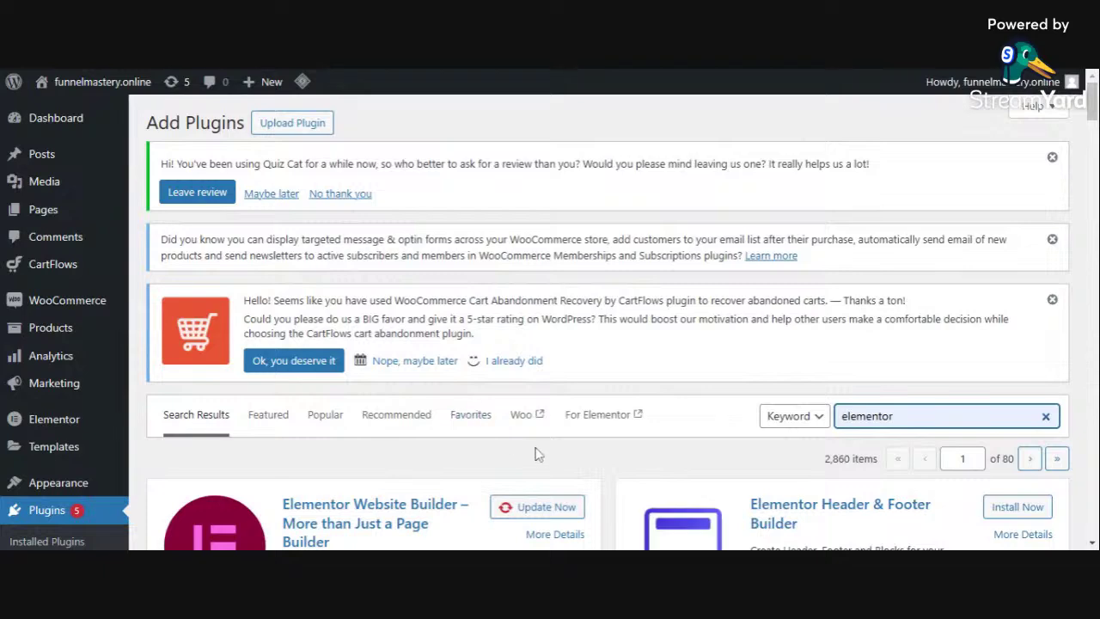
scroll(536, 449, down, 5)
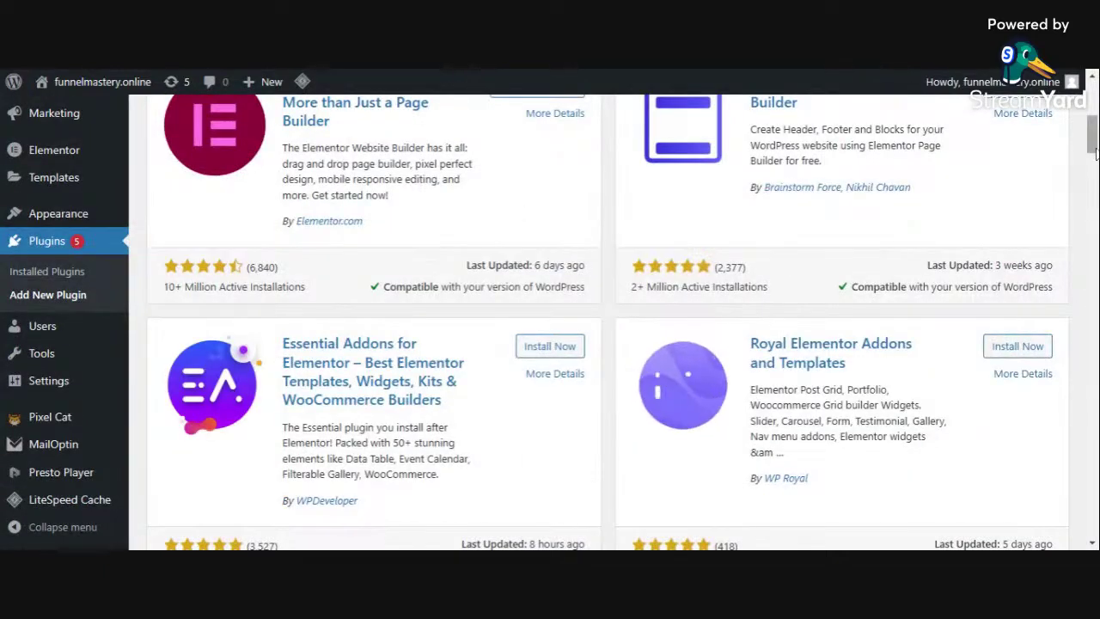
scroll(1034, 139, up, 1)
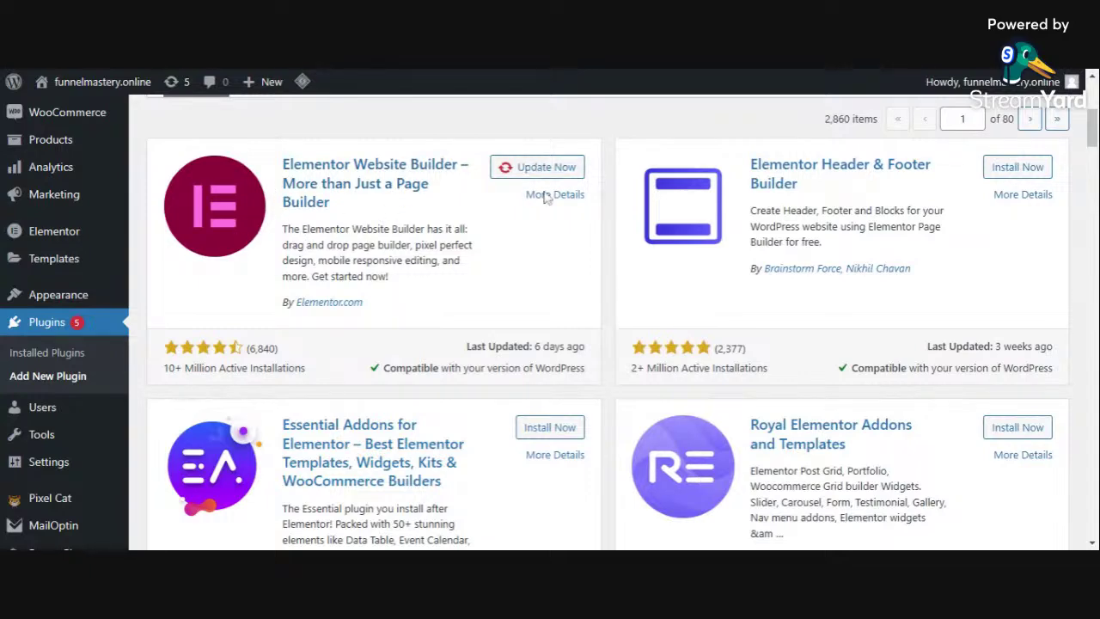
Open the CartFlows funnels list and look over the existing funnels
scroll(62, 327, up, 5)
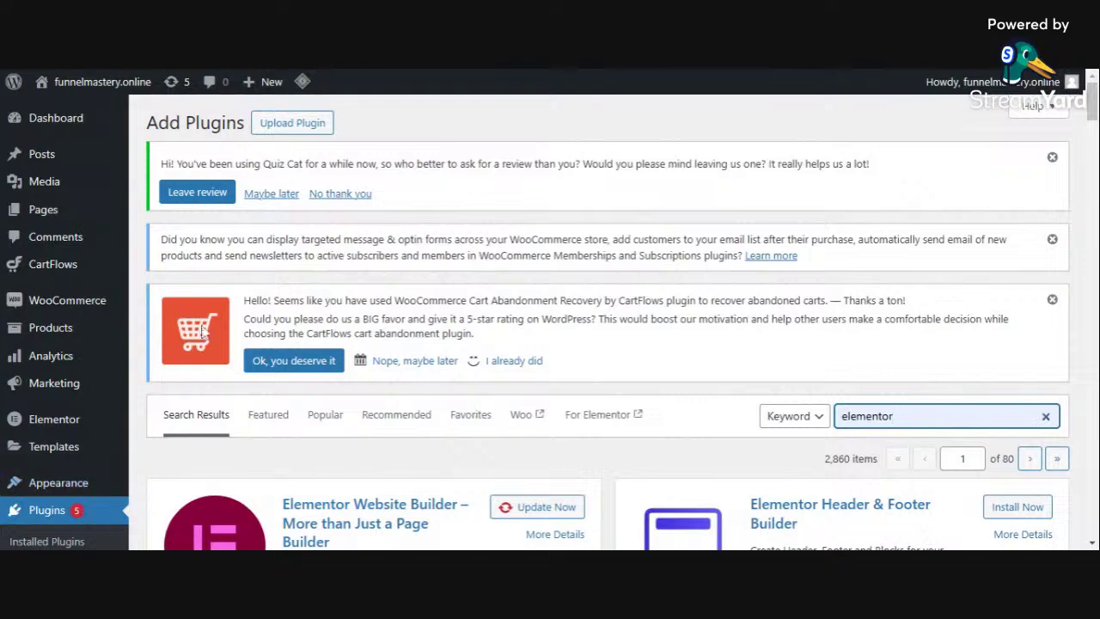
mouse_move(51, 282)
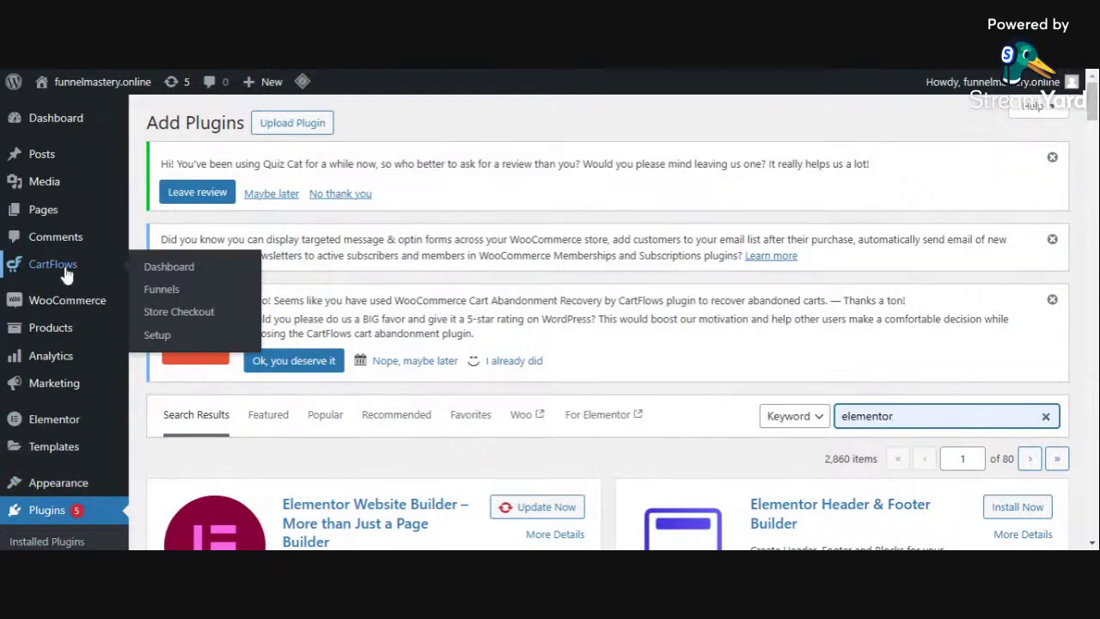
click(163, 291)
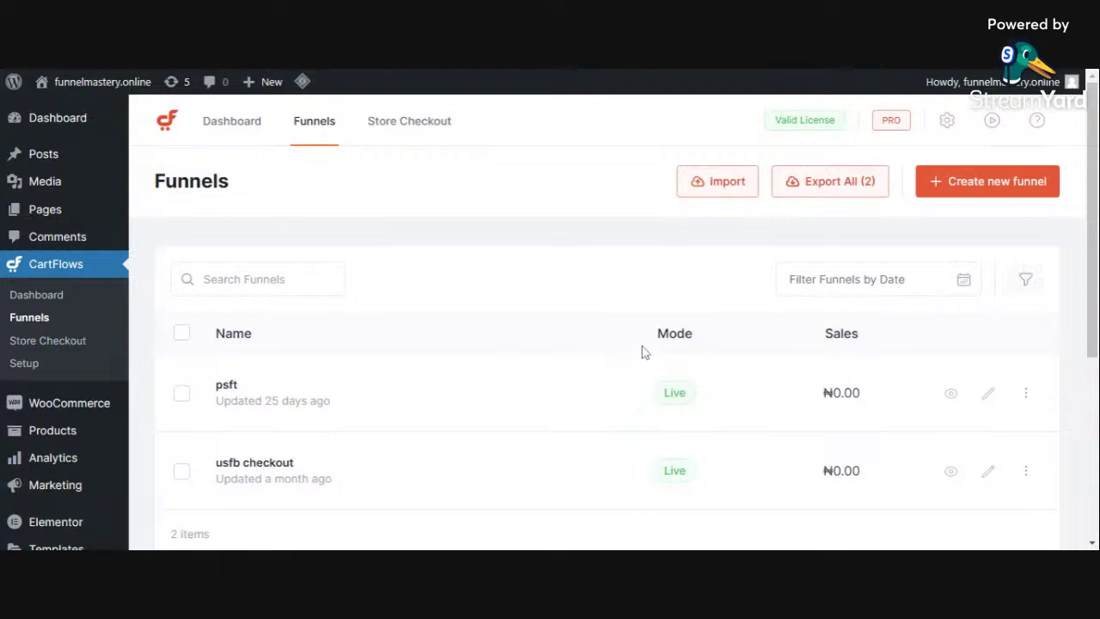
scroll(567, 343, down, 3)
scroll(602, 342, up, 3)
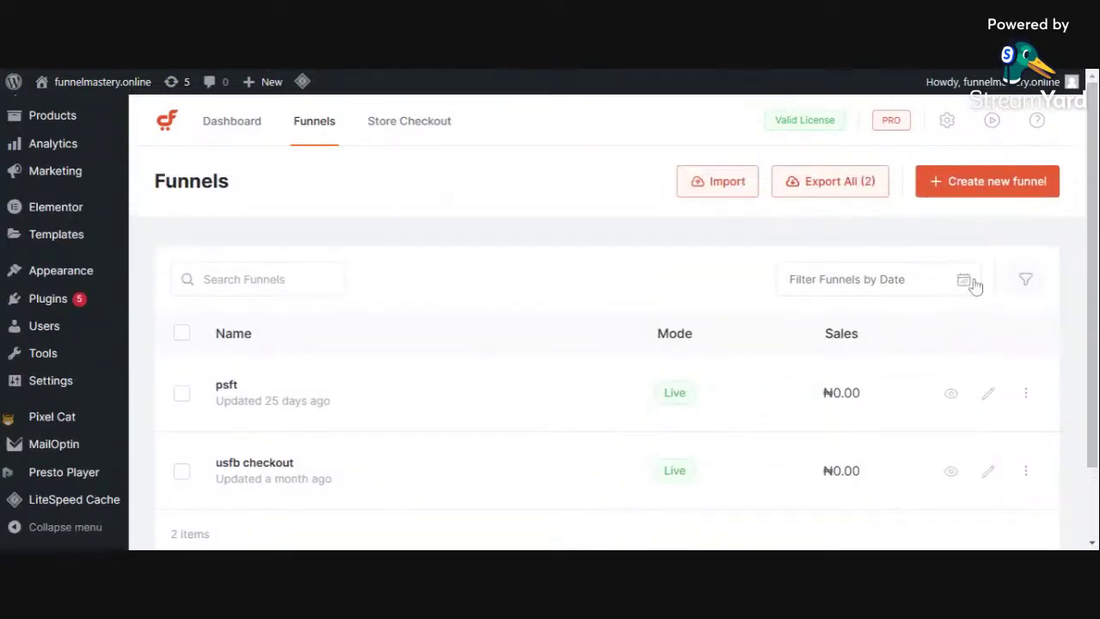
drag(1095, 321, 1095, 418)
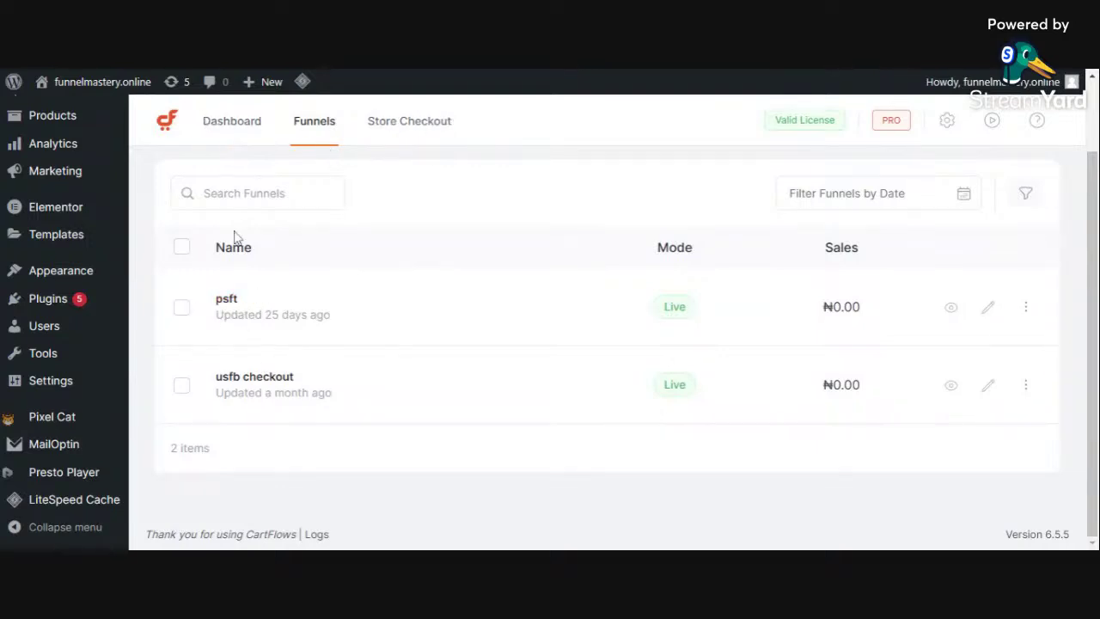
scroll(236, 215, up, 2)
Open the CartFlows dashboard and examine its revenue overview, recent orders and quick actions
click(244, 127)
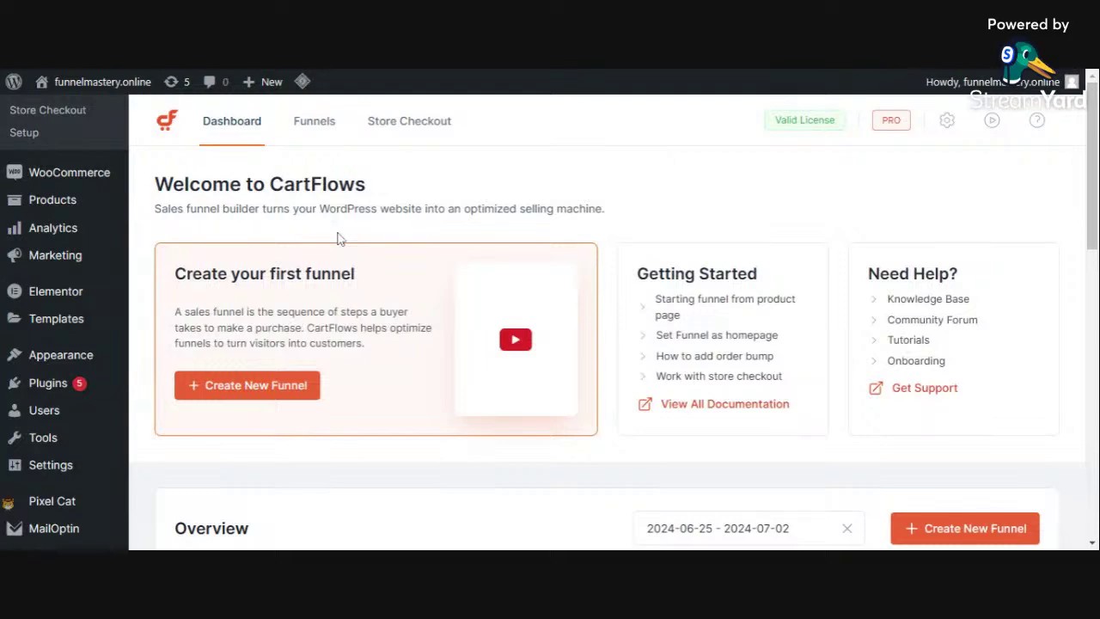
scroll(404, 318, down, 10)
scroll(667, 428, up, 6)
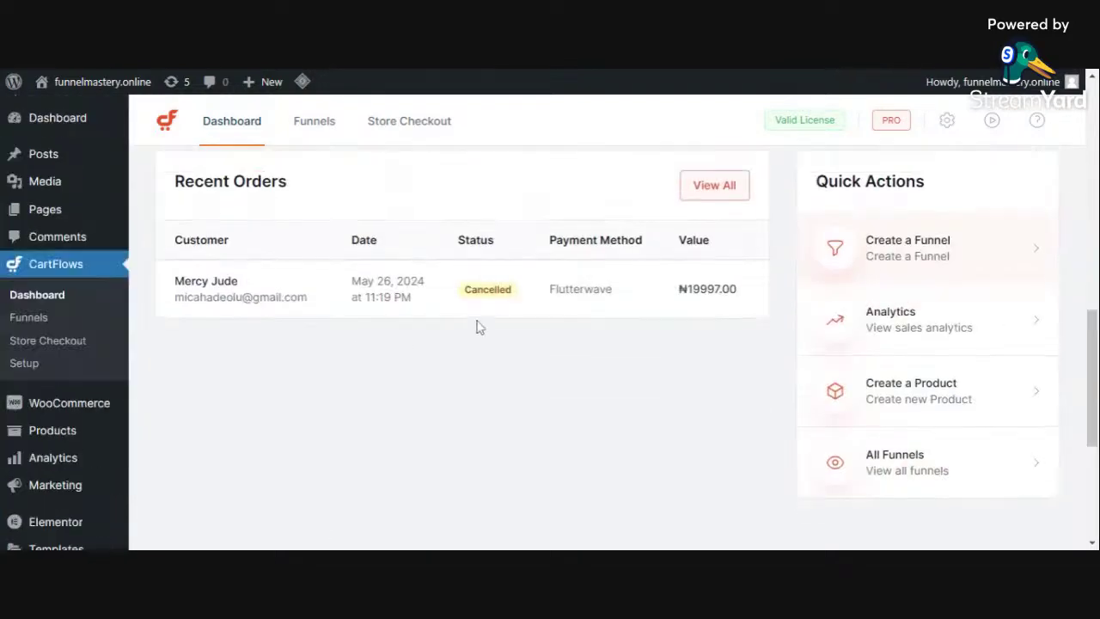
scroll(418, 373, down, 5)
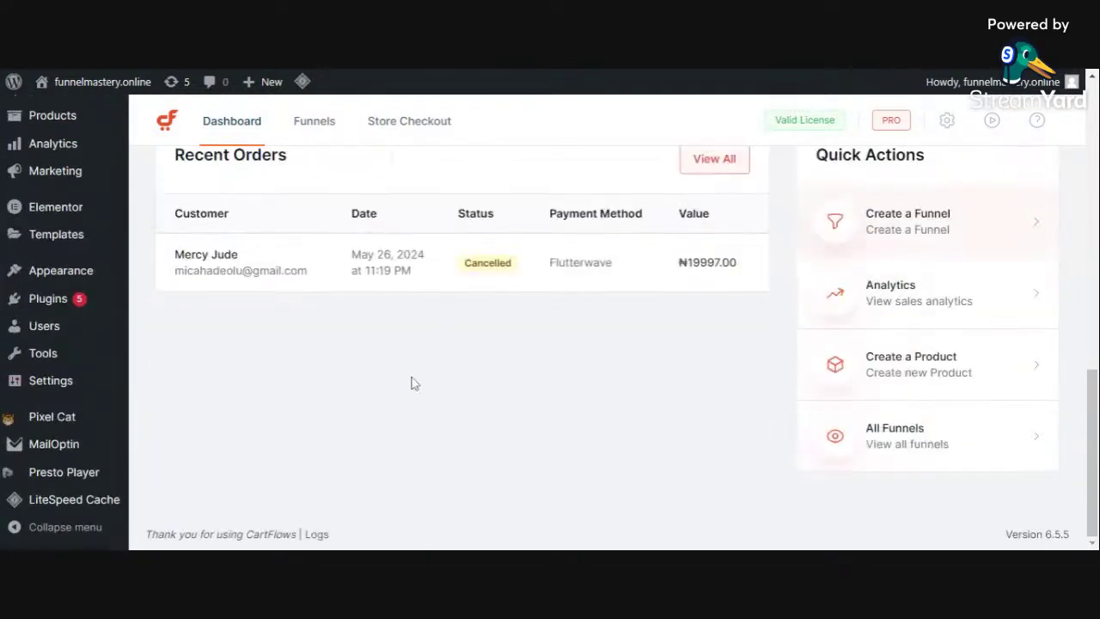
scroll(864, 343, up, 10)
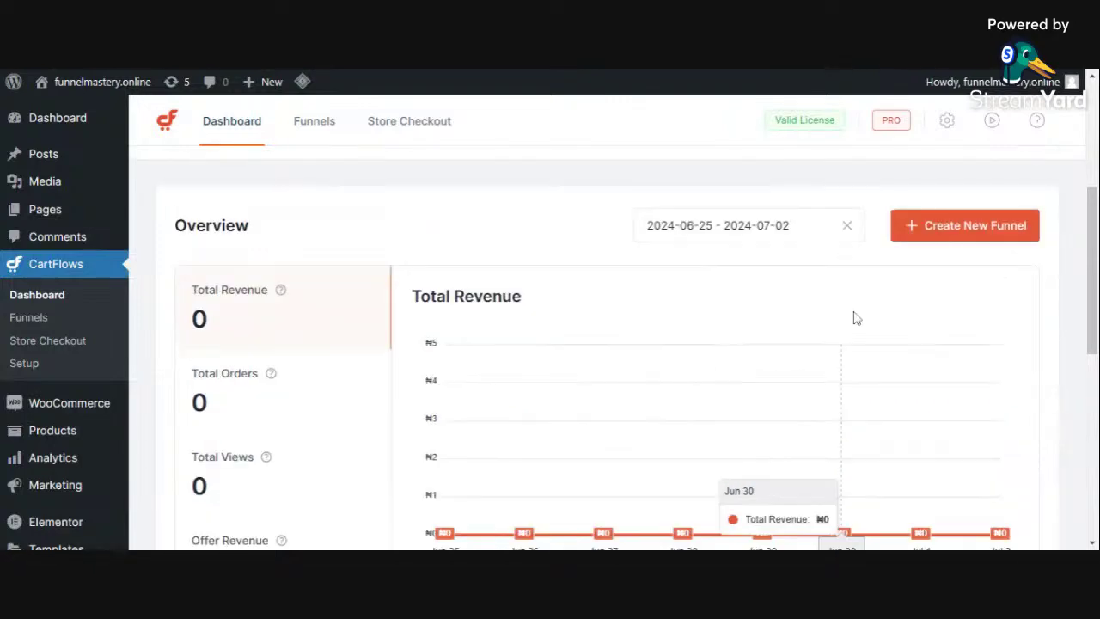
scroll(429, 282, down, 5)
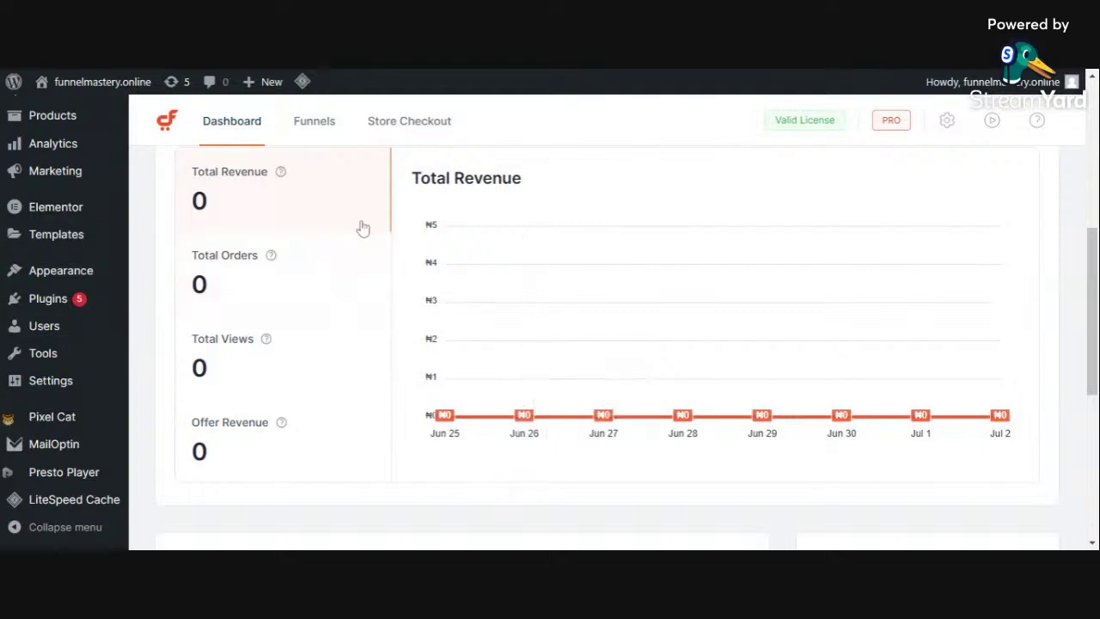
scroll(363, 226, up, 5)
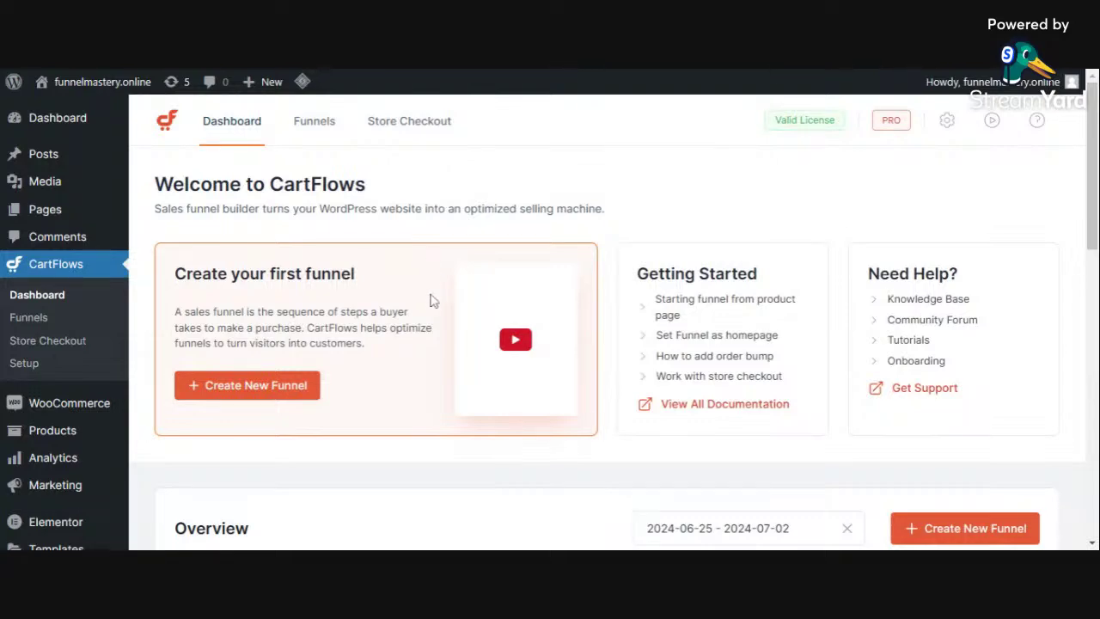
scroll(433, 301, down, 4)
scroll(449, 310, up, 4)
Open the list of all site pages and dismiss the Quiz Cat, WooCommerce opt-in and Elementor notices above it
mouse_move(52, 221)
click(166, 213)
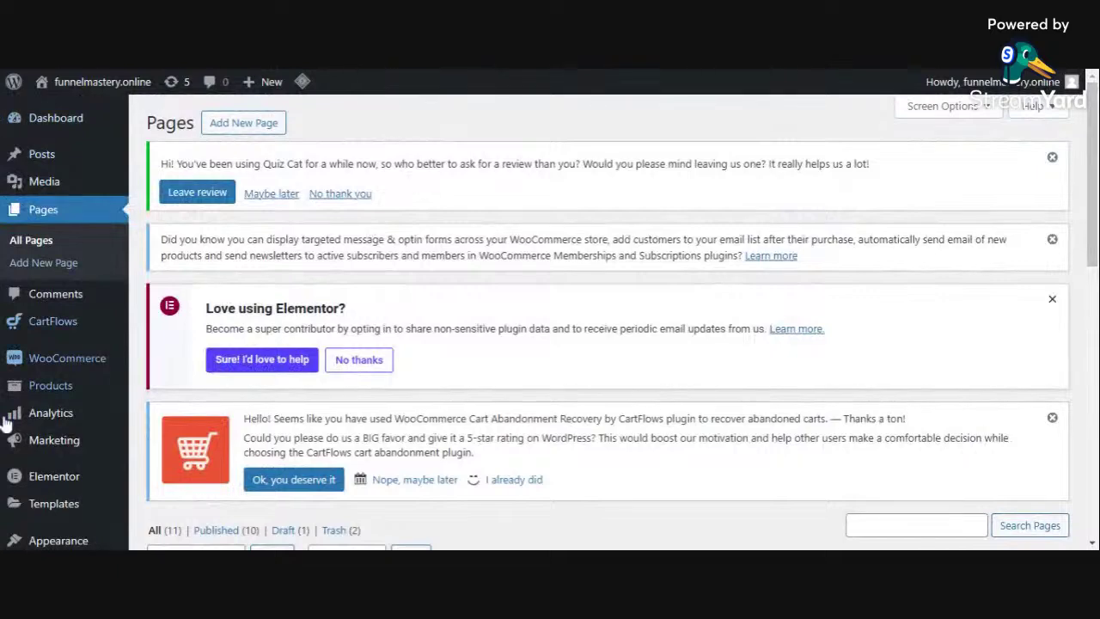
scroll(545, 277, down, 5)
scroll(550, 278, up, 5)
click(1052, 157)
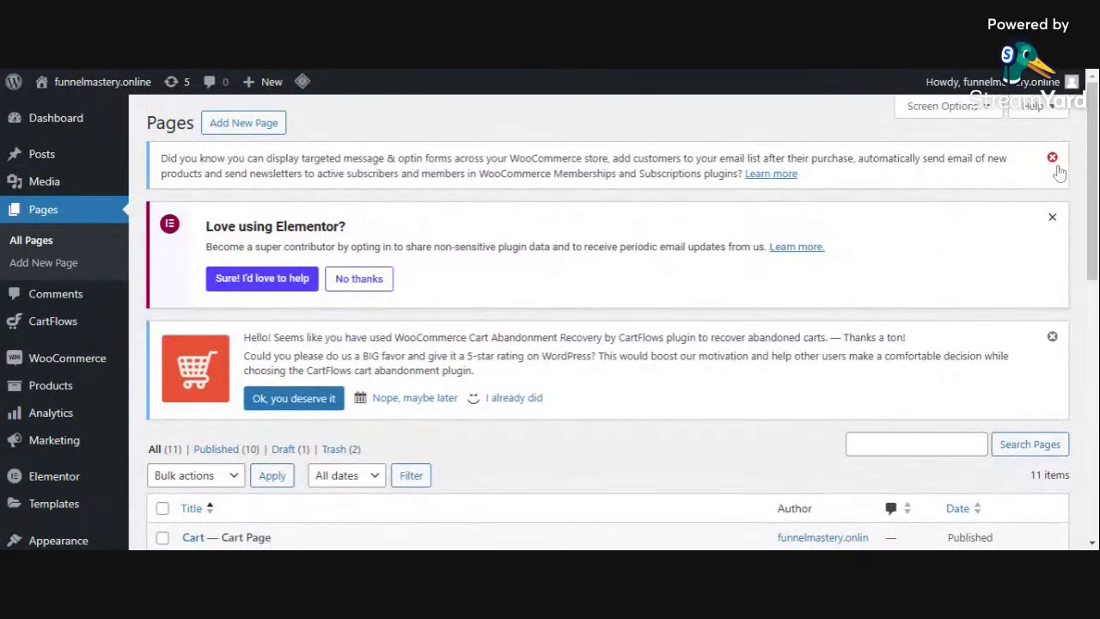
click(1052, 158)
click(1051, 158)
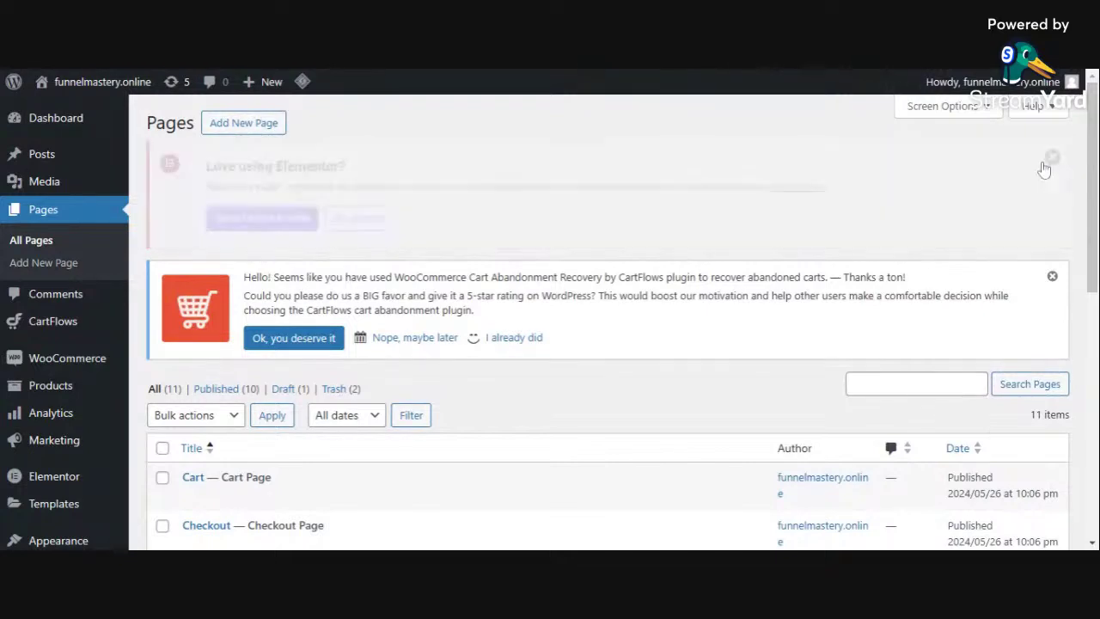
Create a new page titled "Train" and publish it
click(260, 122)
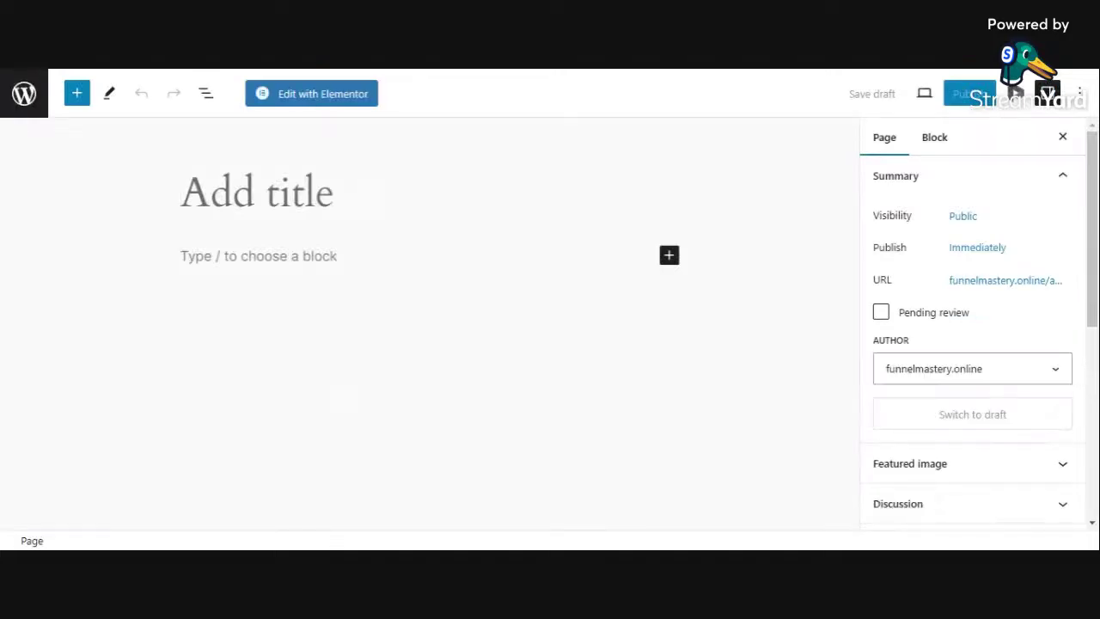
text(Train)
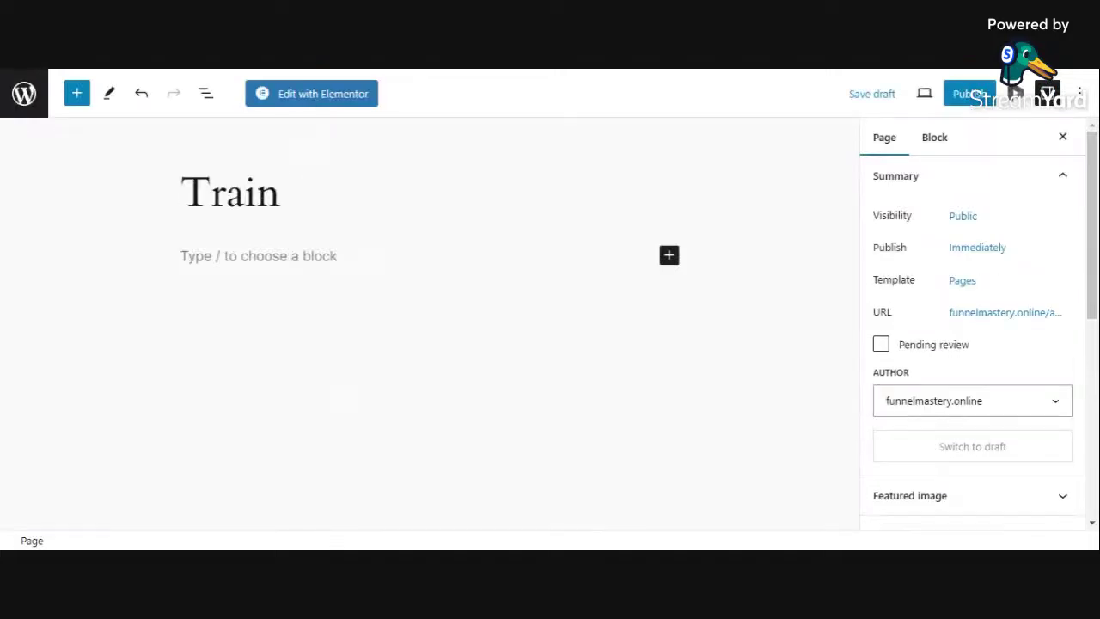
click(954, 96)
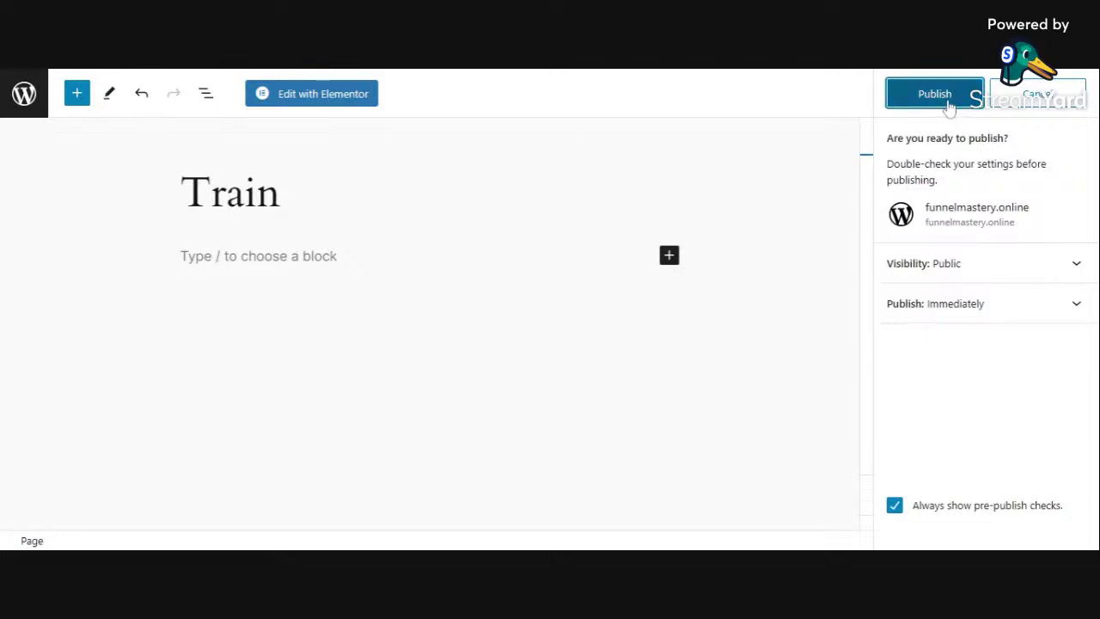
click(950, 102)
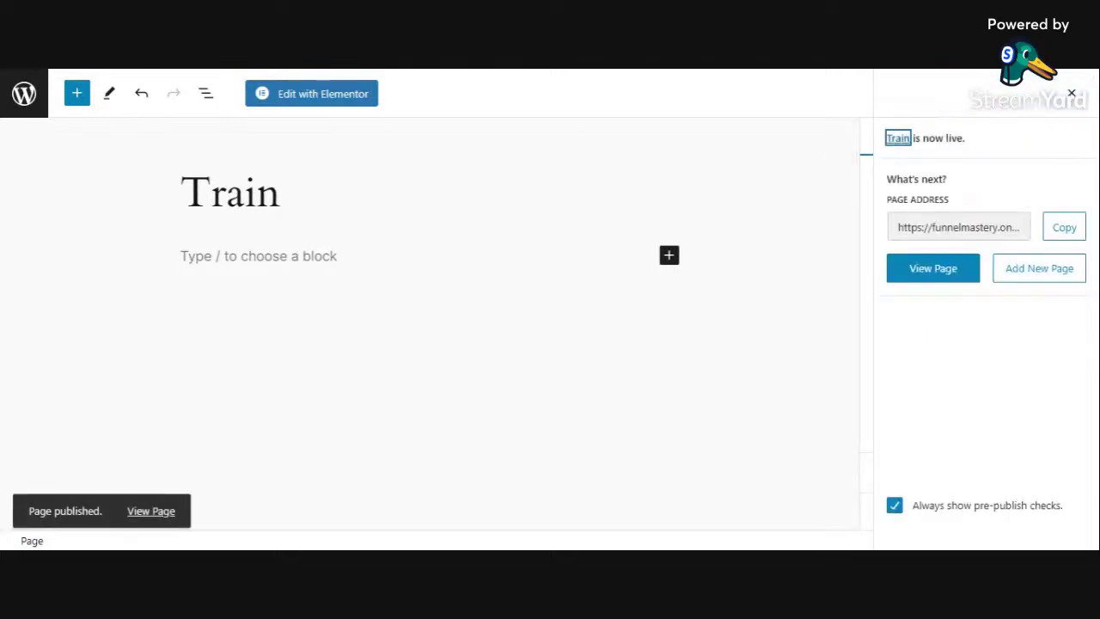
Open the Train page in Elementor, set its page layout to a blank canvas without site header or title, and update the page
click(339, 99)
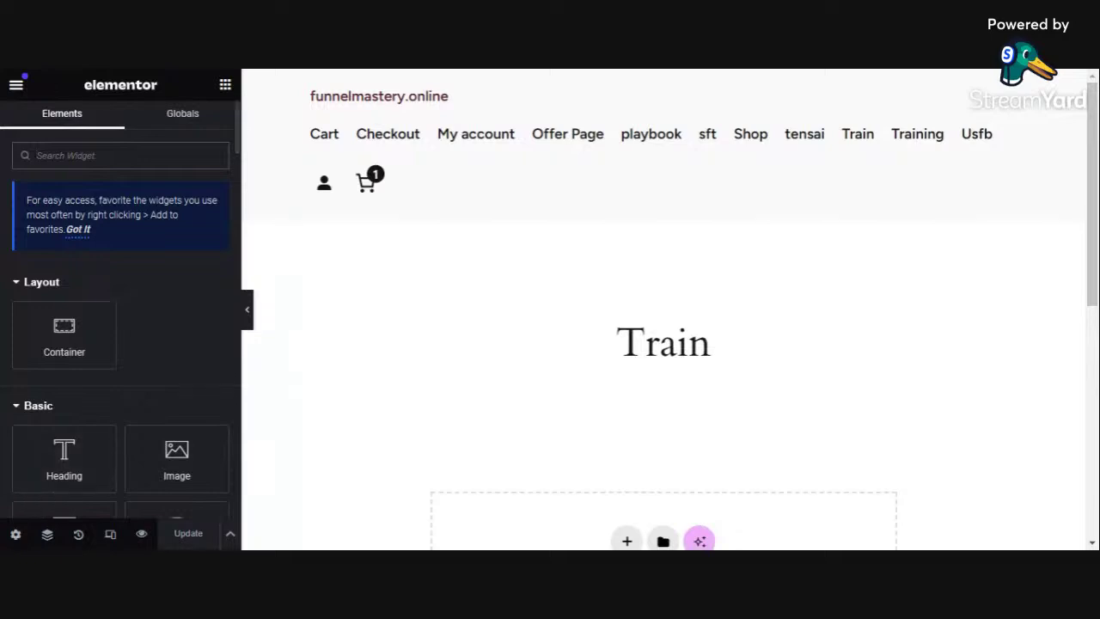
click(18, 537)
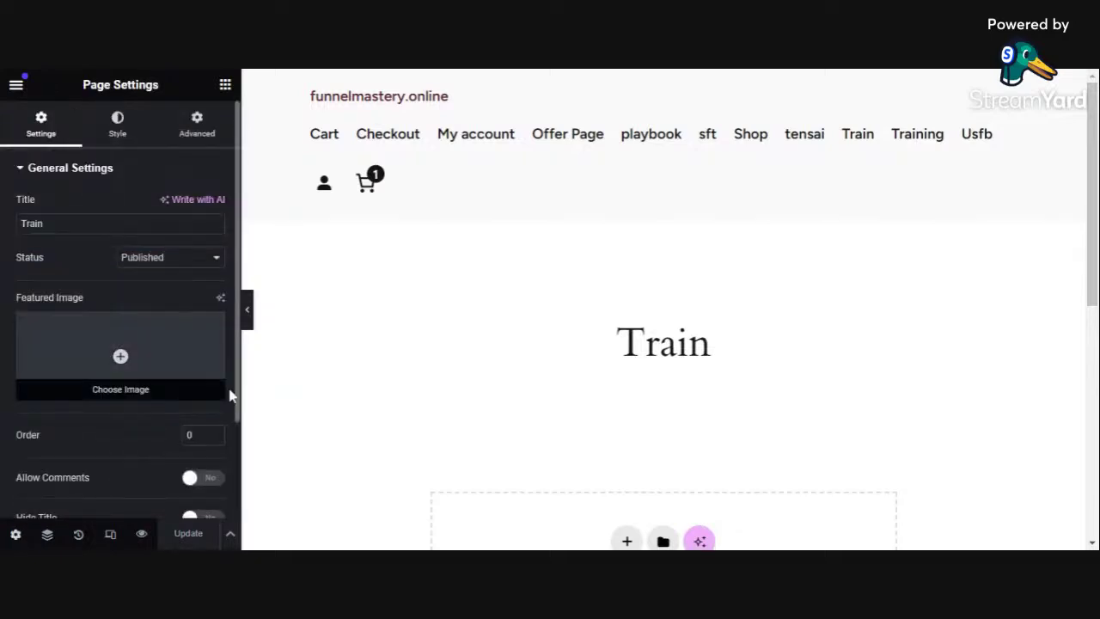
scroll(237, 412, down, 2)
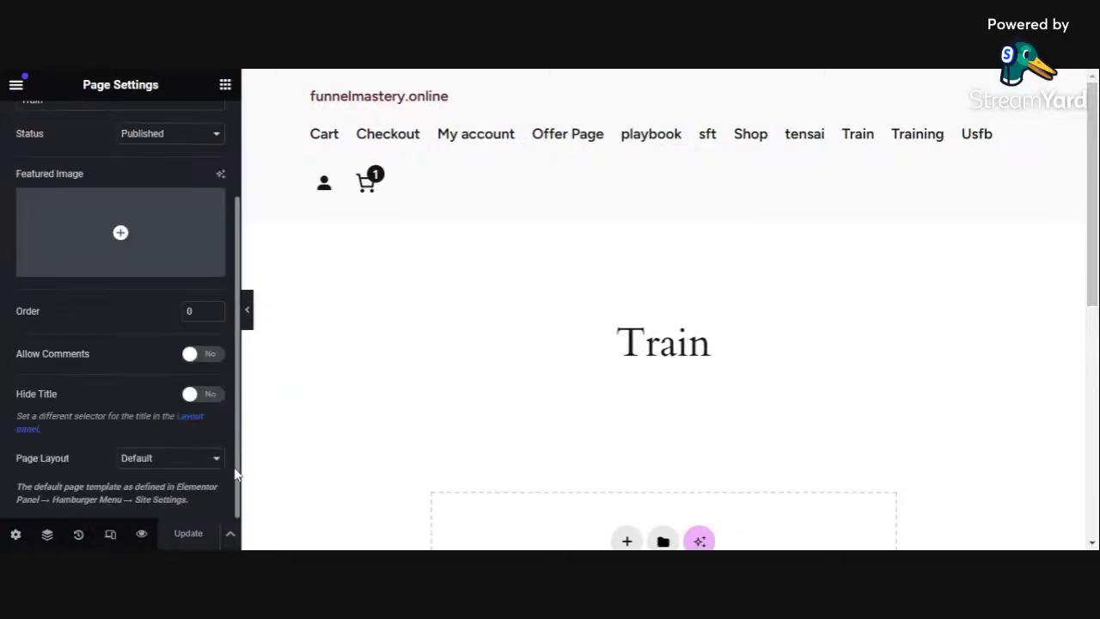
click(193, 465)
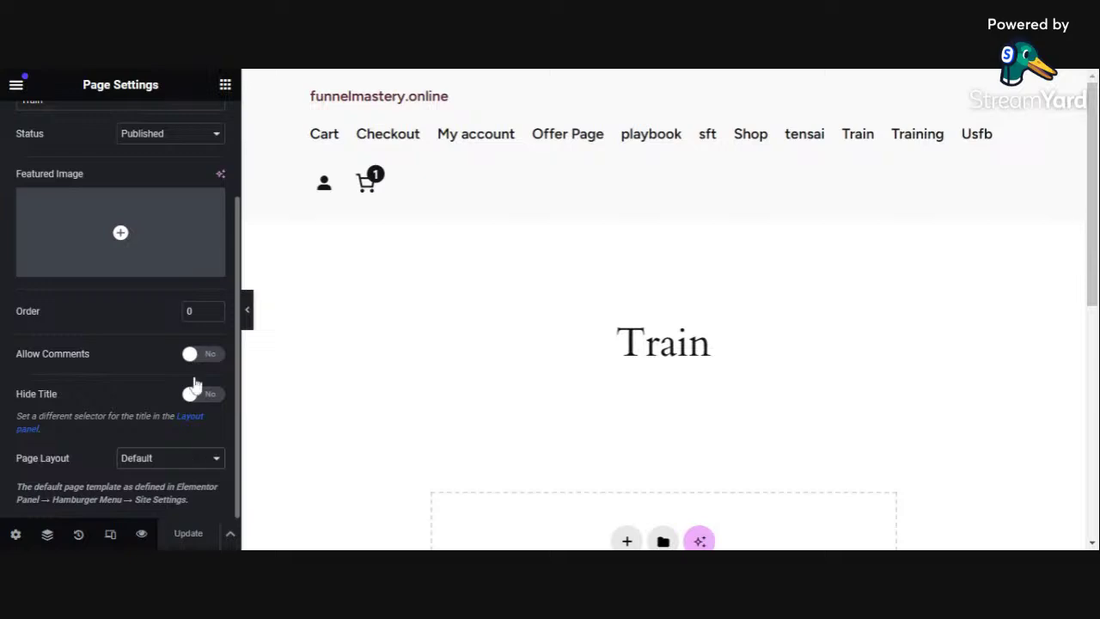
click(197, 504)
click(189, 536)
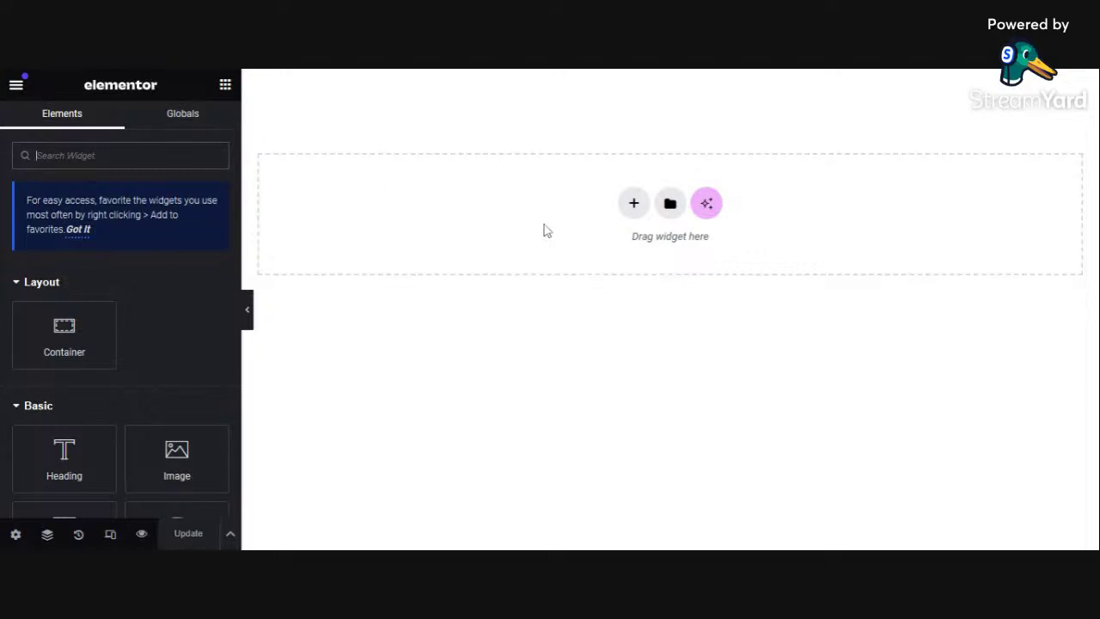
Add a single-column container with downward direction to the page and place a second container inside it
click(634, 204)
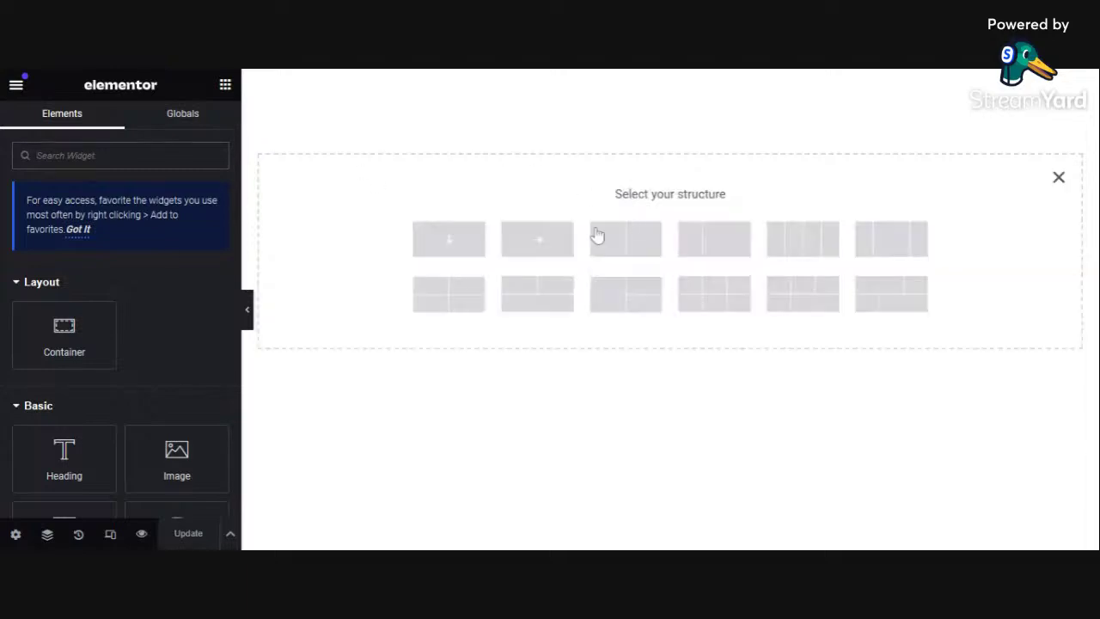
click(452, 246)
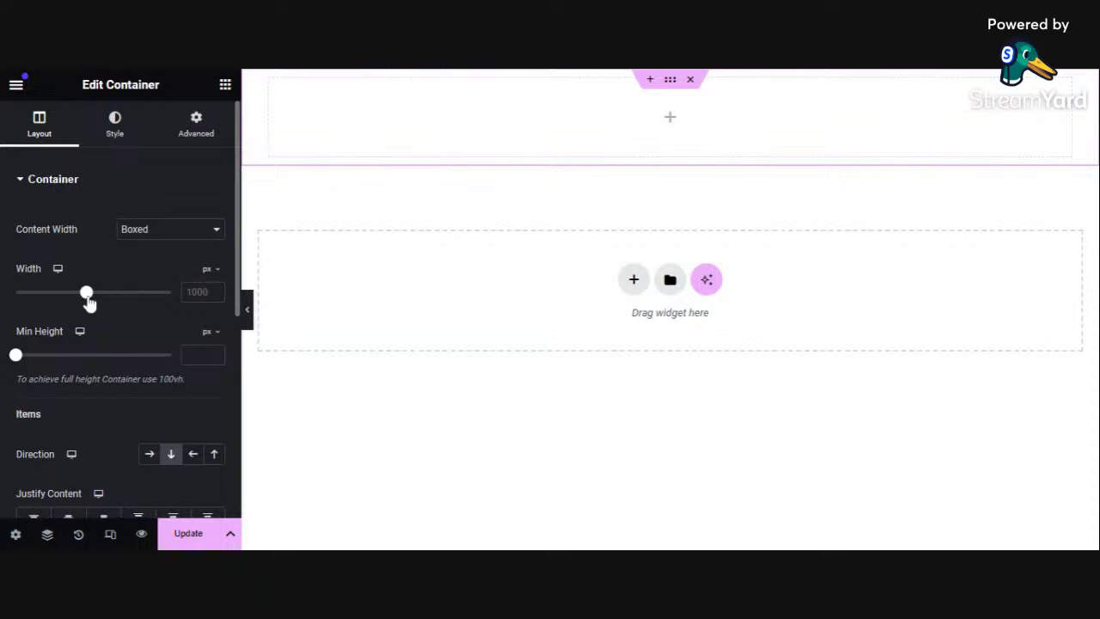
click(224, 86)
drag(58, 336, 458, 153)
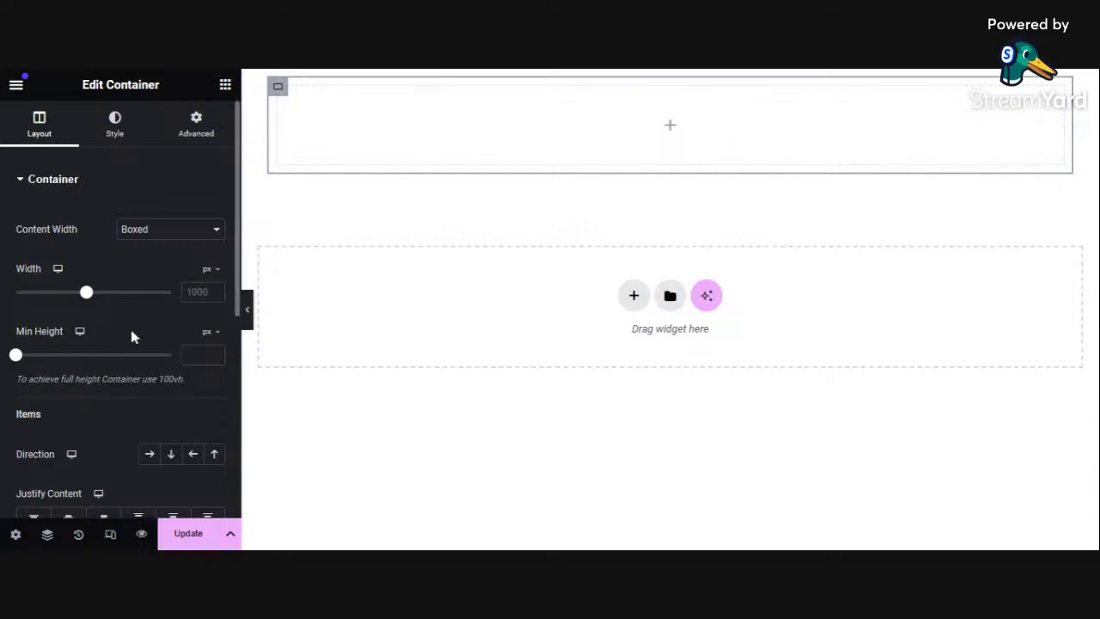
Give the outer container a classic background using the dark navy image with green ring shapes from the media library
click(224, 86)
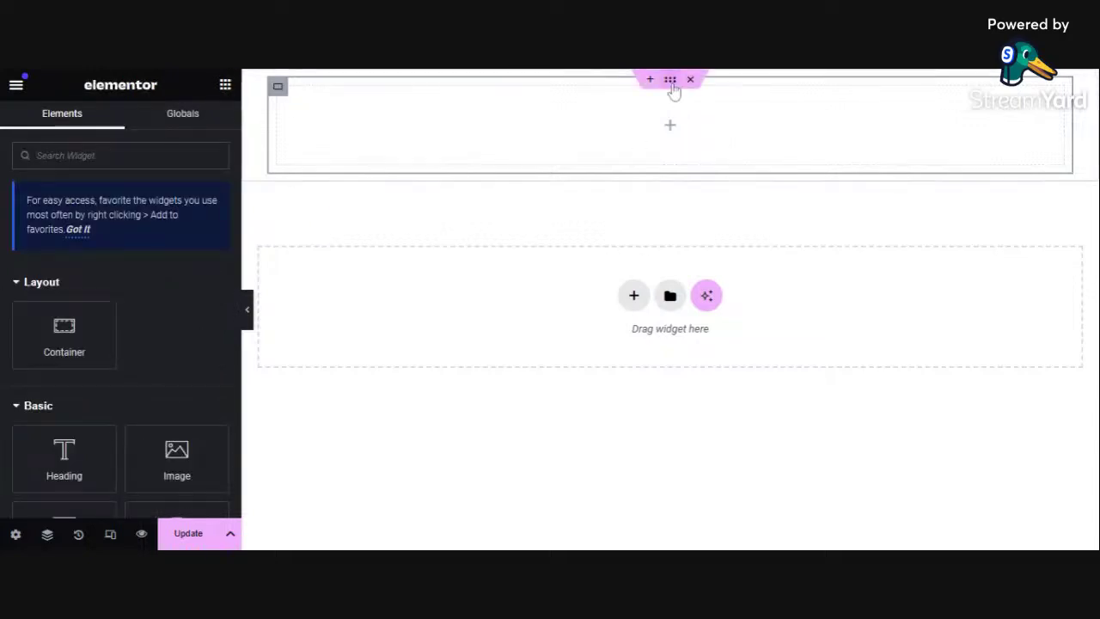
click(670, 80)
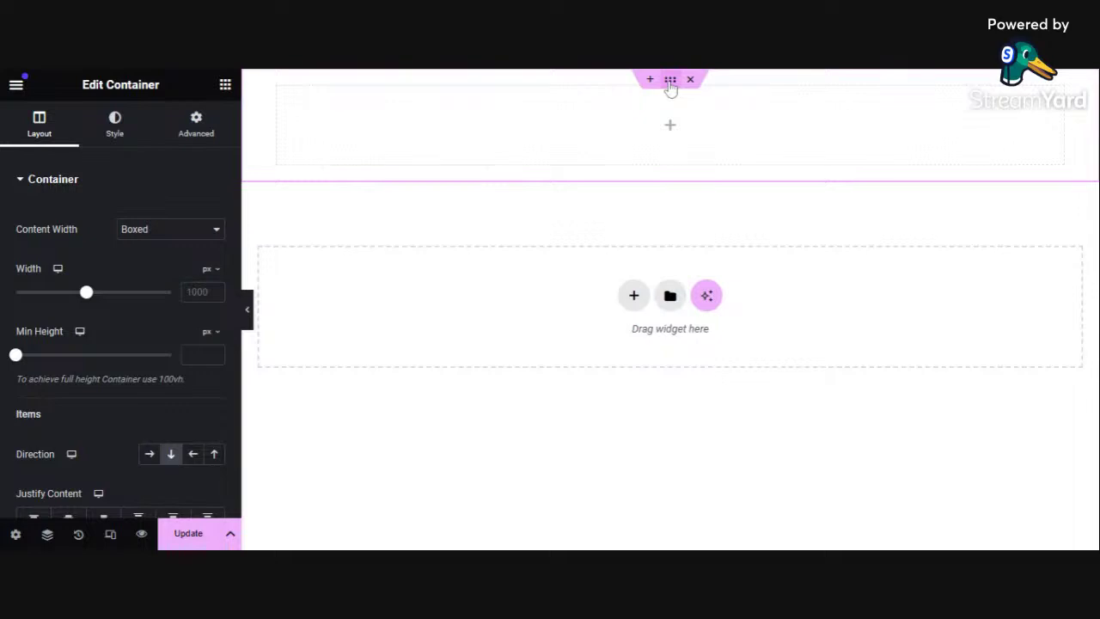
click(118, 129)
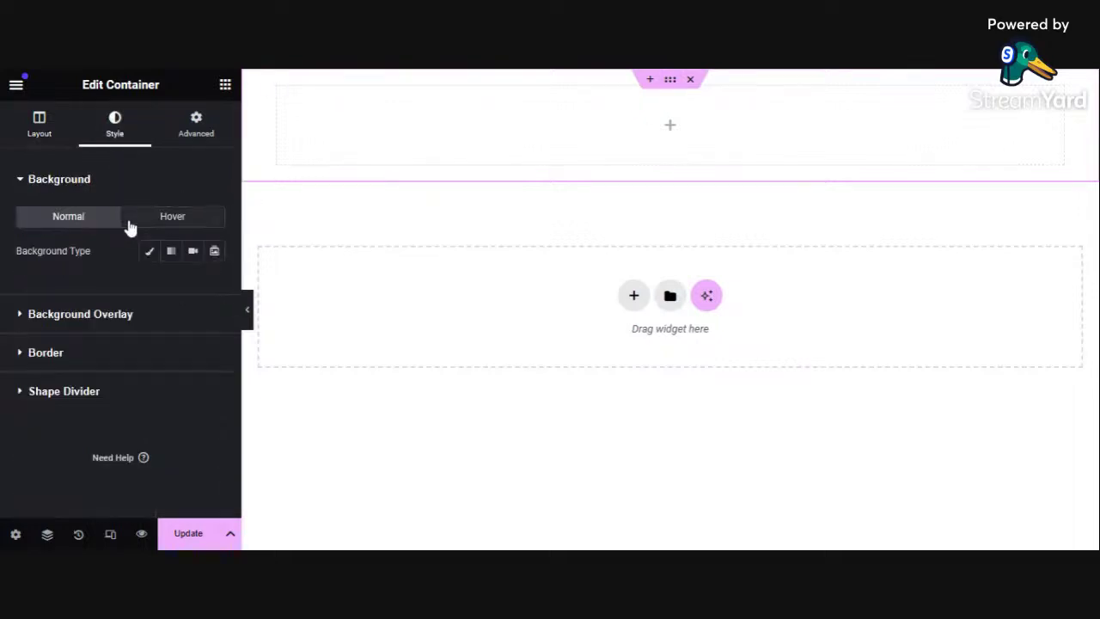
click(156, 253)
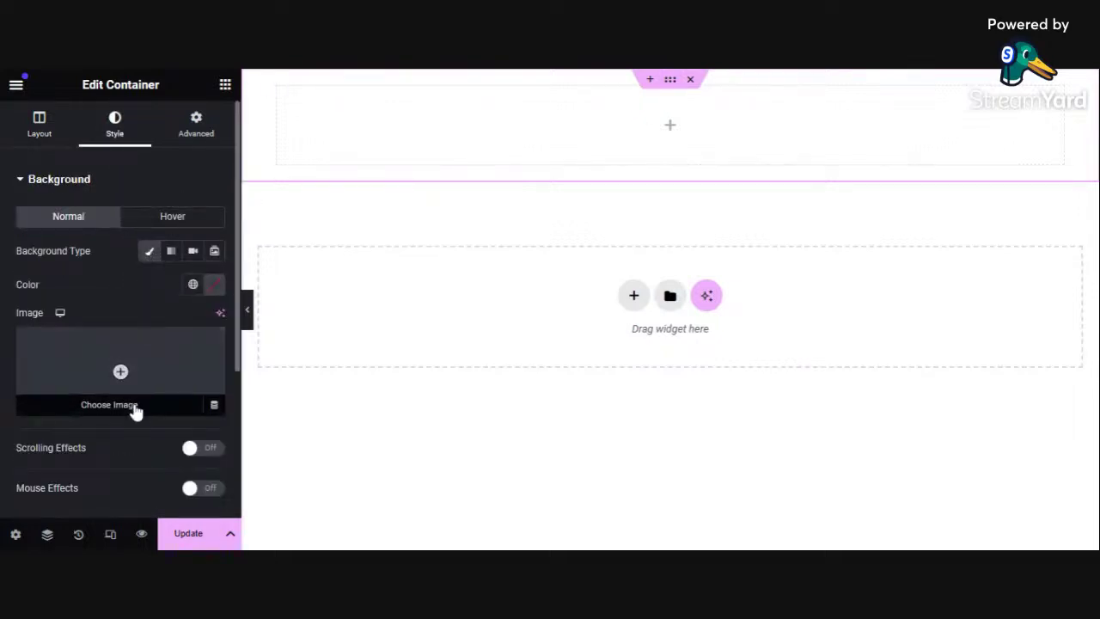
click(114, 407)
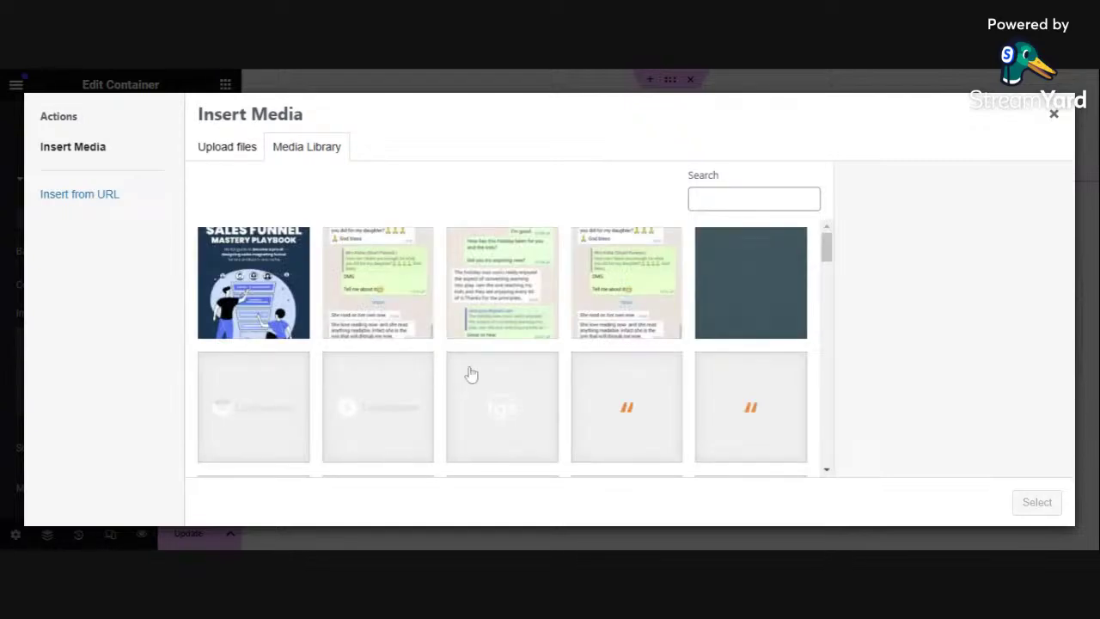
scroll(483, 377, down, 5)
scroll(483, 381, down, 10)
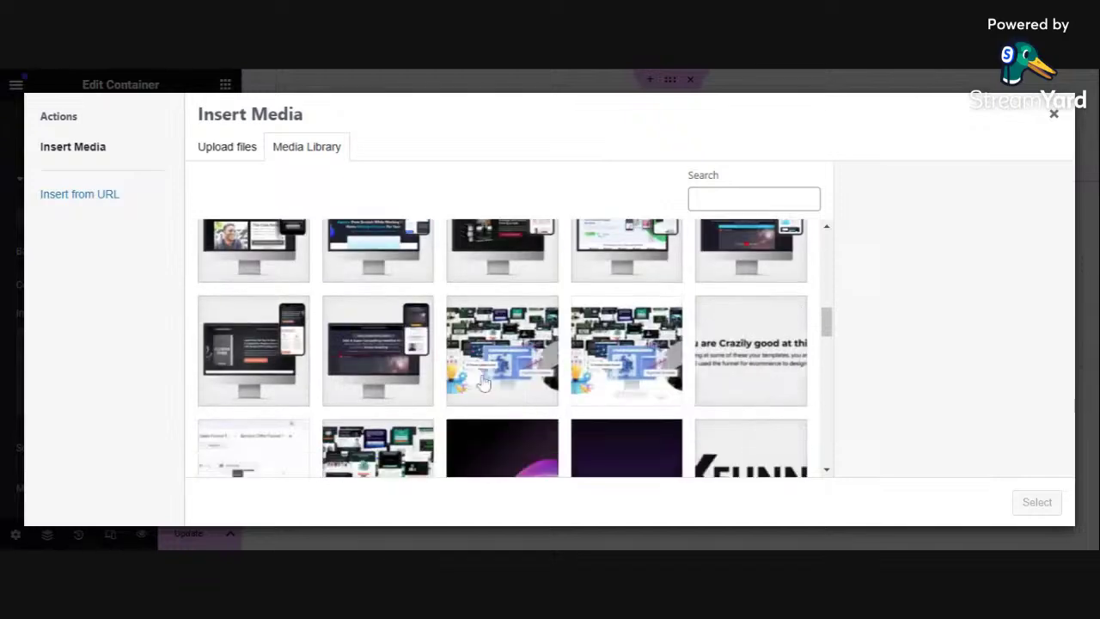
scroll(516, 379, down, 2)
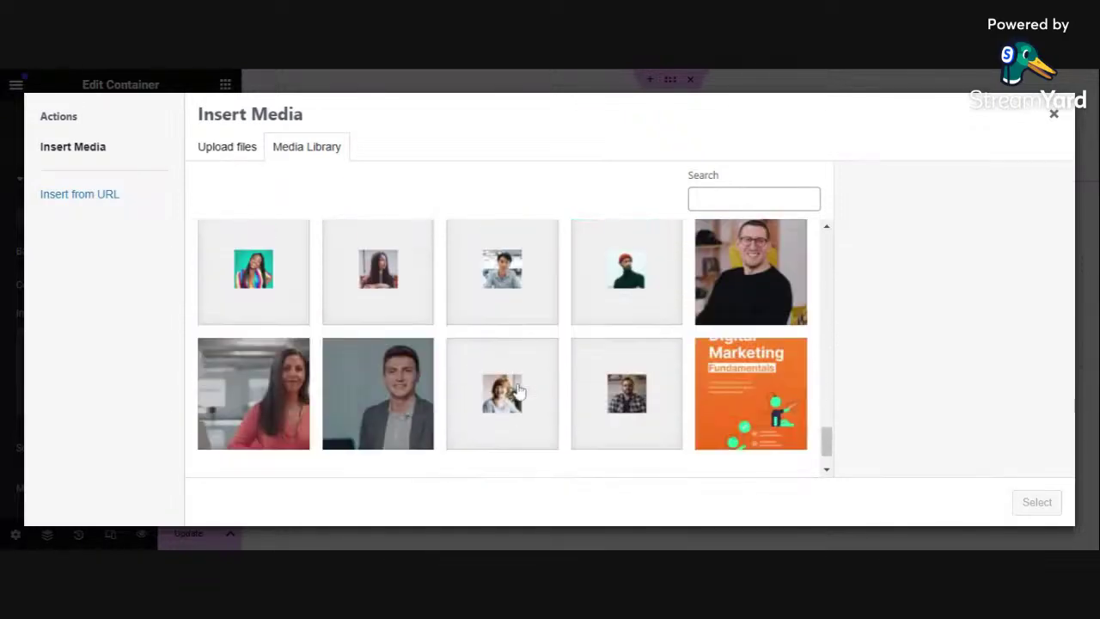
scroll(430, 361, up, 2)
click(284, 352)
click(1037, 504)
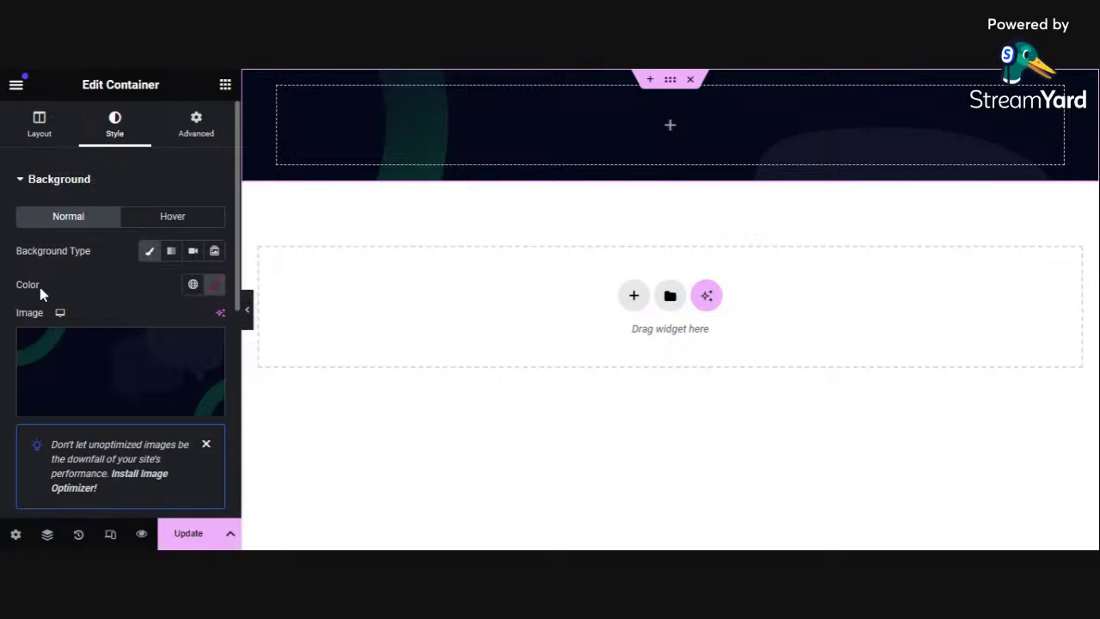
Set the outer container's background image to No-repeat with a Cover display size
click(218, 292)
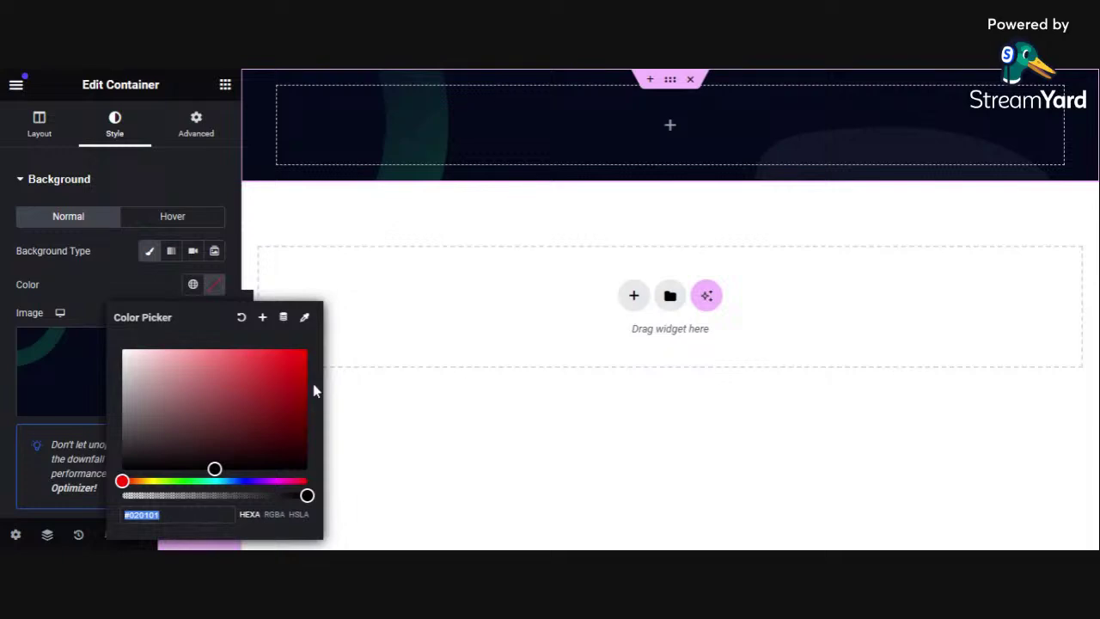
click(162, 277)
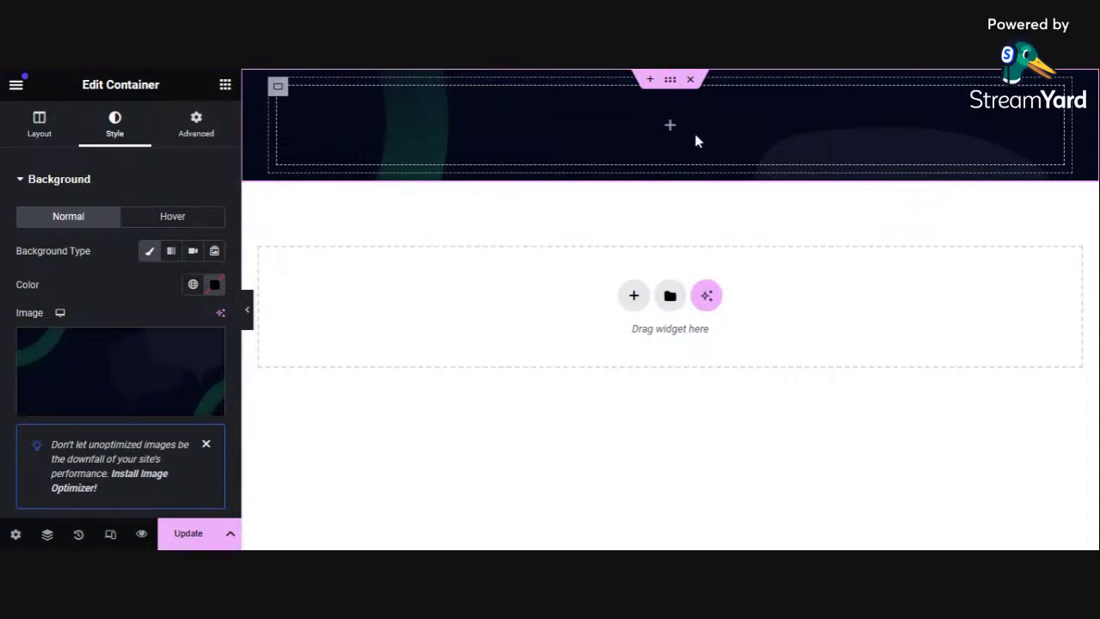
scroll(230, 412, down, 5)
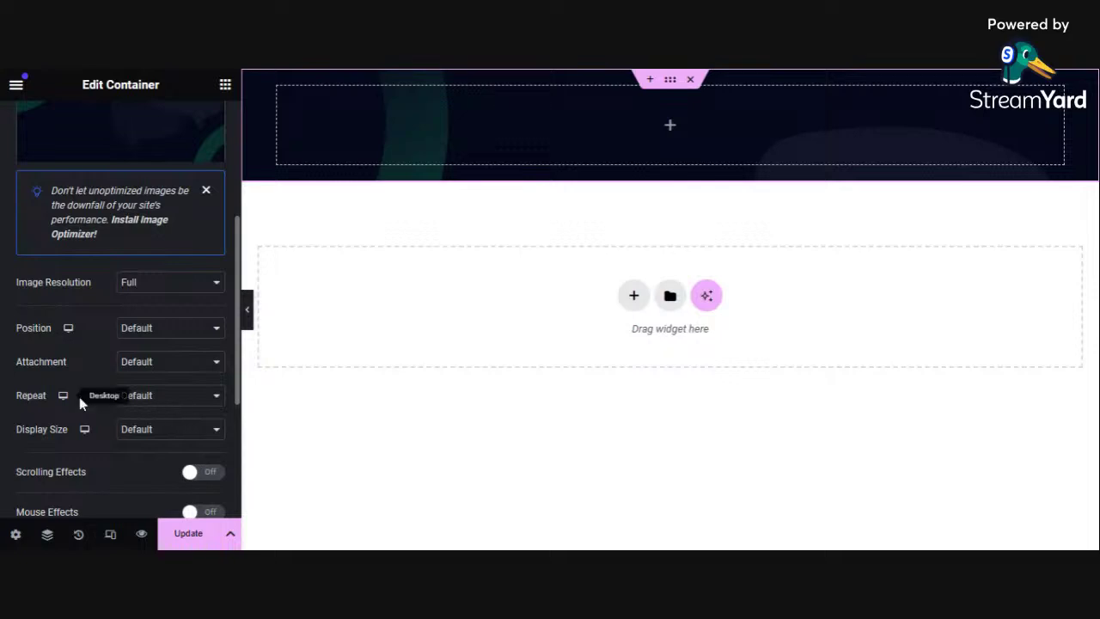
click(144, 415)
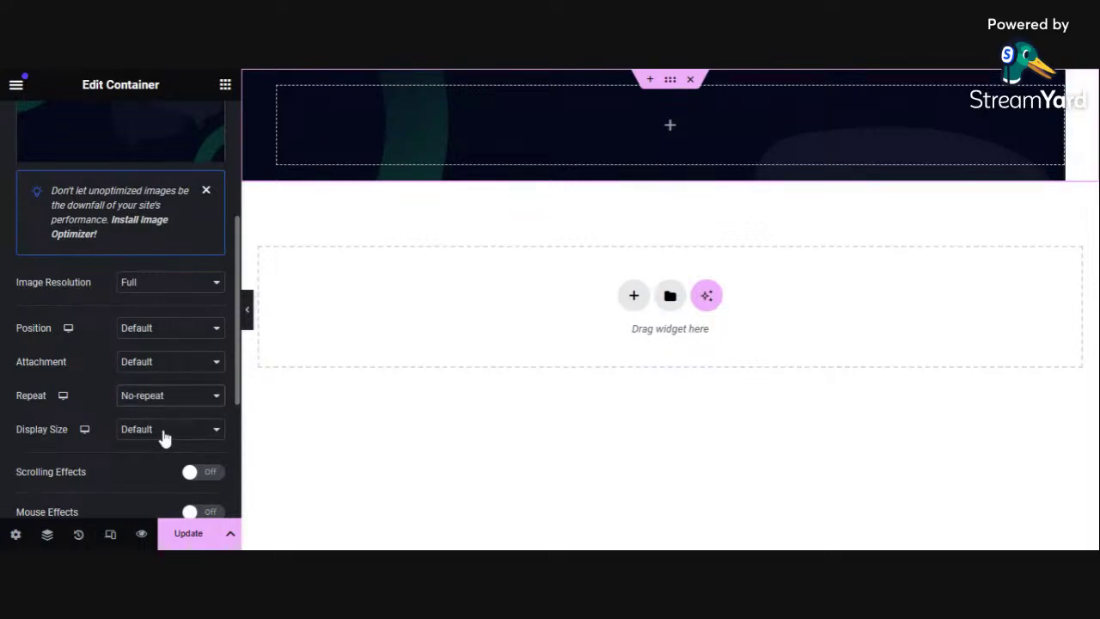
click(148, 449)
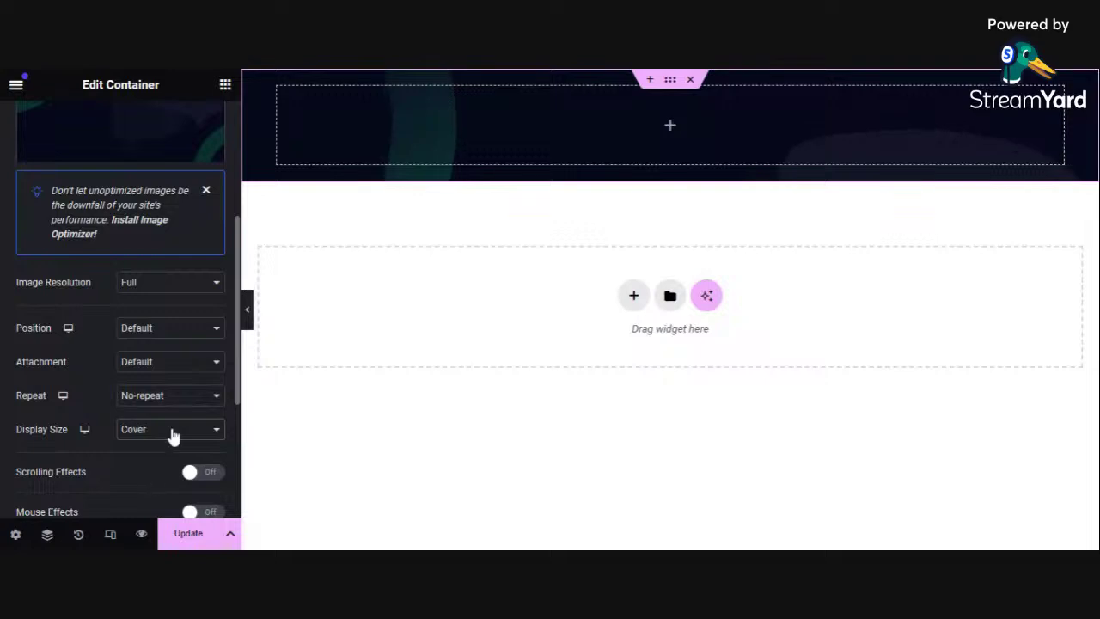
Add a heading to the inner container with the title "Live webinar reveals"
click(224, 86)
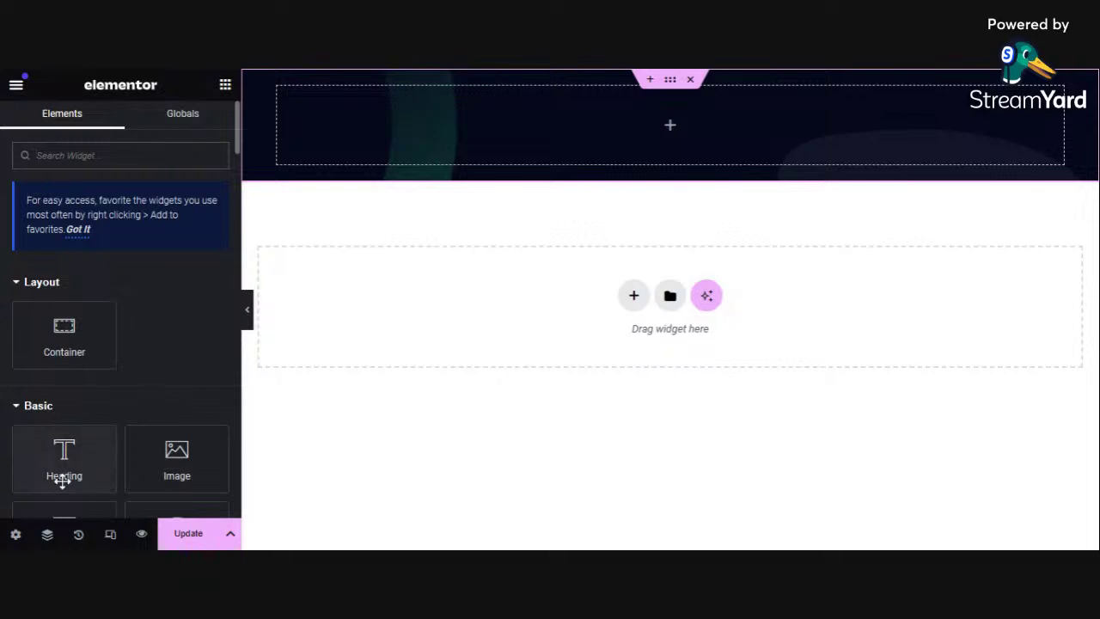
scroll(69, 449, down, 1)
drag(69, 449, 543, 125)
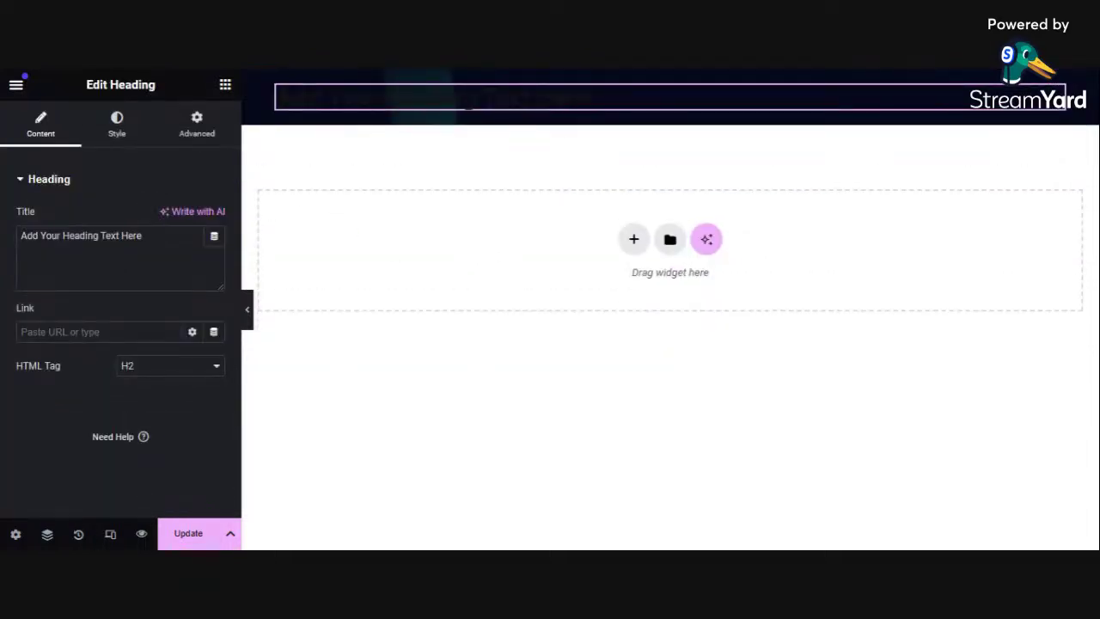
triple_click(134, 237)
text(Live webinar reveals)
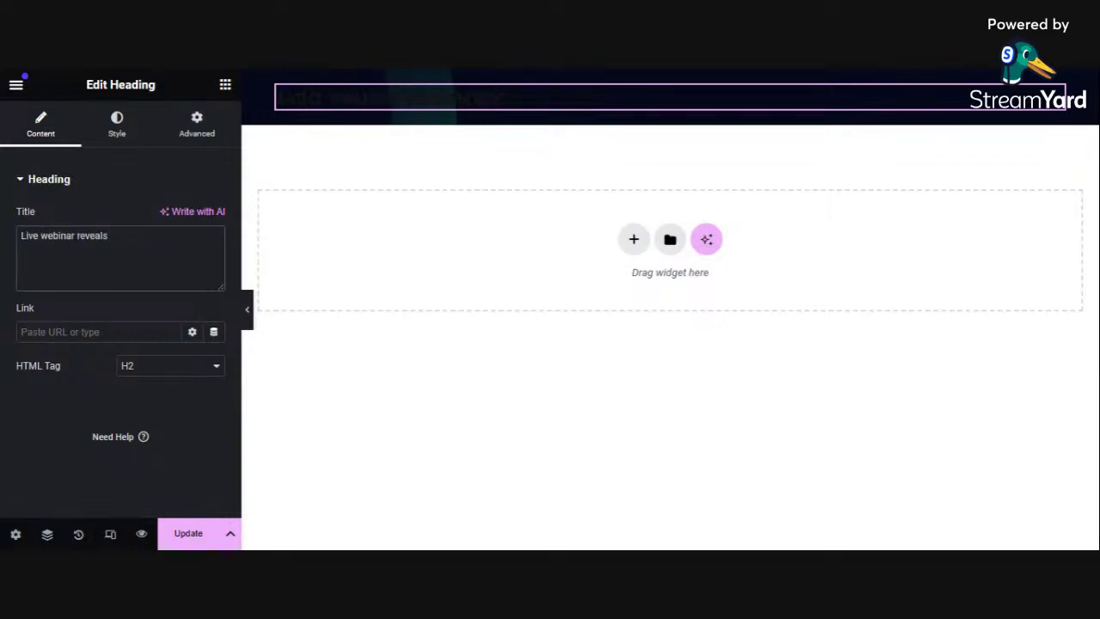
Color the heading text white (#FFFFFF) and center-align it
click(118, 138)
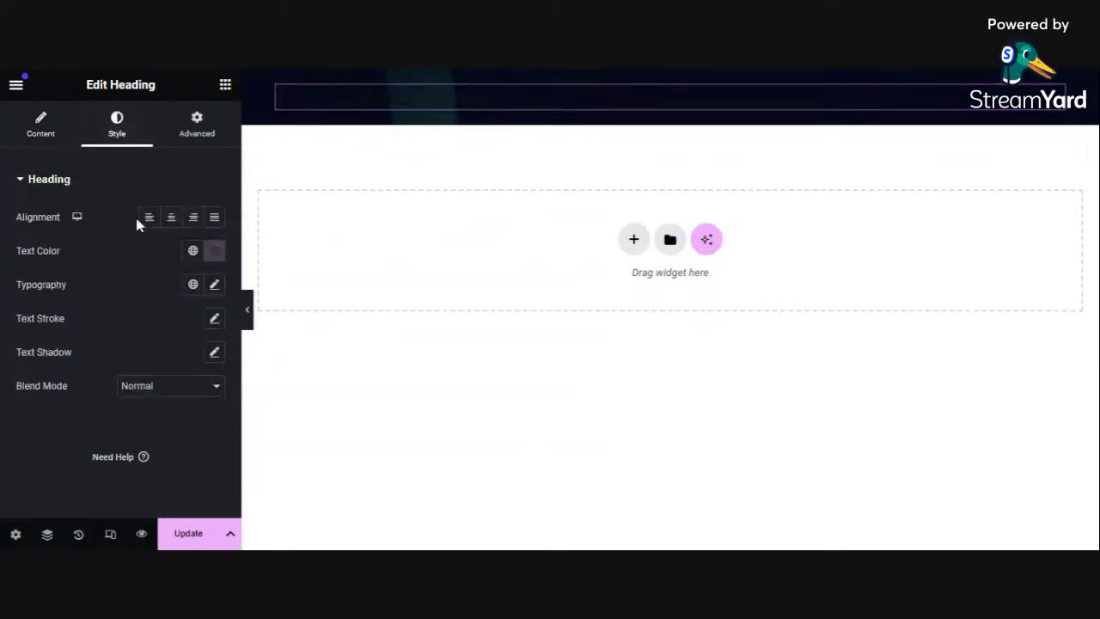
click(214, 254)
click(115, 311)
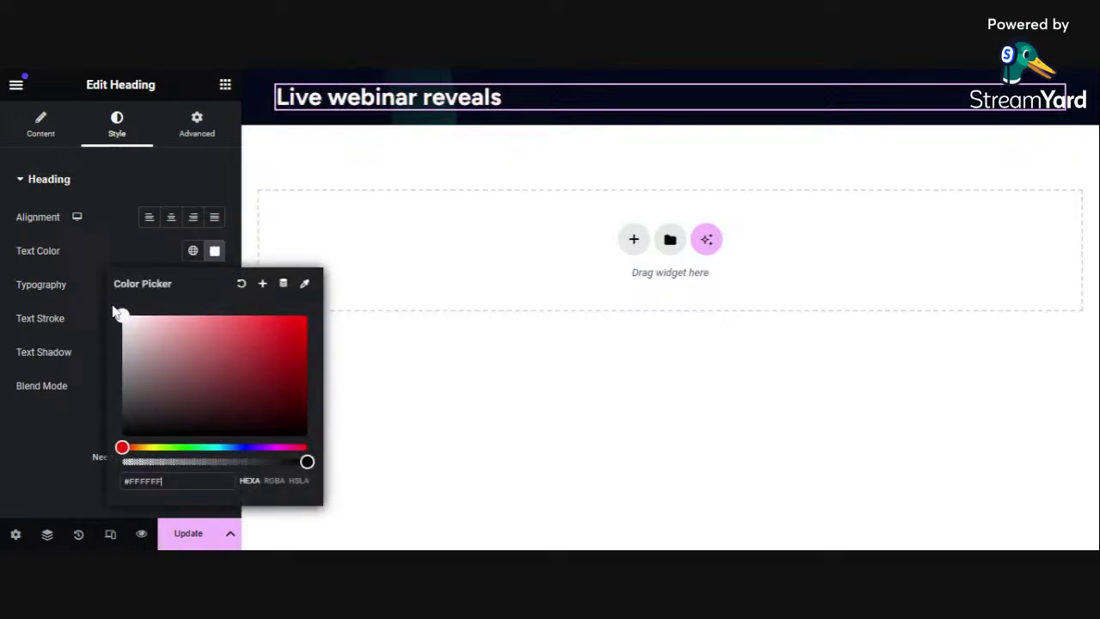
click(101, 268)
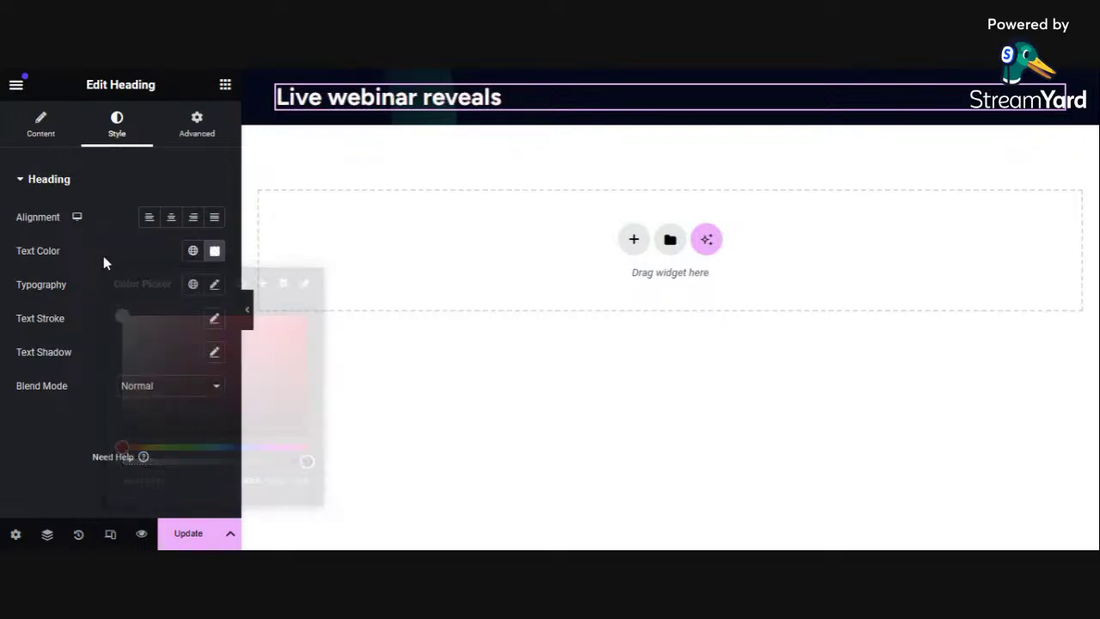
click(171, 220)
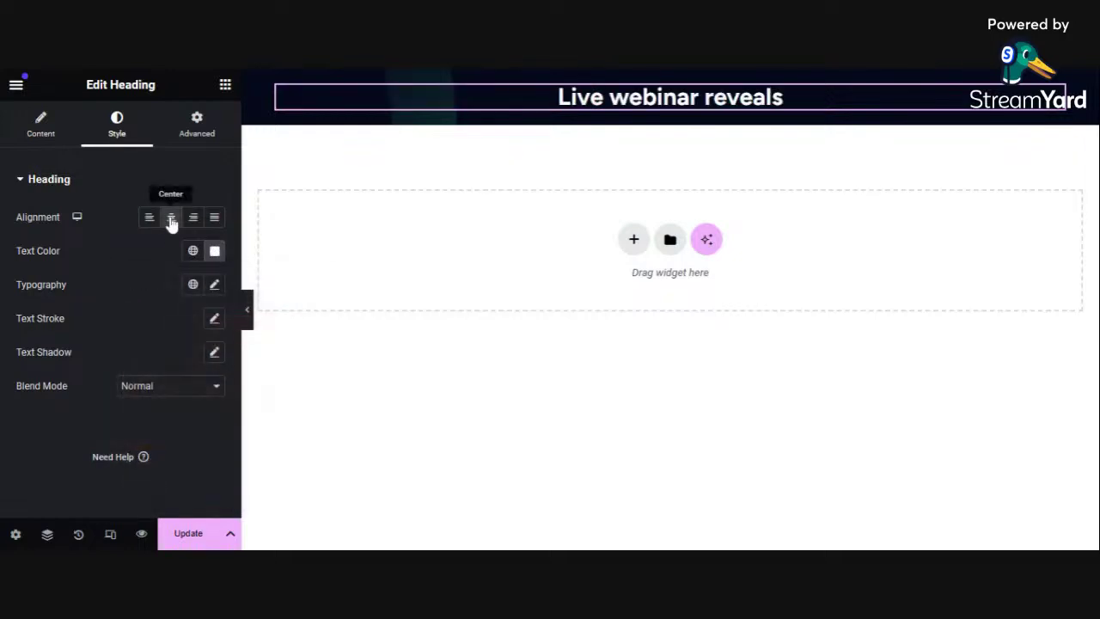
Browse the available font families for the heading's typography
click(215, 286)
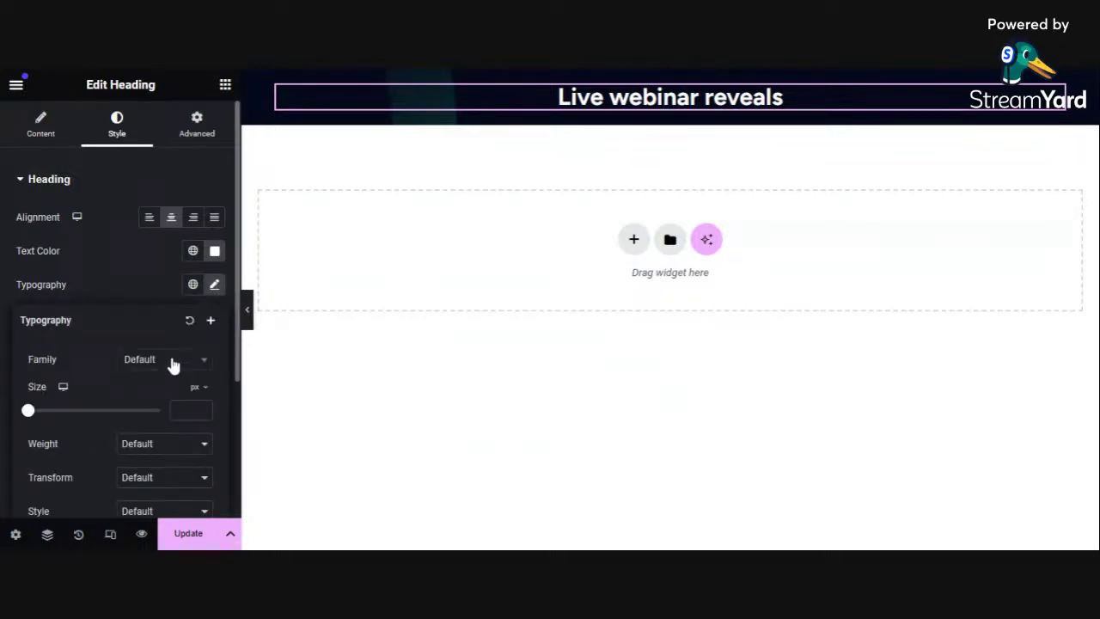
click(172, 365)
scroll(153, 272, down, 6)
scroll(155, 275, down, 10)
scroll(154, 287, down, 12)
scroll(155, 288, down, 12)
scroll(153, 288, down, 12)
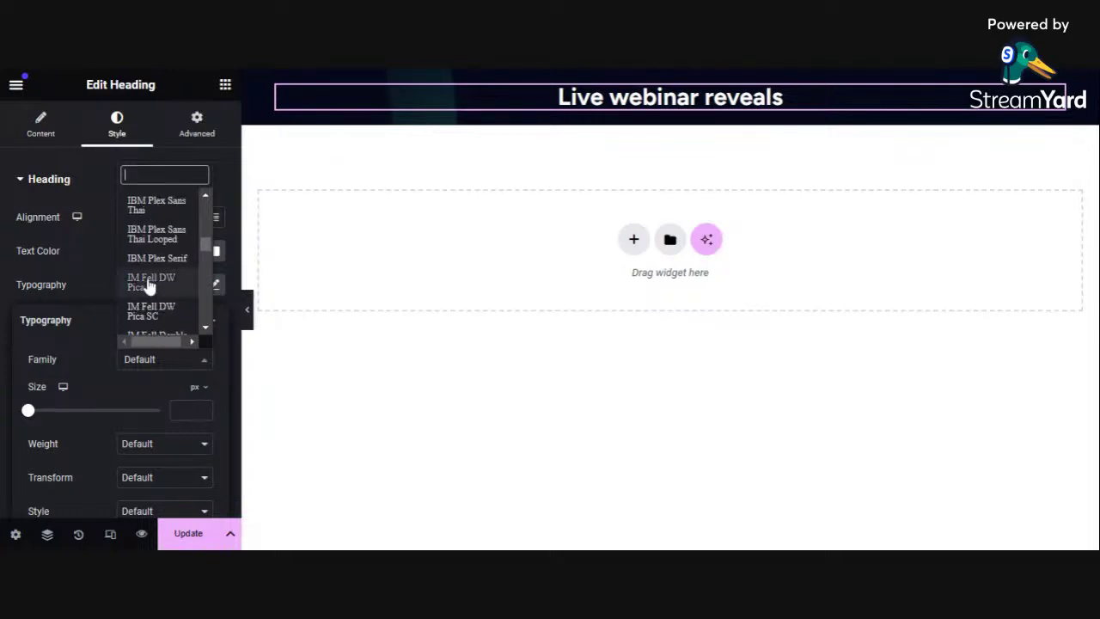
click(88, 255)
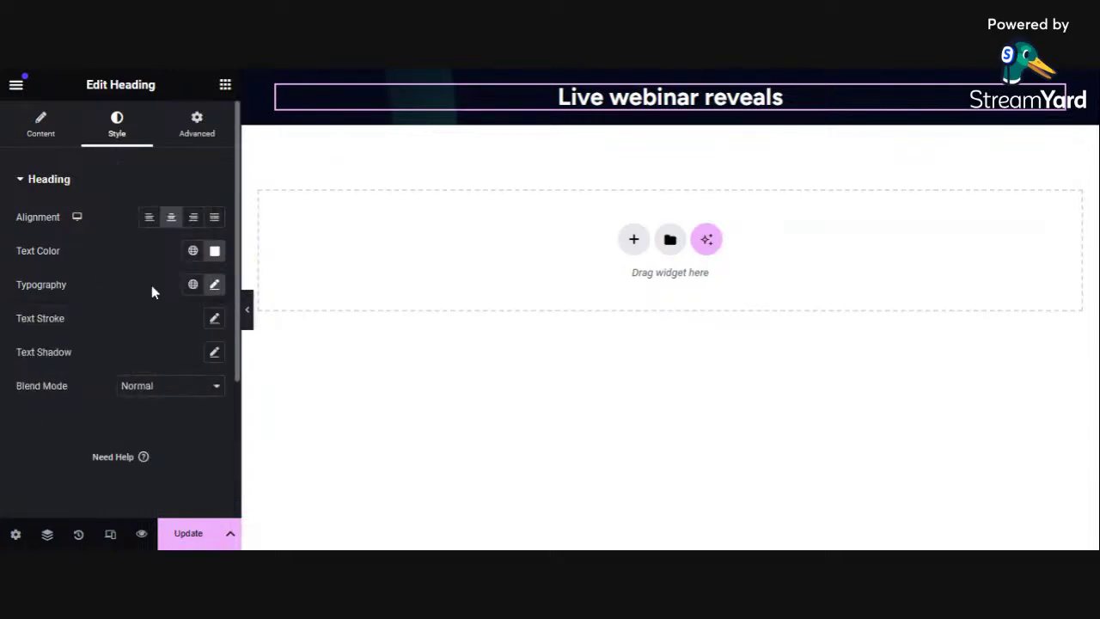
Set the heading's typography to 600 (Semi Bold) weight and Capitalize transform, with a slightly smaller font size
click(215, 285)
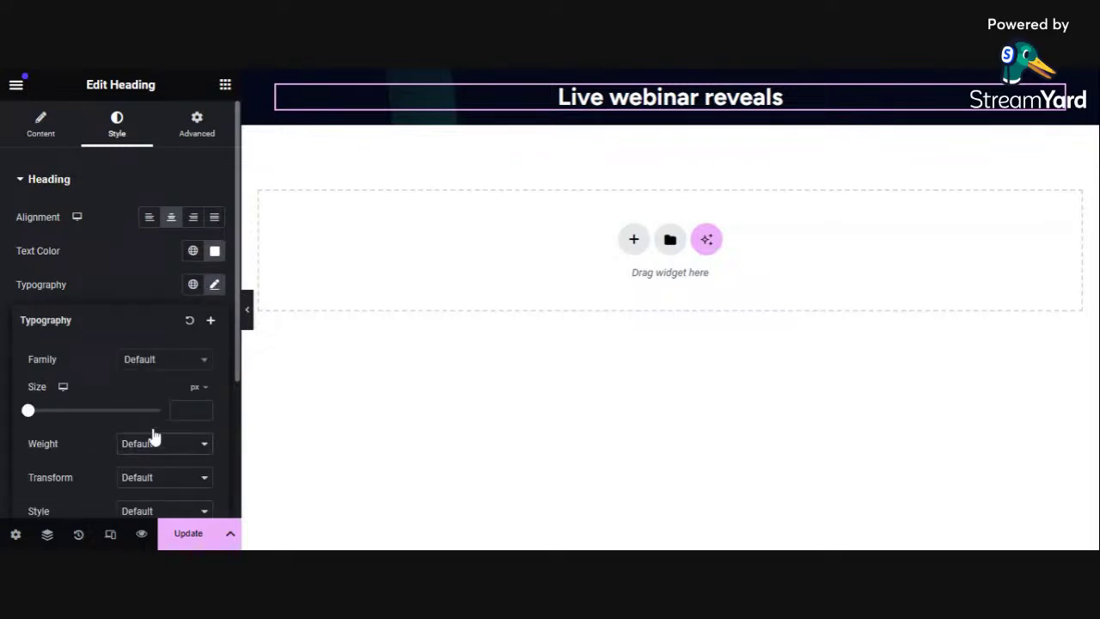
click(154, 438)
click(147, 358)
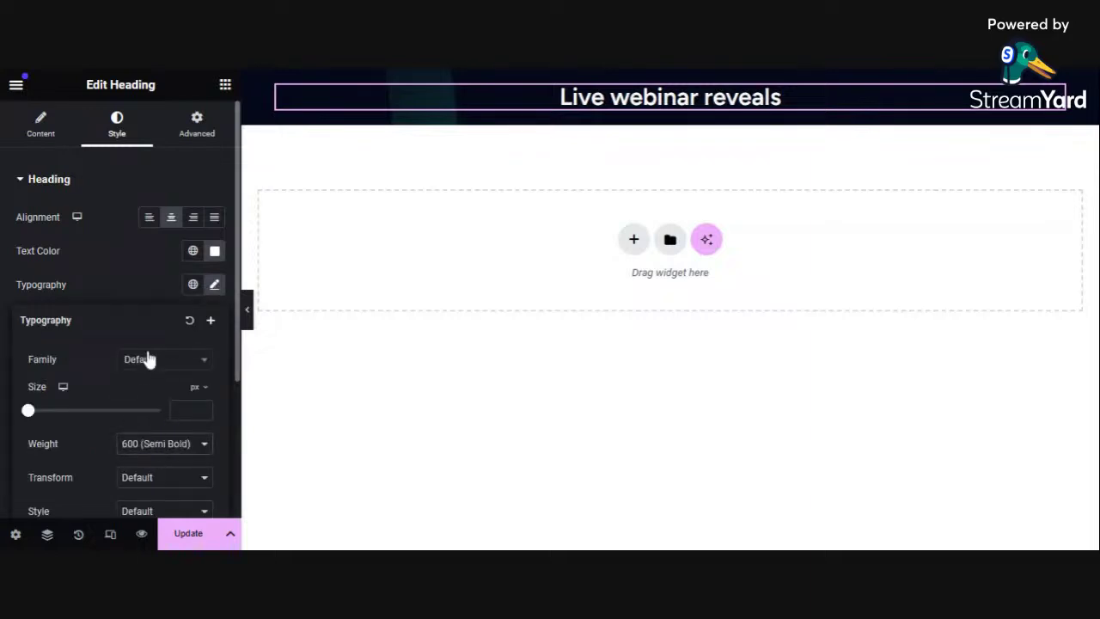
click(151, 475)
click(146, 456)
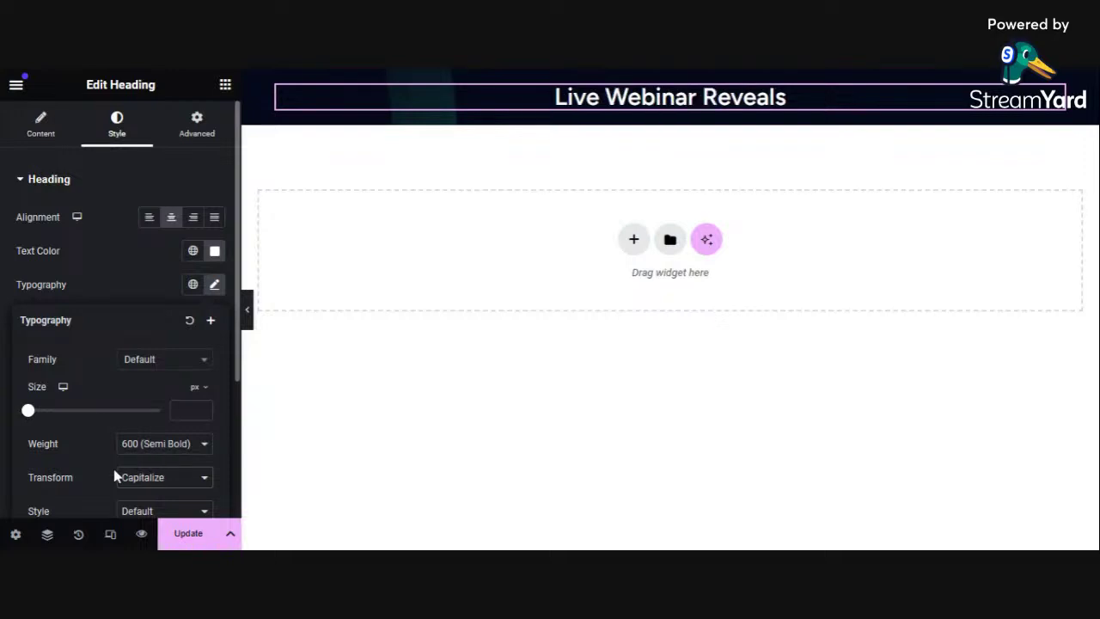
drag(33, 416, 49, 427)
click(155, 265)
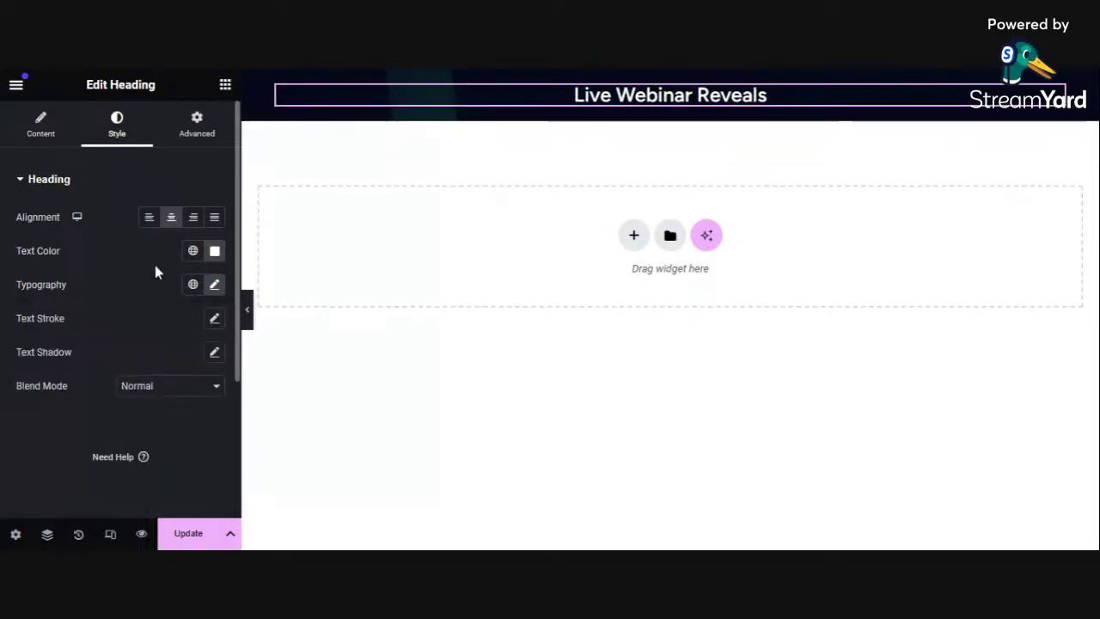
Change the heading's text color to bright yellow
click(214, 250)
drag(147, 447, 154, 447)
drag(256, 354, 308, 317)
click(111, 226)
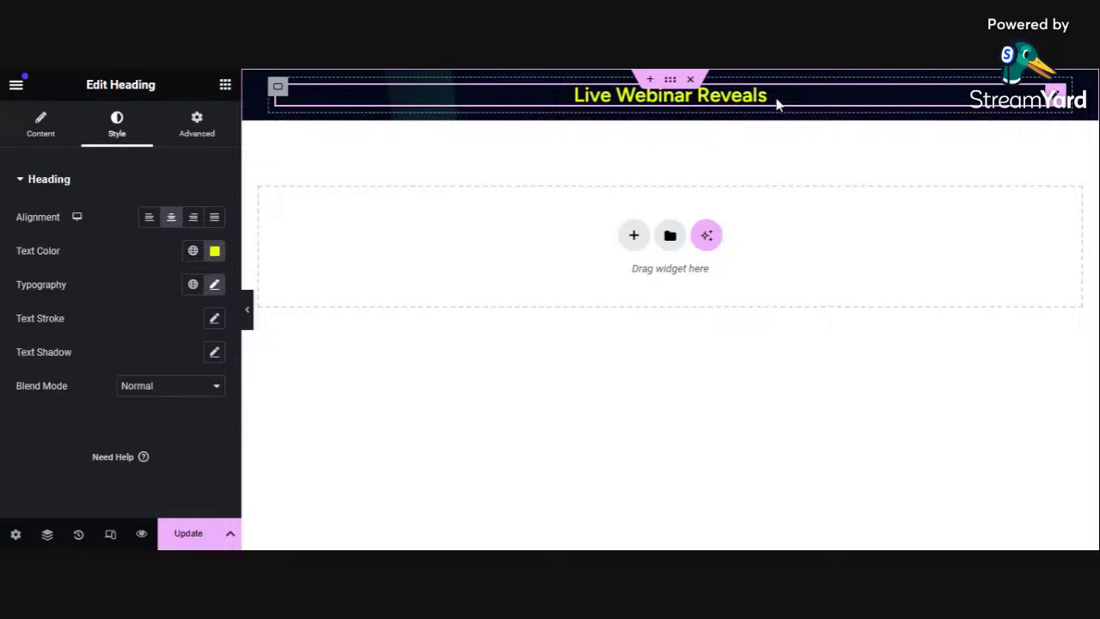
Add a container below the heading and nest another container inside it
click(225, 84)
scroll(126, 396, down, 1)
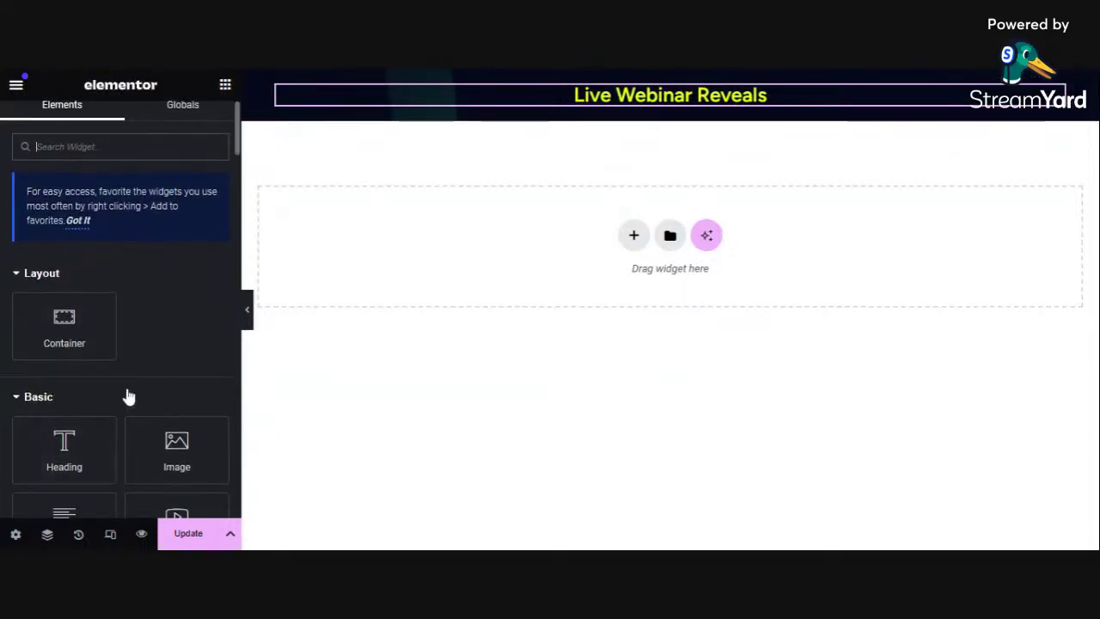
scroll(123, 364, down, 2)
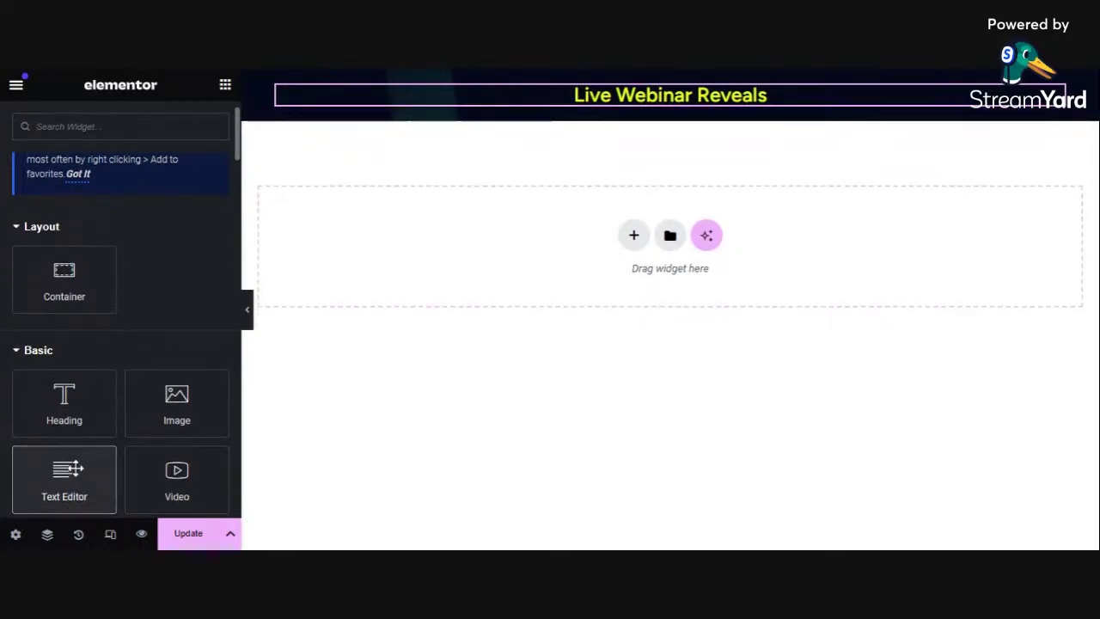
drag(73, 286, 567, 108)
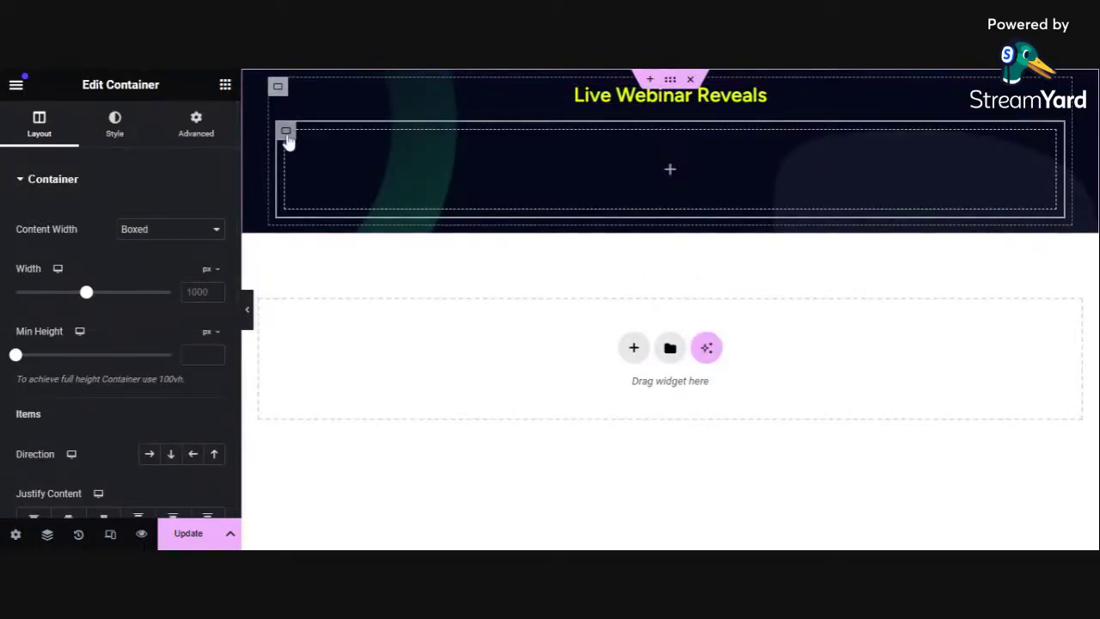
click(225, 85)
drag(73, 336, 422, 159)
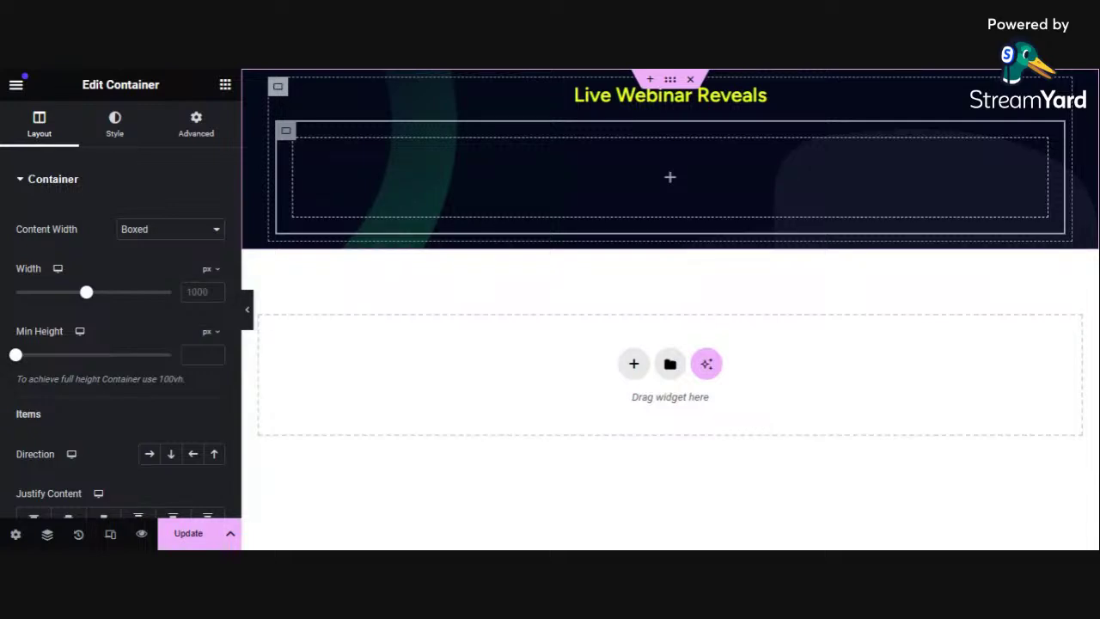
Set the container below the heading to a rightward row direction and duplicate its nested container to form two columns
click(149, 455)
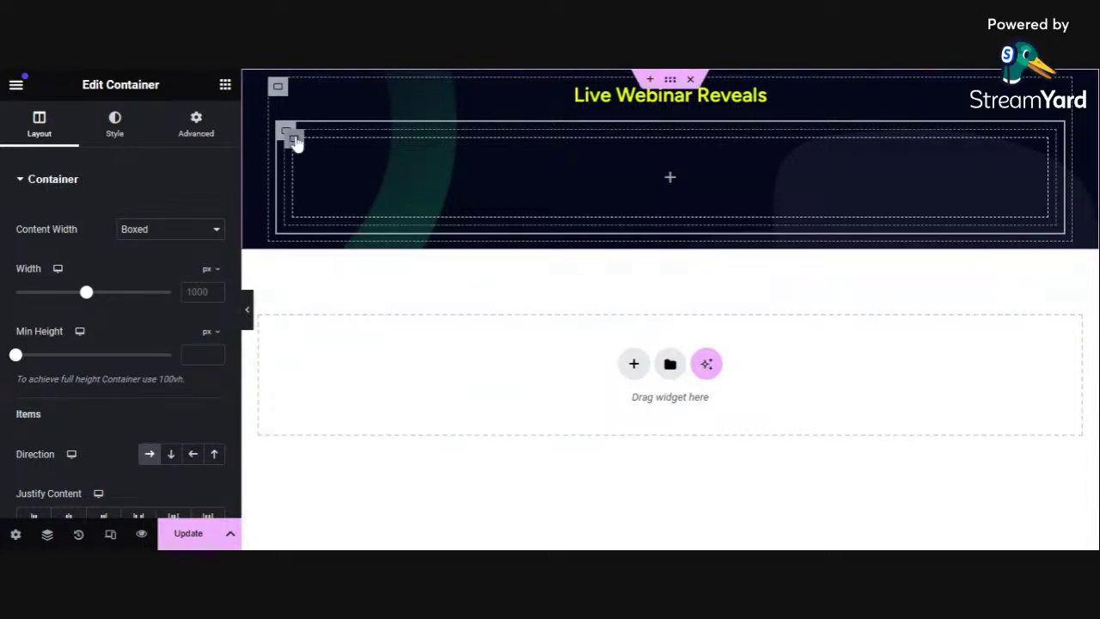
right_click(344, 167)
click(357, 201)
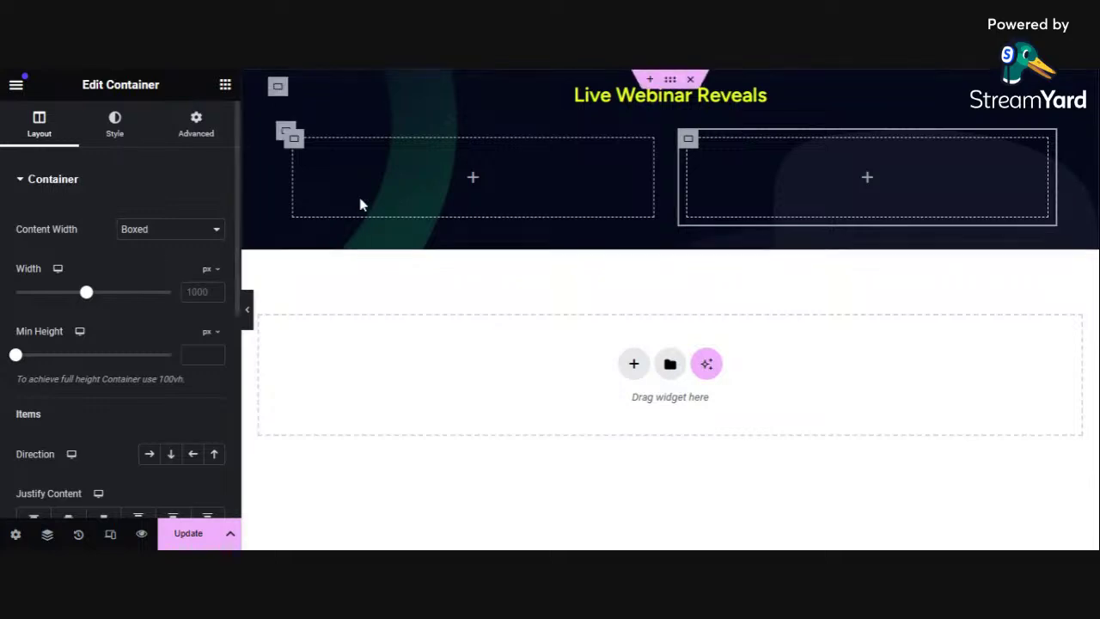
Add a text editor to the first column reading "How anyone Can start making 300k to 500k designing high converting sales funnels for businesses online"
click(225, 84)
scroll(123, 430, down, 1)
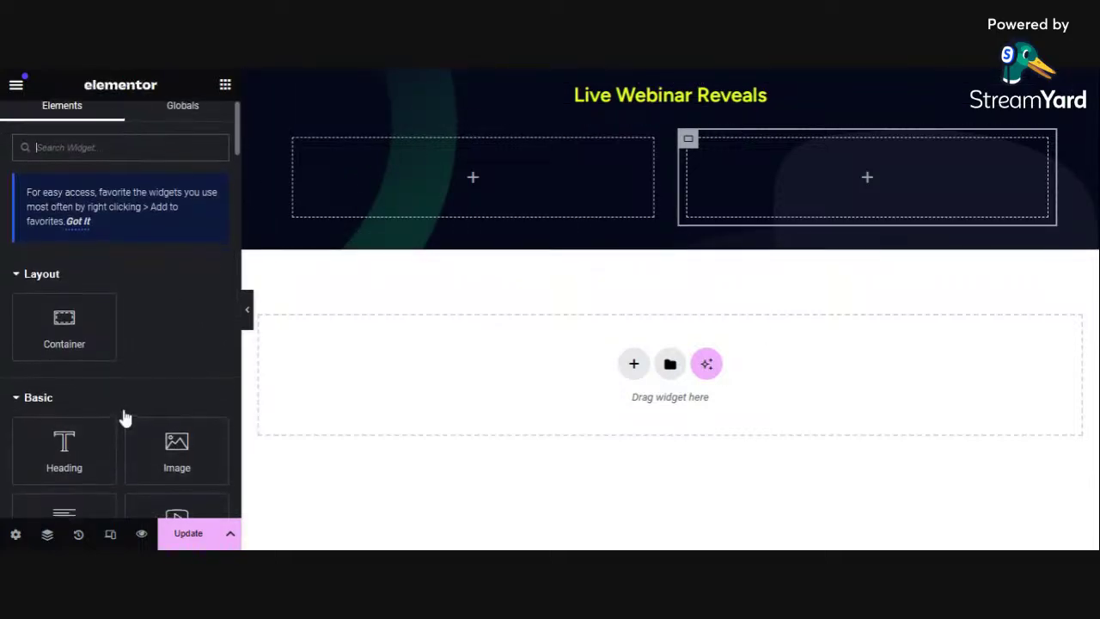
drag(68, 503, 453, 177)
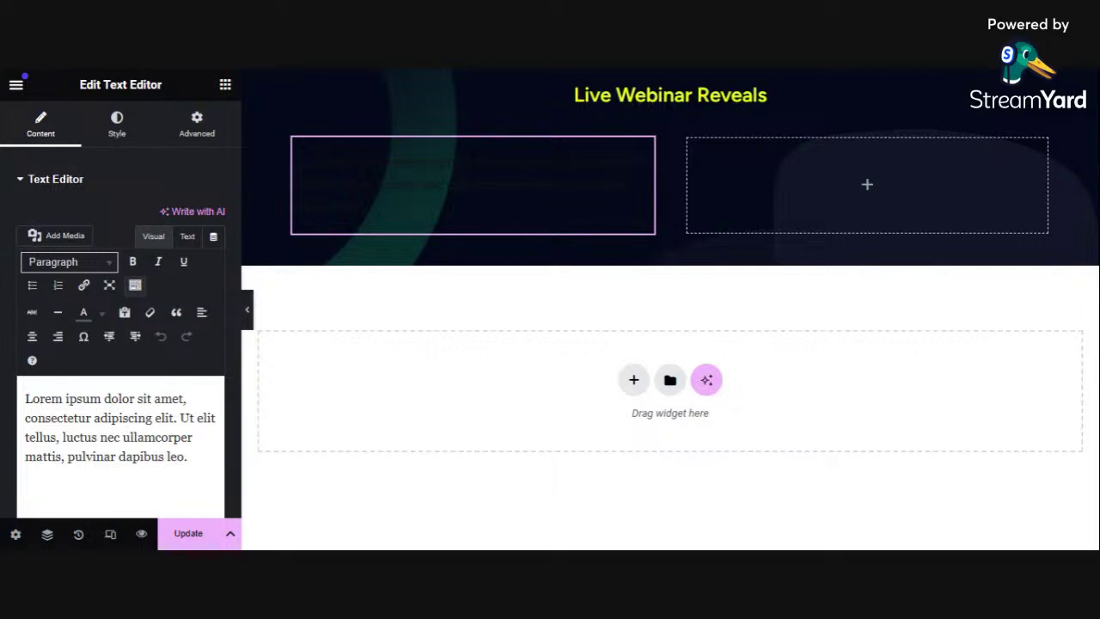
click(187, 236)
drag(96, 357, 3, 272)
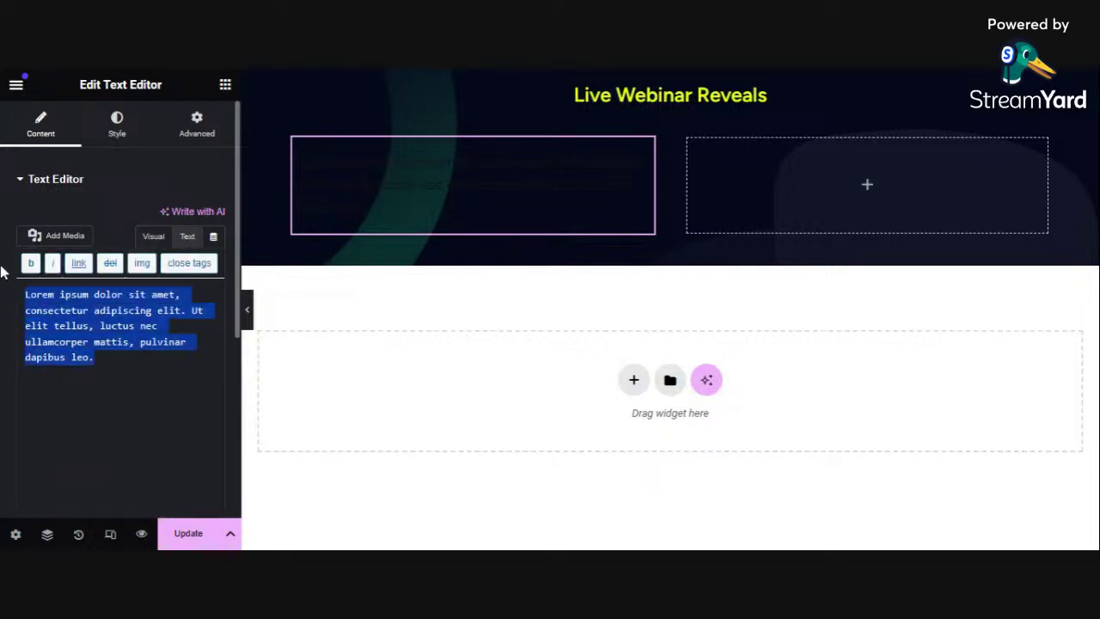
text(How anyone Can start making 300k to 500k designing high converting sales funnels for businesses online)
Change the text color of the first column's paragraph to white
click(116, 137)
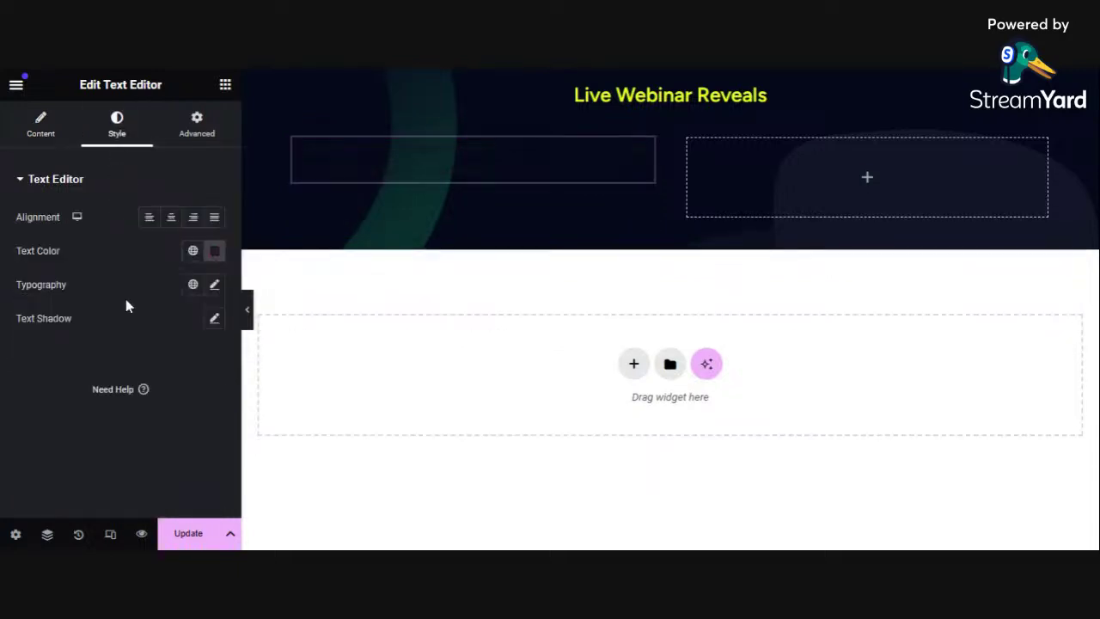
click(213, 254)
click(143, 327)
drag(143, 326, 122, 316)
click(38, 421)
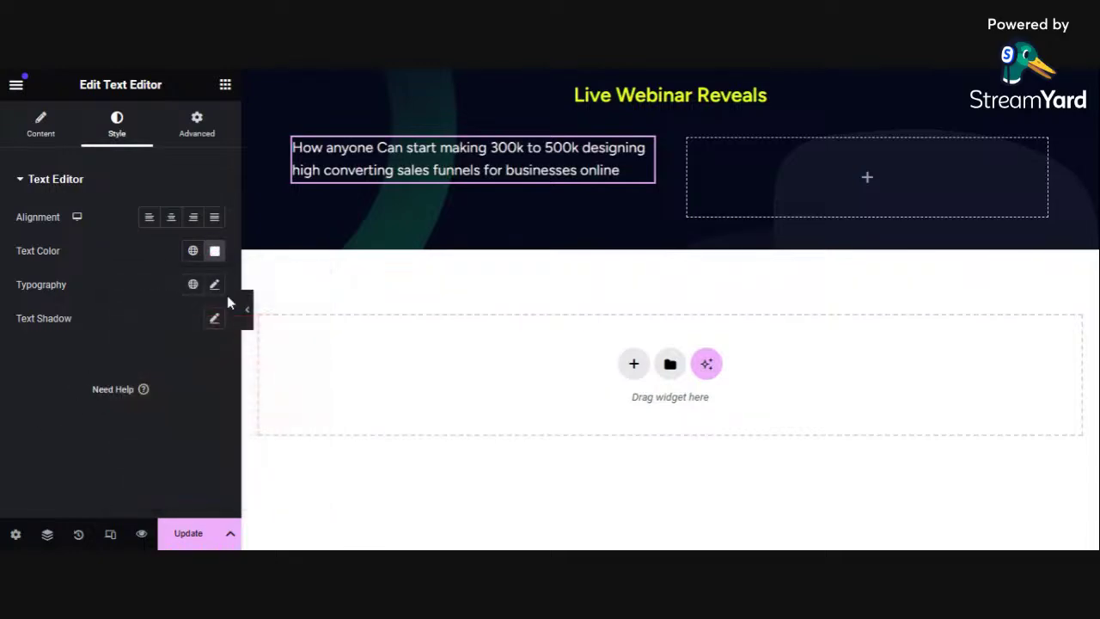
Set the first column's text size to 35 px and widen that column relative to the empty one
click(214, 284)
mouse_move(27, 414)
mouse_down()
mouse_move(64, 413)
mouse_move(48, 414)
mouse_up()
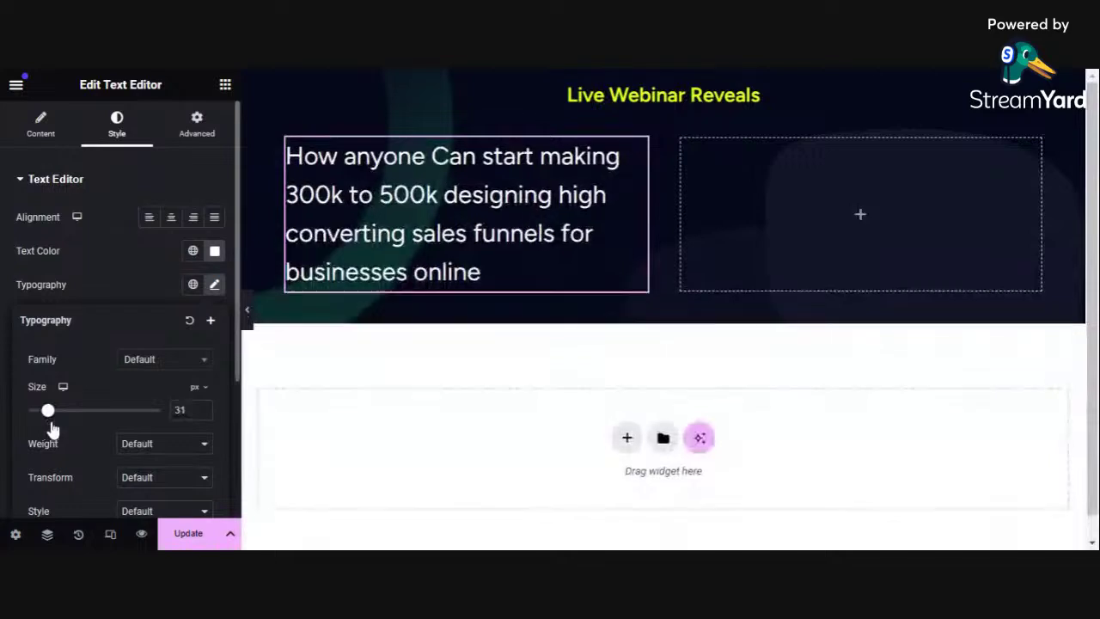
click(203, 409)
click(203, 410)
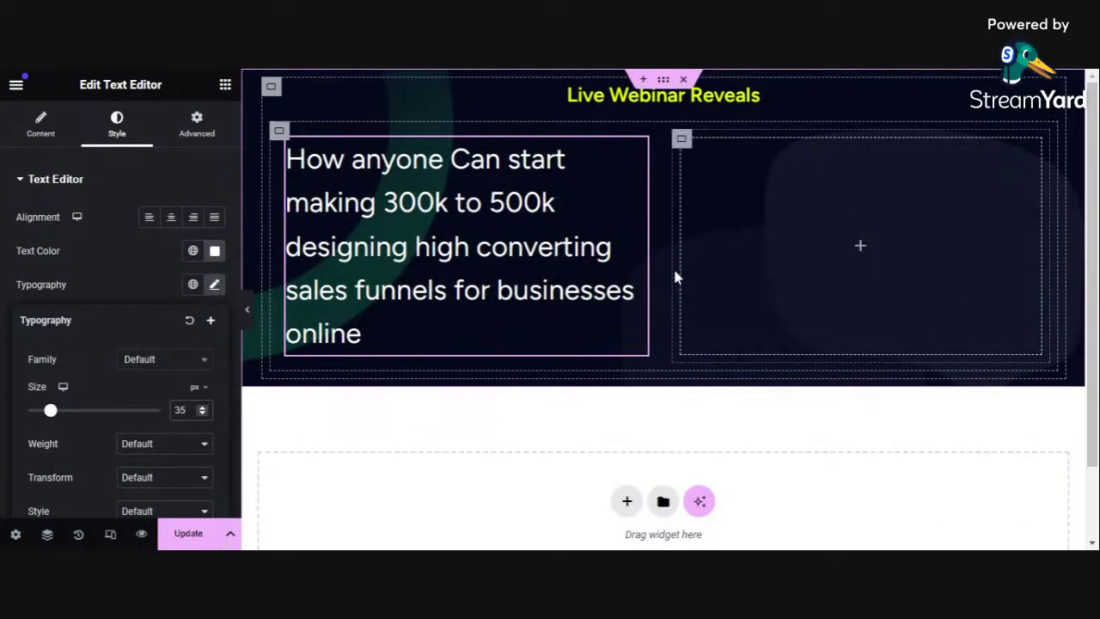
drag(652, 281, 719, 277)
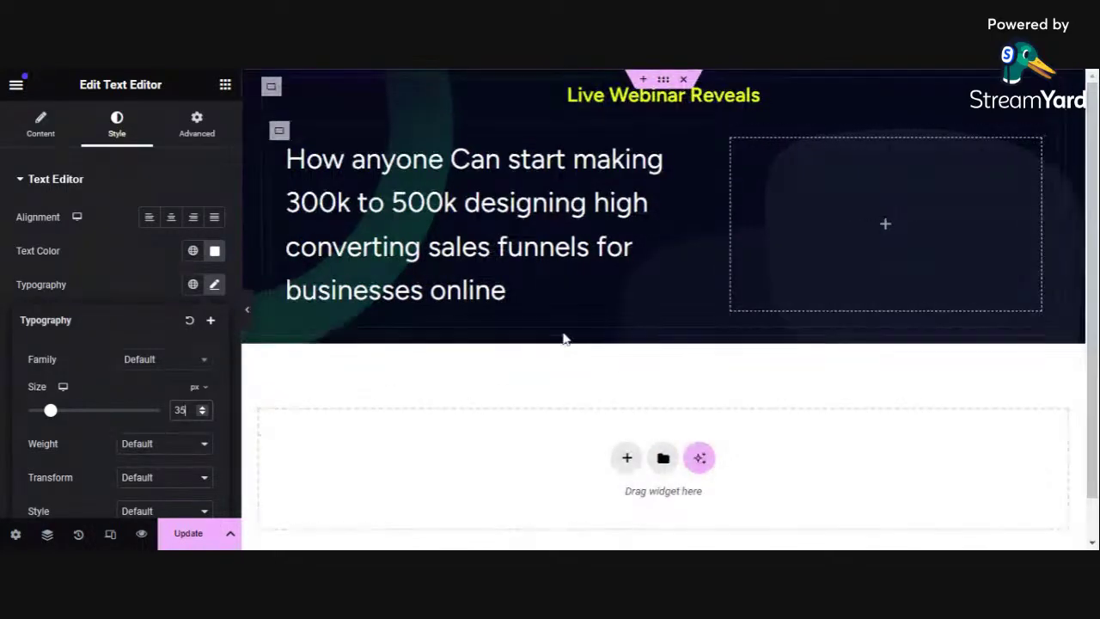
click(687, 151)
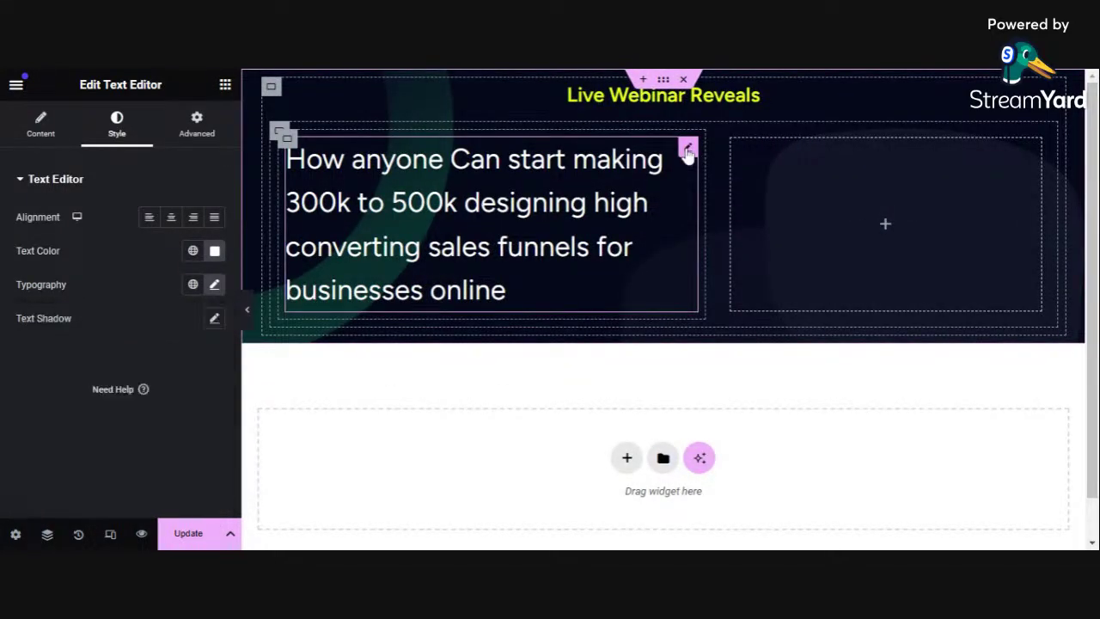
Set the headline paragraph's typography to 700 (Bold) weight with the Capitalize transform
click(214, 285)
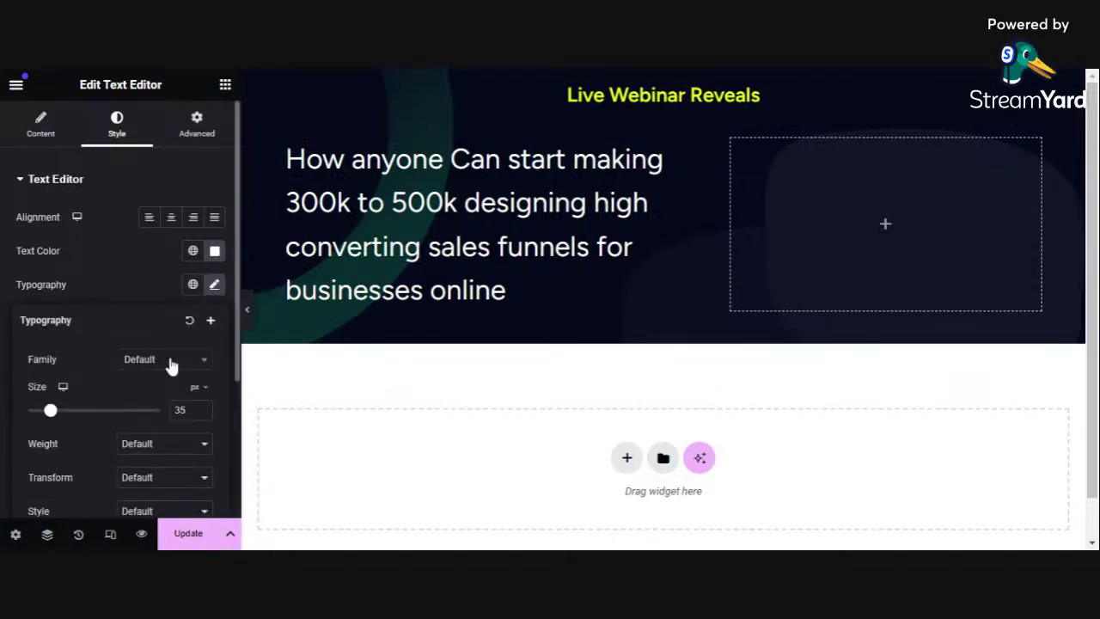
click(151, 440)
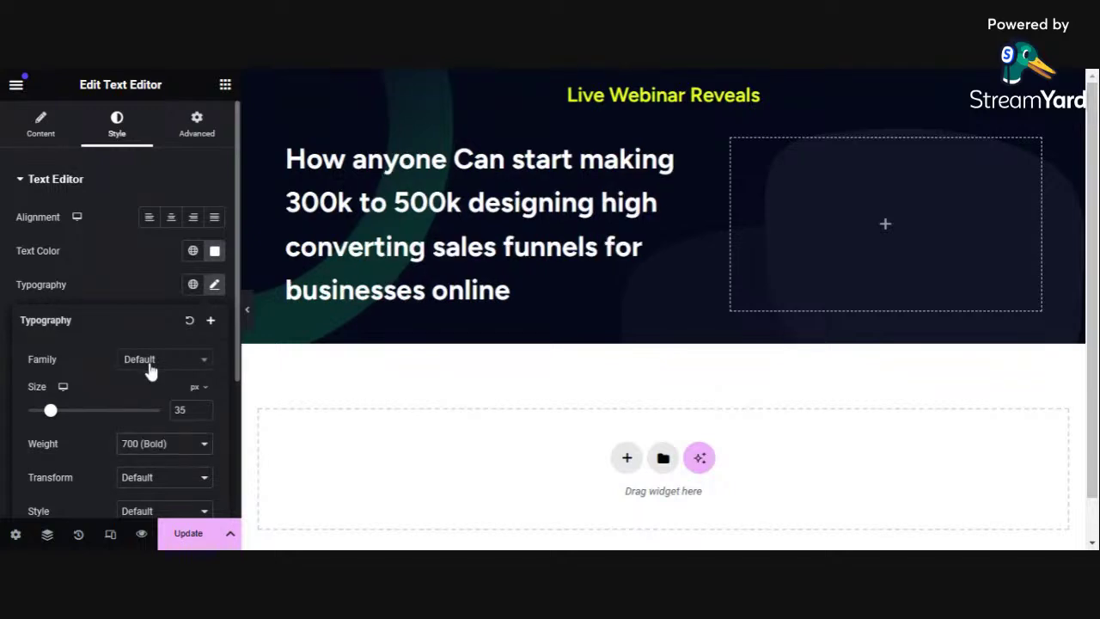
click(144, 476)
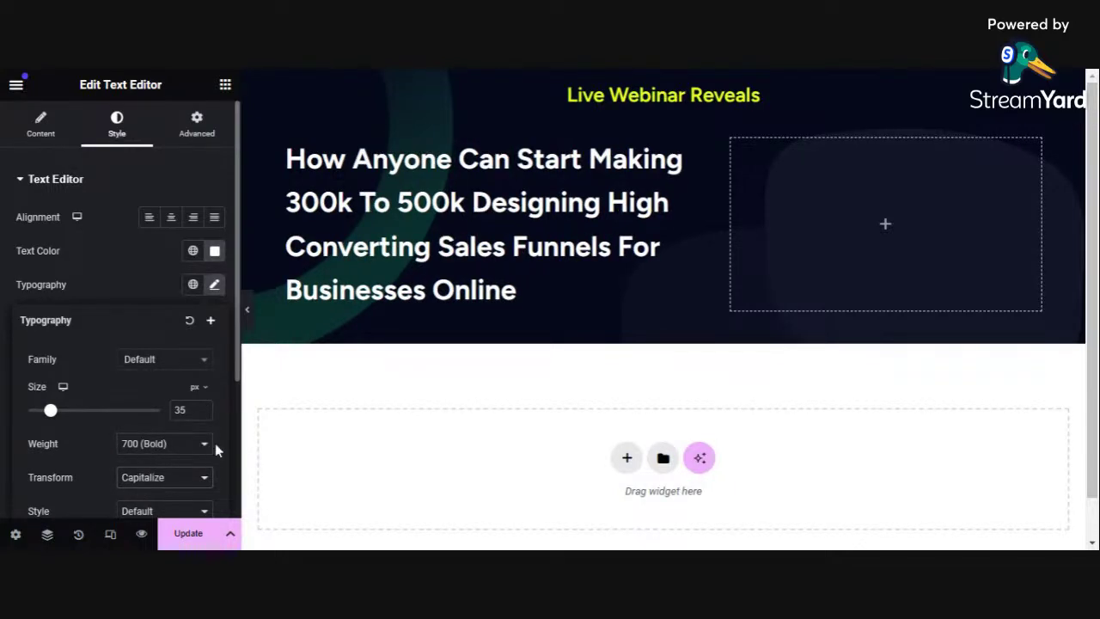
mouse_move(238, 378)
mouse_down()
mouse_move(233, 441)
mouse_move(217, 455)
mouse_up()
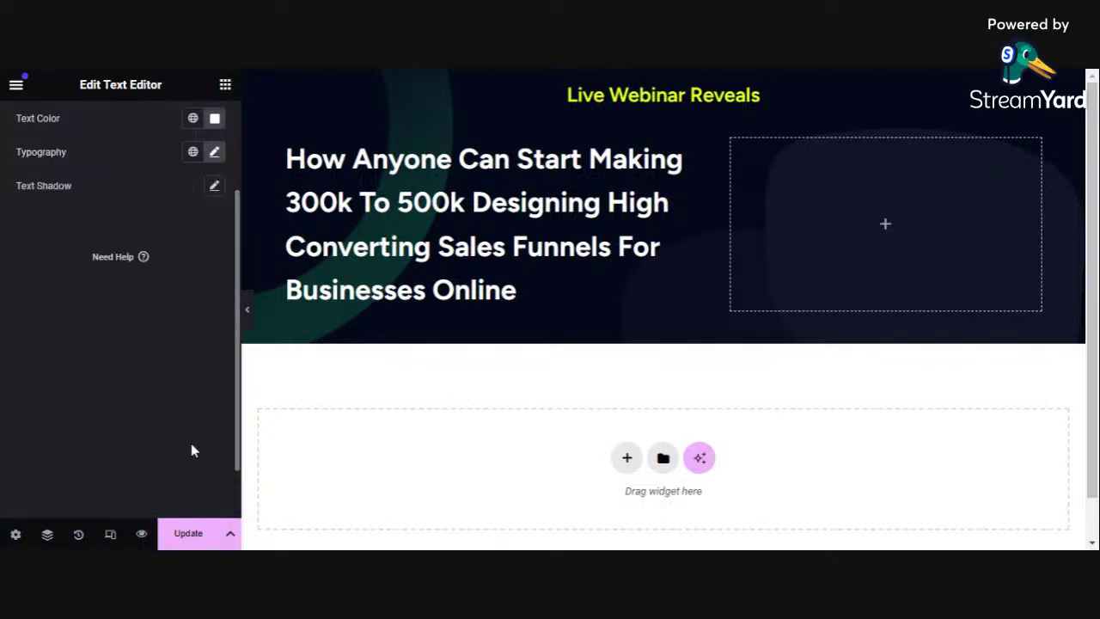
click(215, 155)
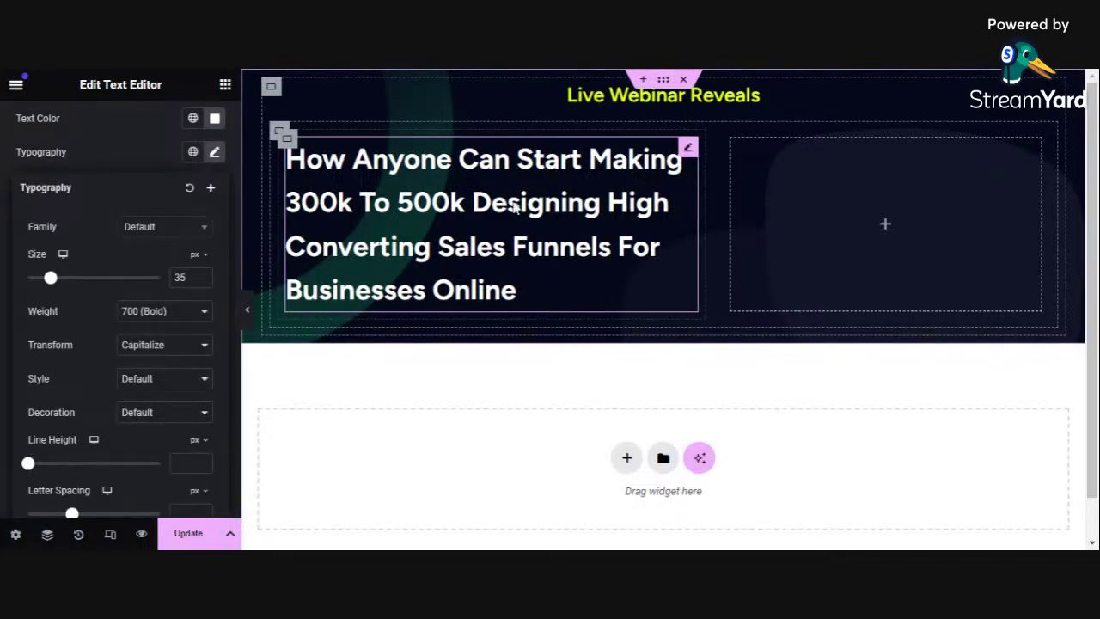
Add a text editor below the headline reading "Plus how my students are making 6 figures every month as funnel experts"
click(225, 84)
scroll(111, 421, down, 2)
drag(65, 503, 426, 292)
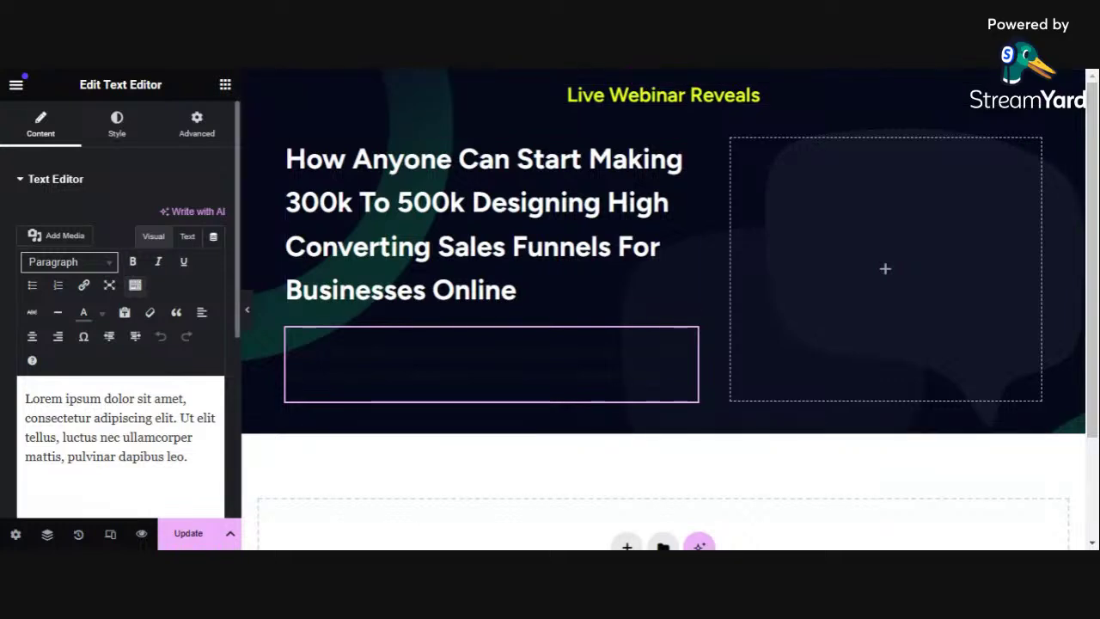
click(186, 237)
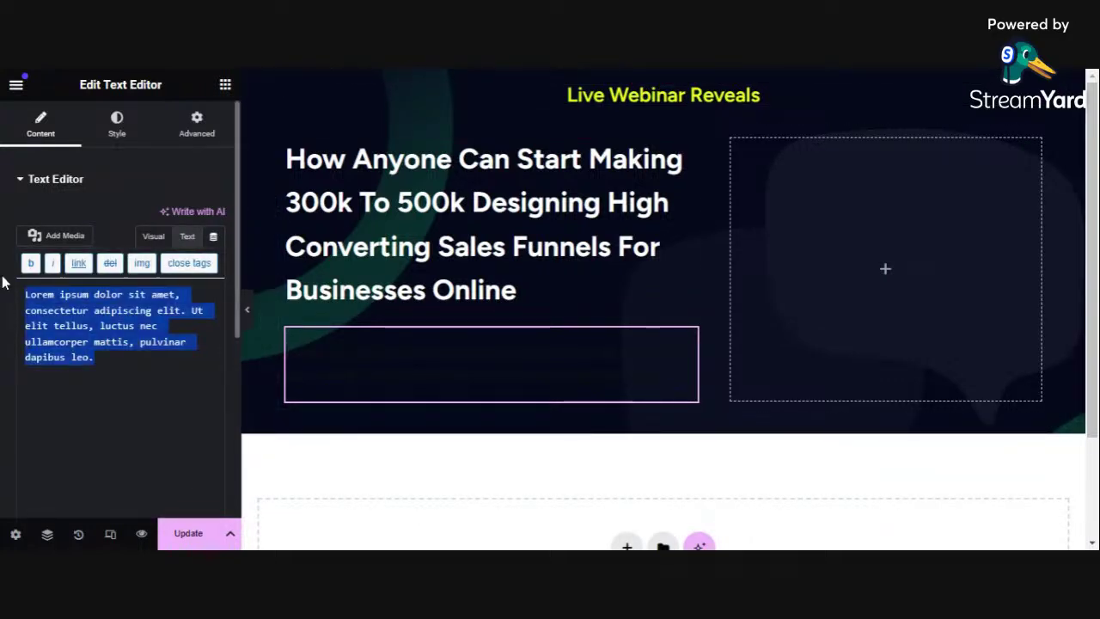
text(Plus how my students are making 6 figures every month as funnel experts)
Set the new subheading paragraph's text color to white and its text size to 18 px
click(116, 124)
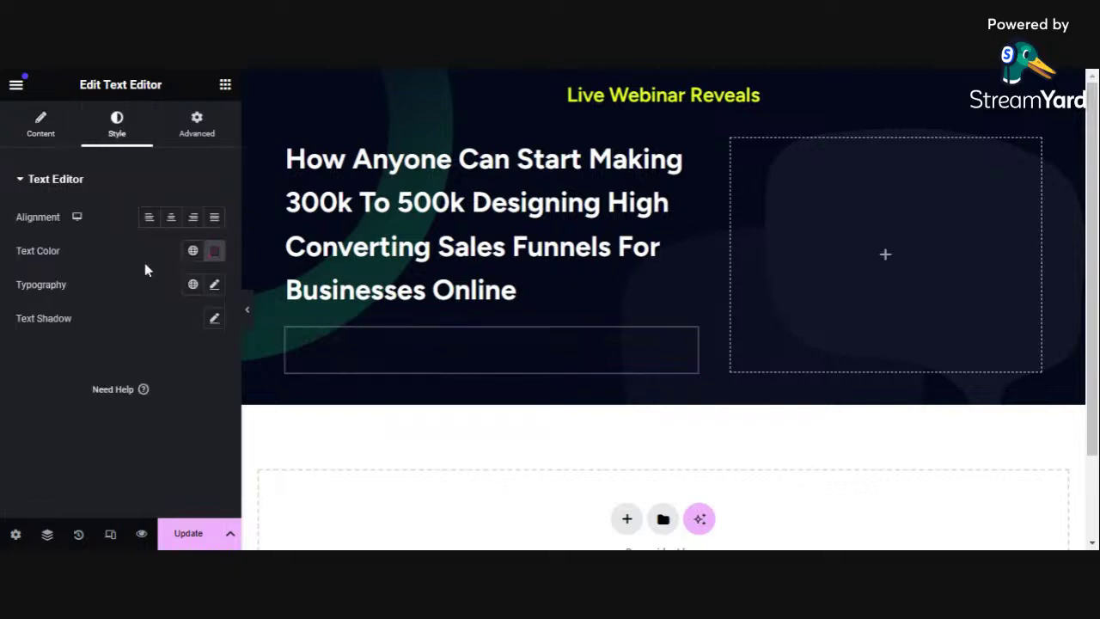
click(215, 251)
drag(179, 314, 122, 315)
click(7, 404)
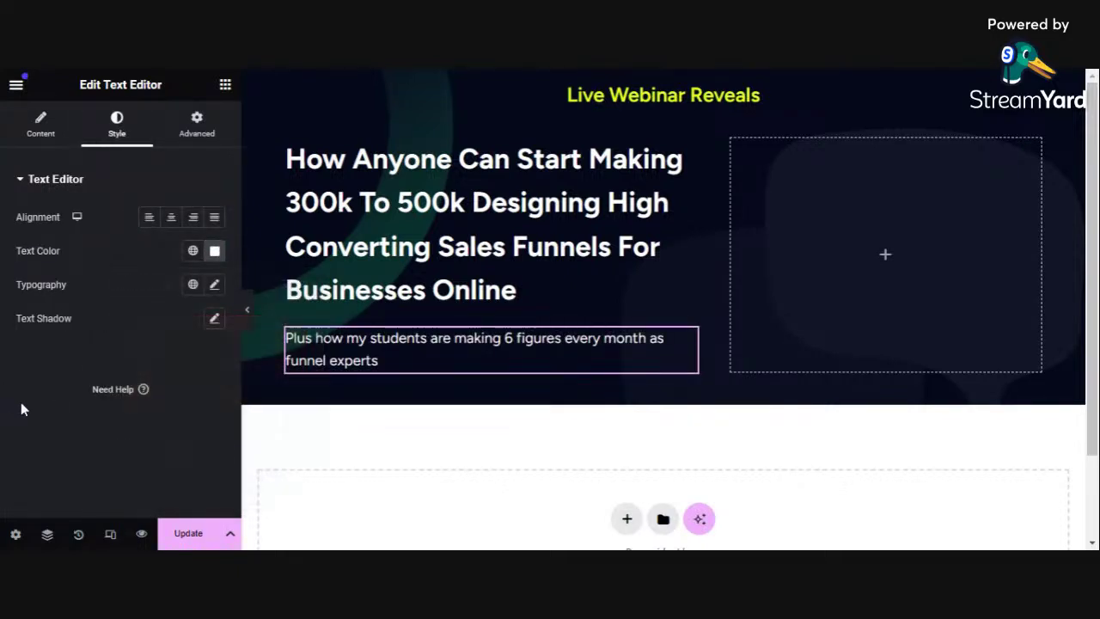
click(214, 287)
drag(30, 414, 42, 415)
click(202, 414)
click(202, 414)
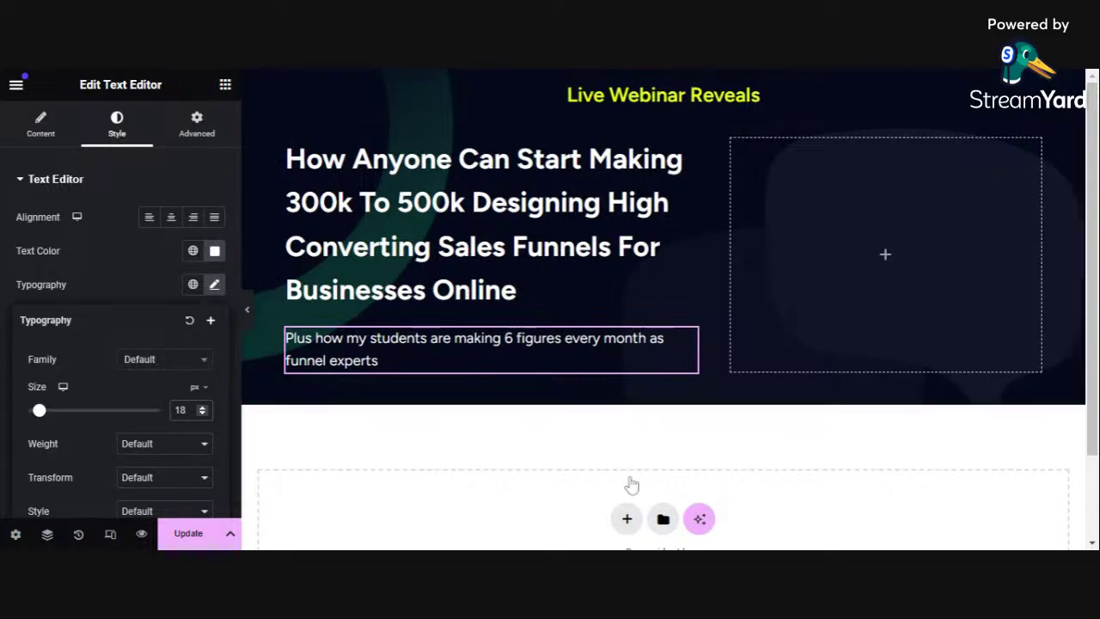
Add an image to the empty second column and fill it with the round portrait Black-White-Minimalist-Letter-BC-Logo-3-1.png from the media library
click(225, 84)
drag(169, 465, 901, 295)
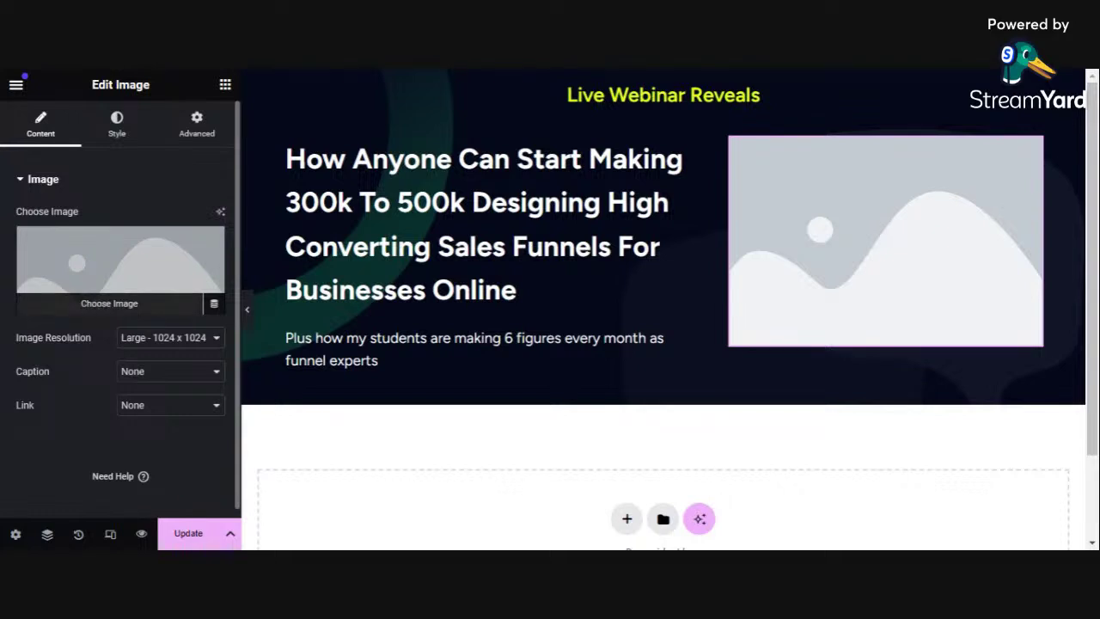
click(96, 307)
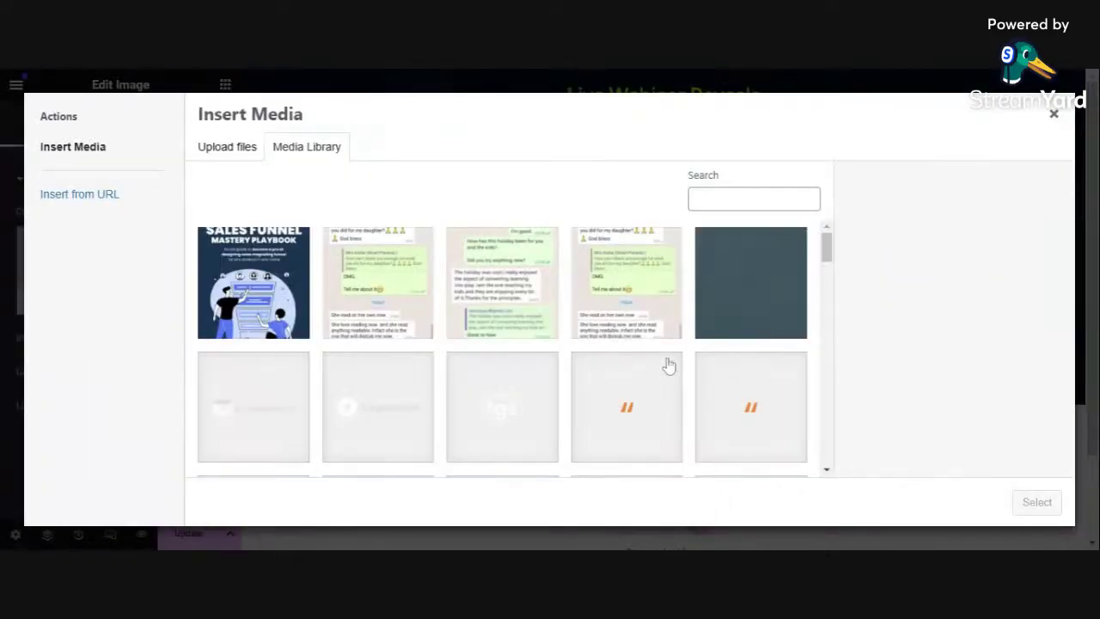
scroll(612, 344, down, 10)
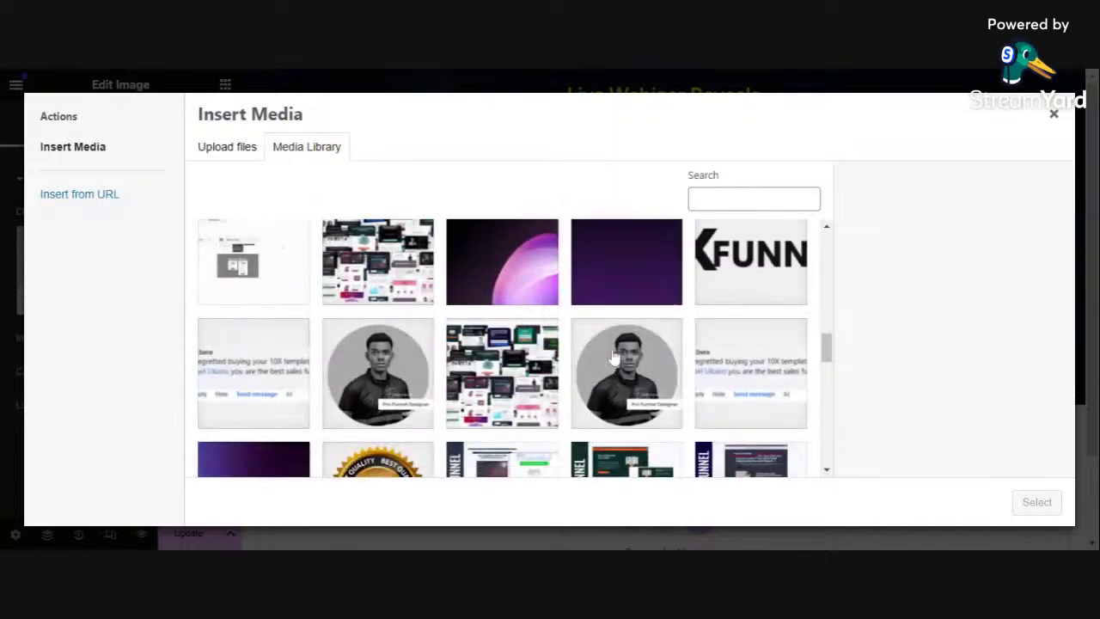
scroll(614, 360, up, 3)
scroll(636, 369, down, 5)
click(382, 385)
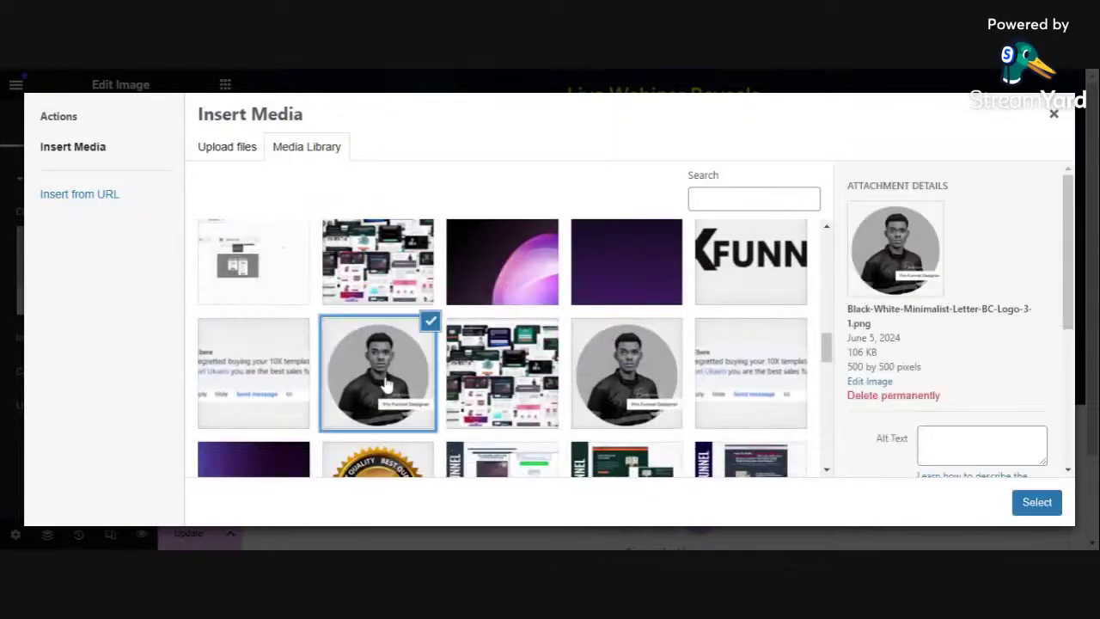
click(1036, 504)
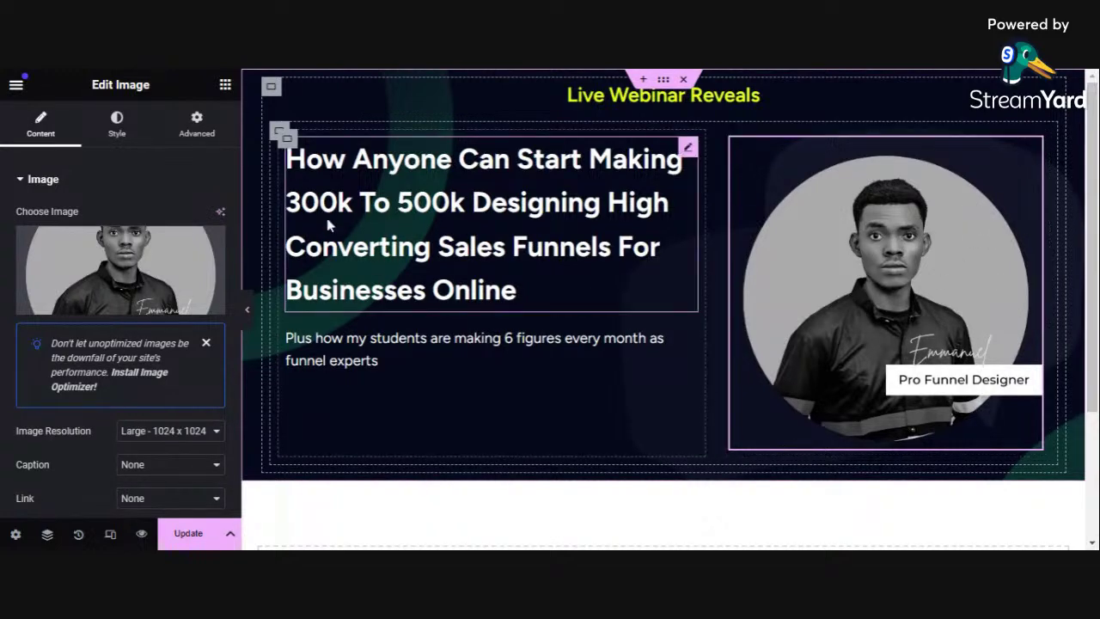
Justify the first column's content to the center so the text sits vertically centered beside the portrait, and view the section
click(285, 138)
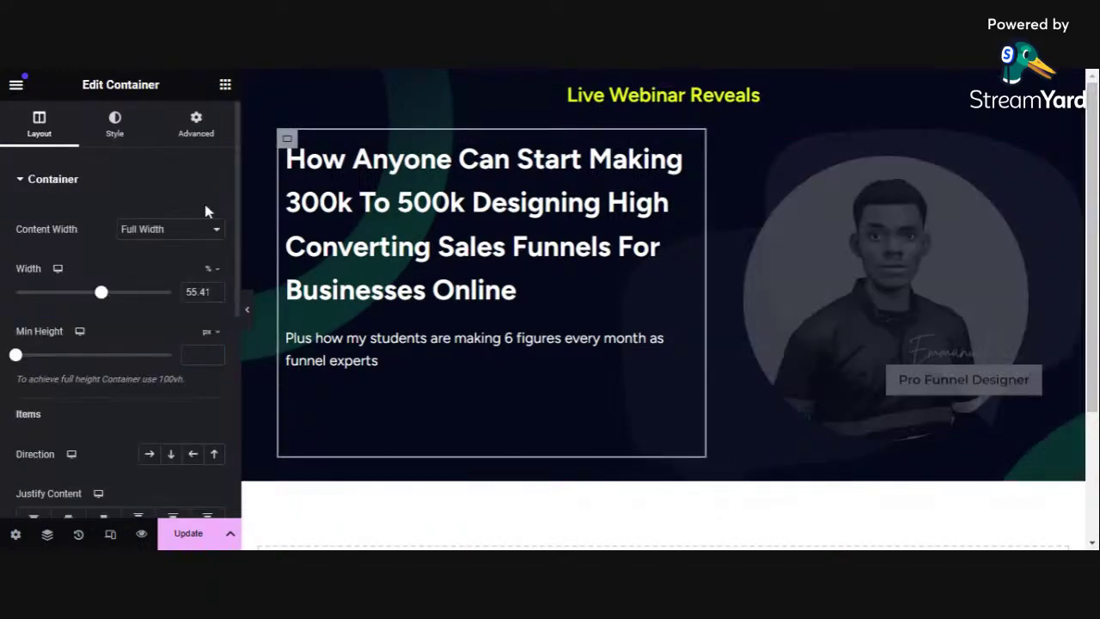
click(69, 517)
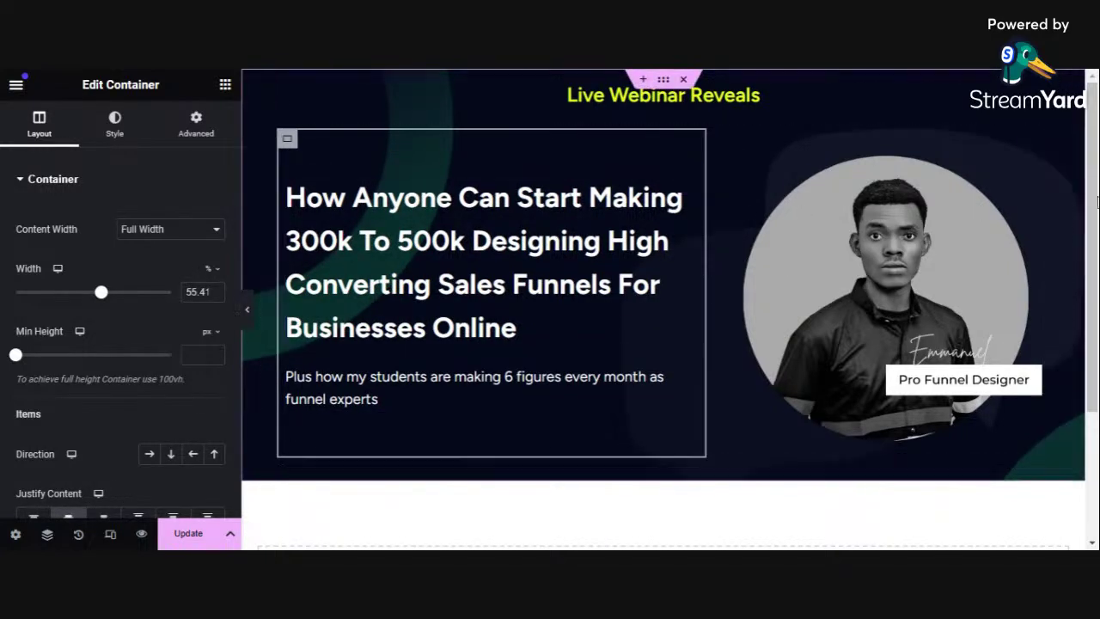
click(247, 313)
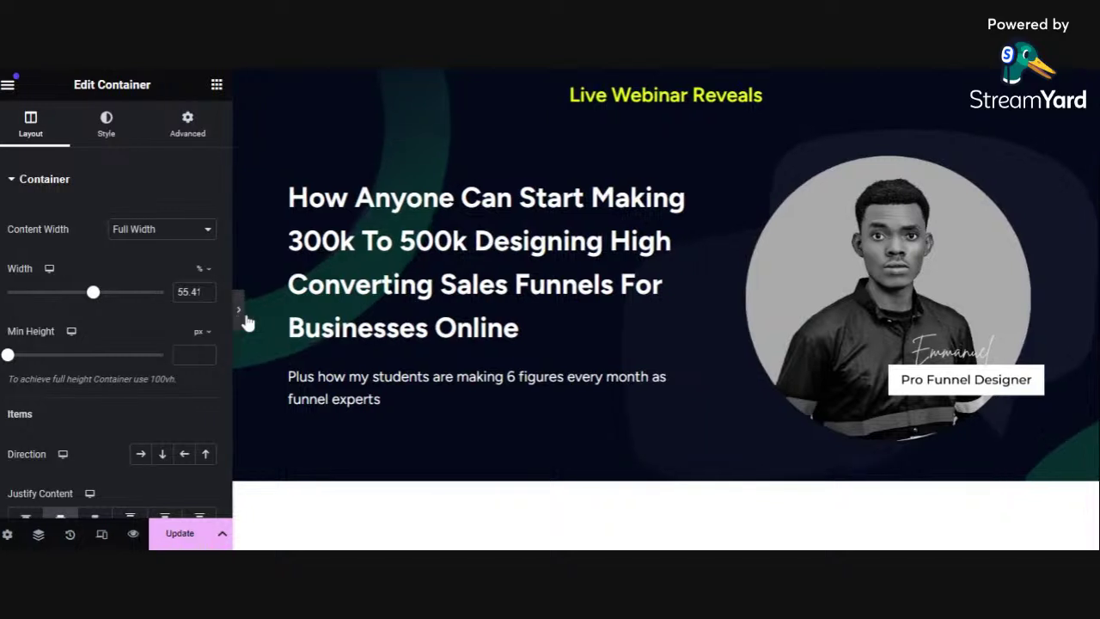
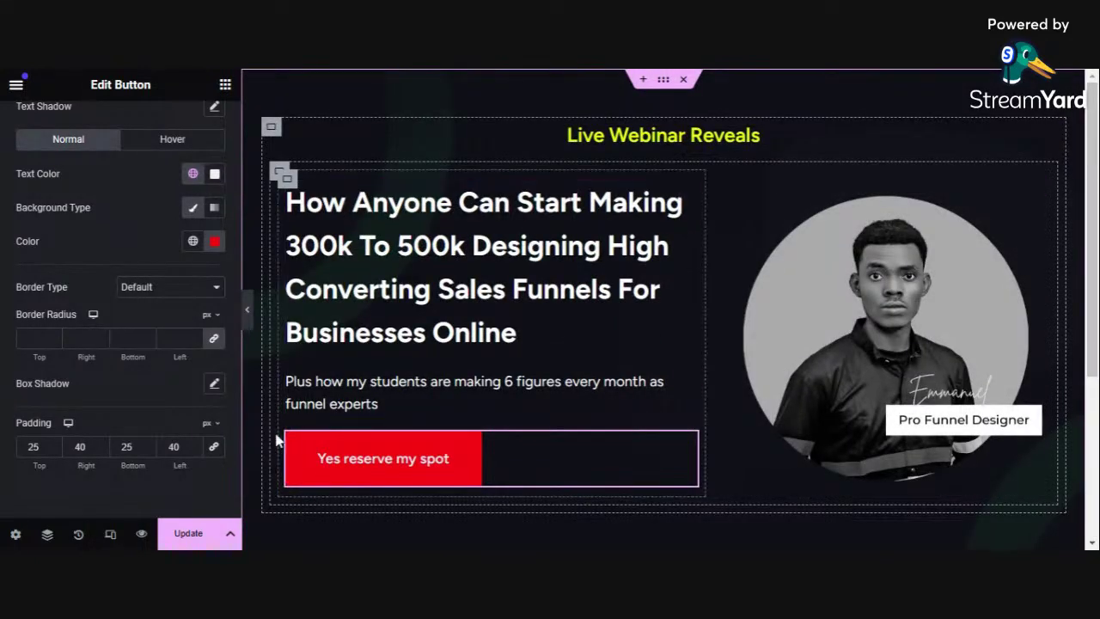
Switch to the mobile view, center the headline paragraph and set its mobile text size to 30 px
click(110, 535)
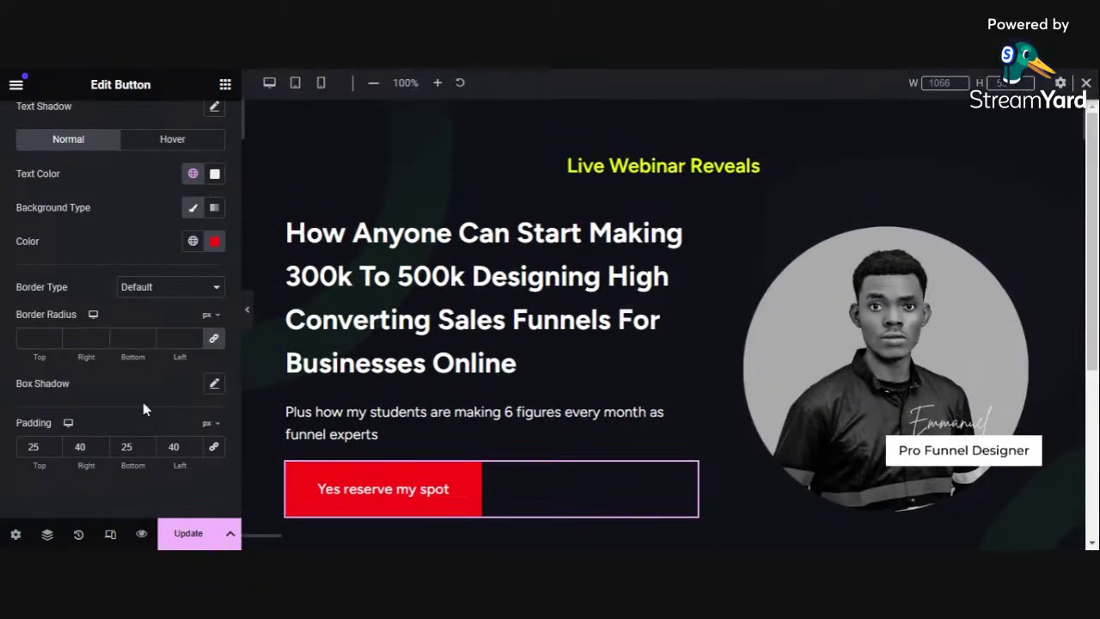
click(320, 85)
scroll(725, 314, down, 7)
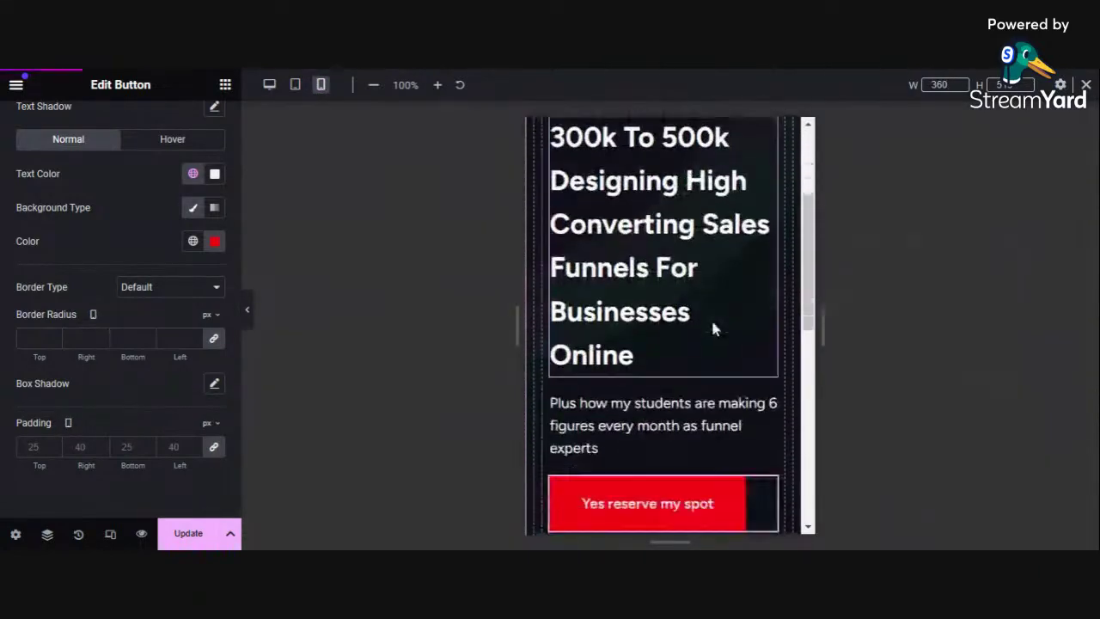
scroll(662, 318, up, 7)
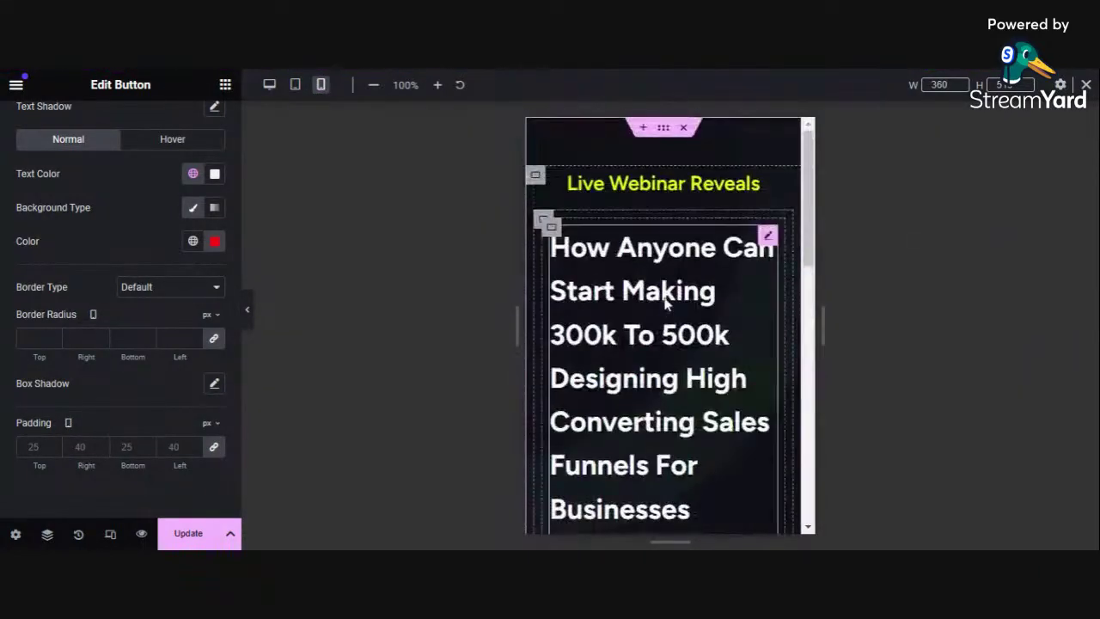
click(768, 240)
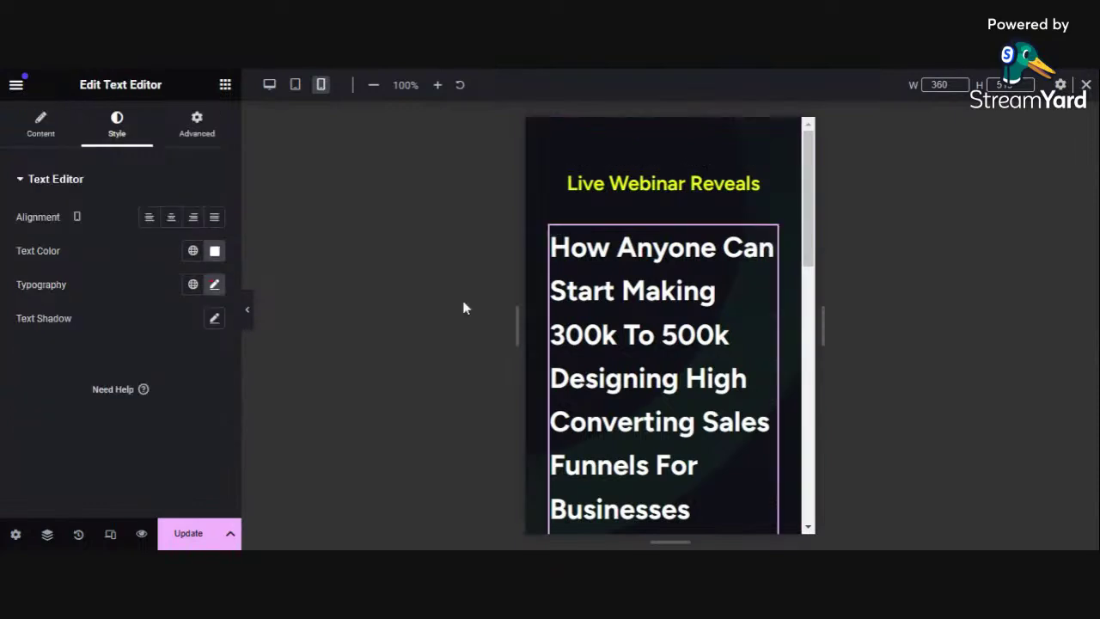
click(172, 219)
click(214, 287)
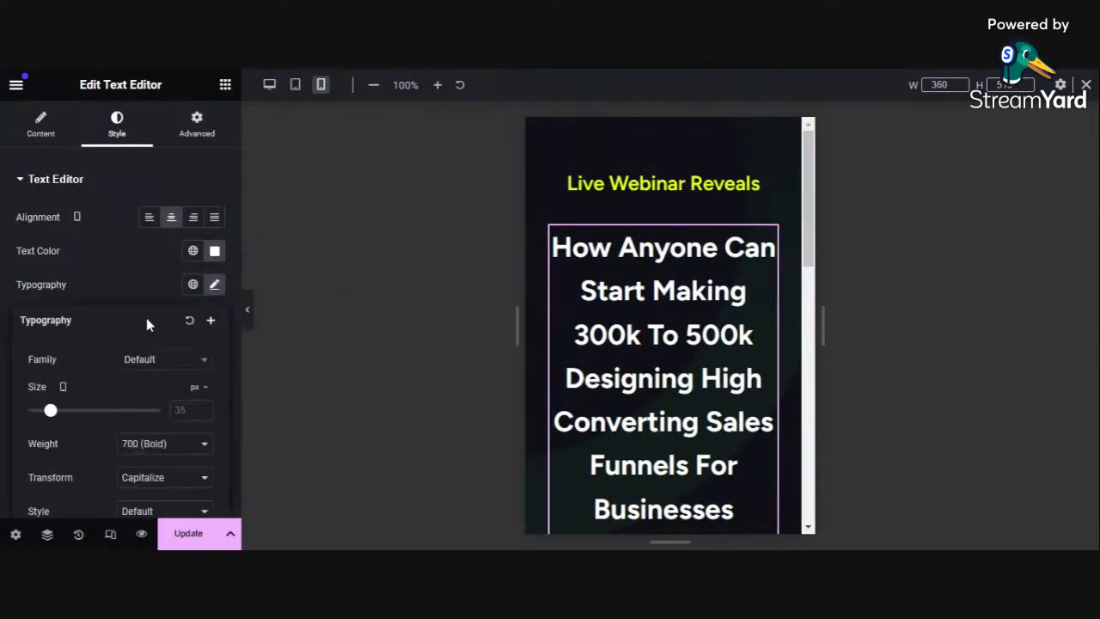
mouse_move(49, 421)
mouse_down()
mouse_move(39, 412)
mouse_move(45, 434)
mouse_up()
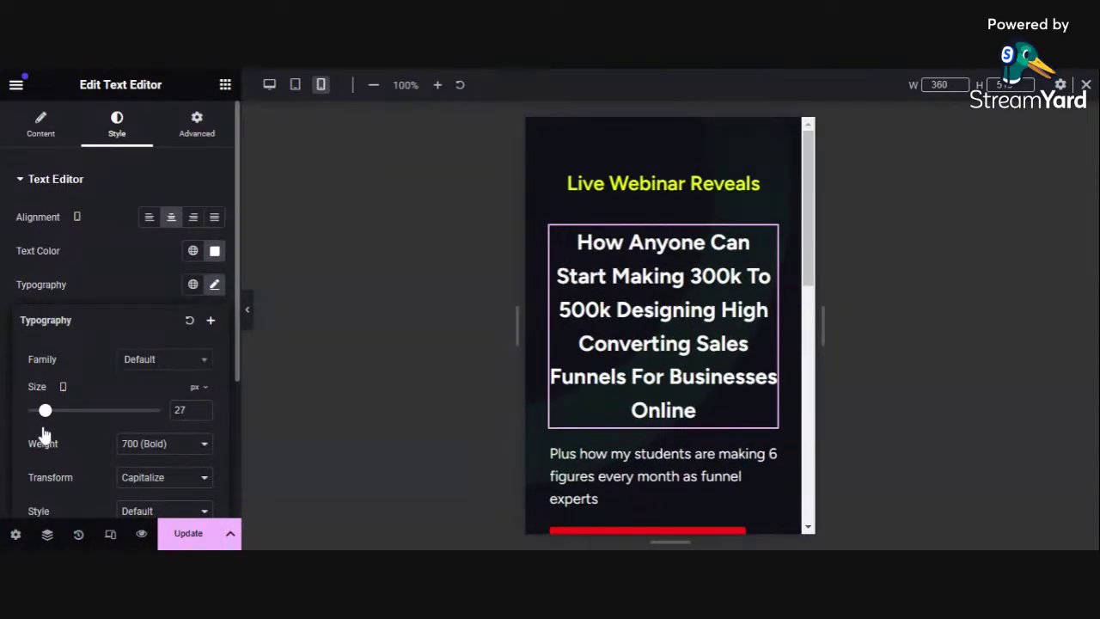
click(202, 408)
click(202, 407)
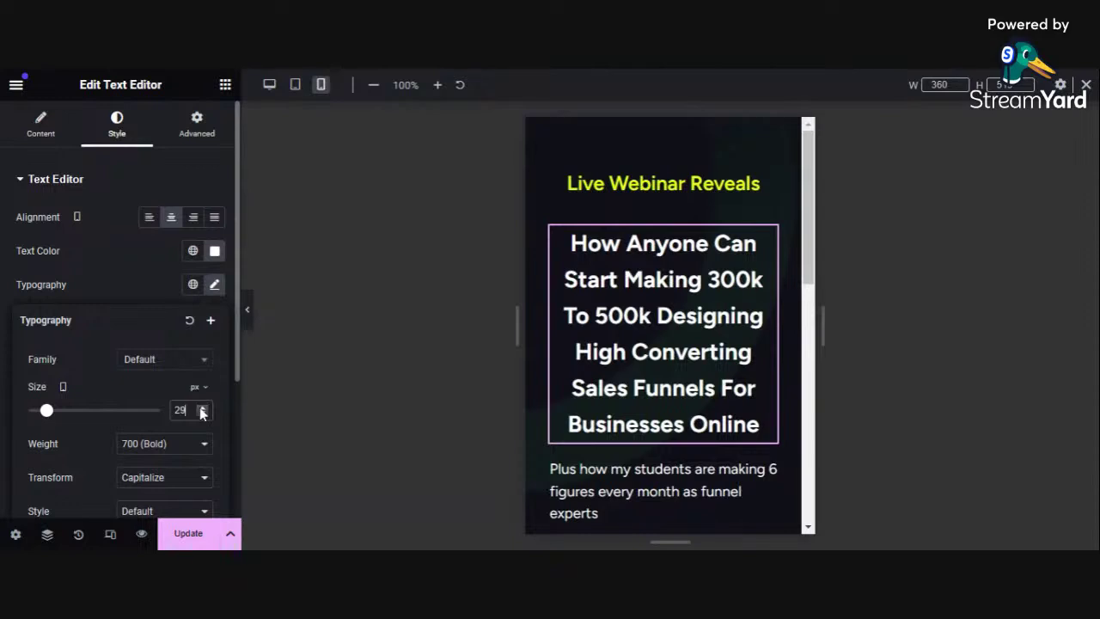
click(203, 409)
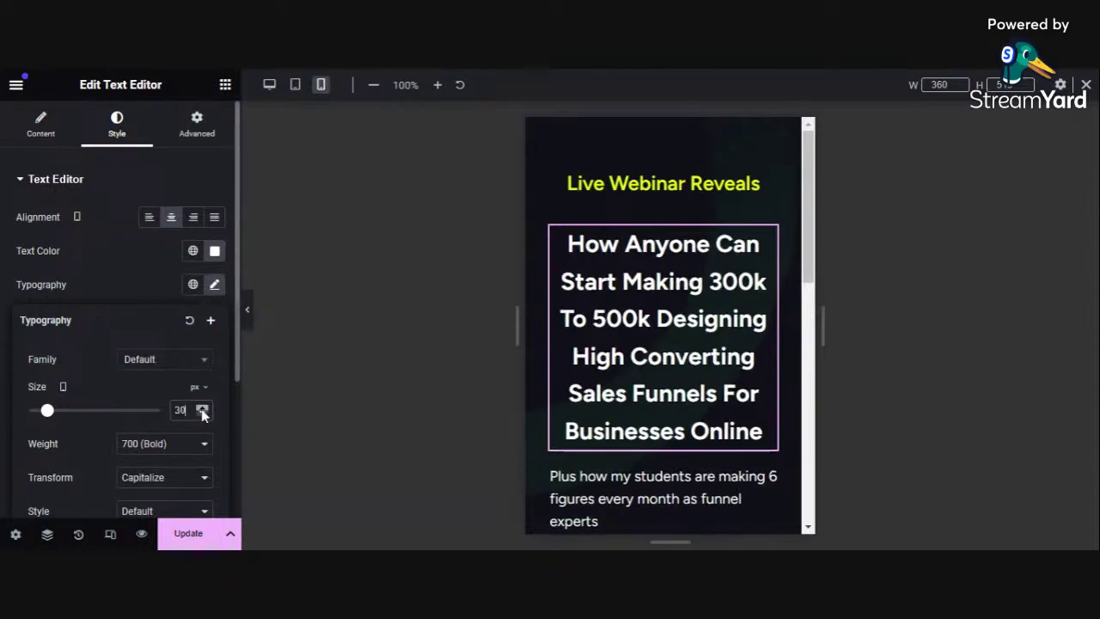
Center the subheading paragraph in the mobile view and set its mobile text size to 16 px
scroll(791, 258, down, 3)
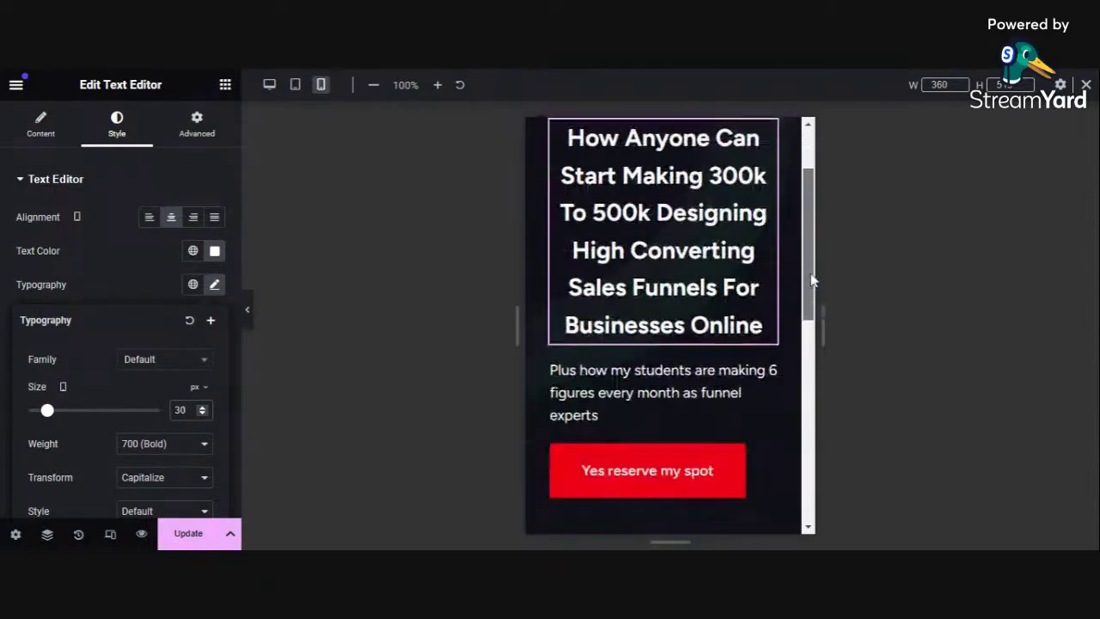
click(765, 336)
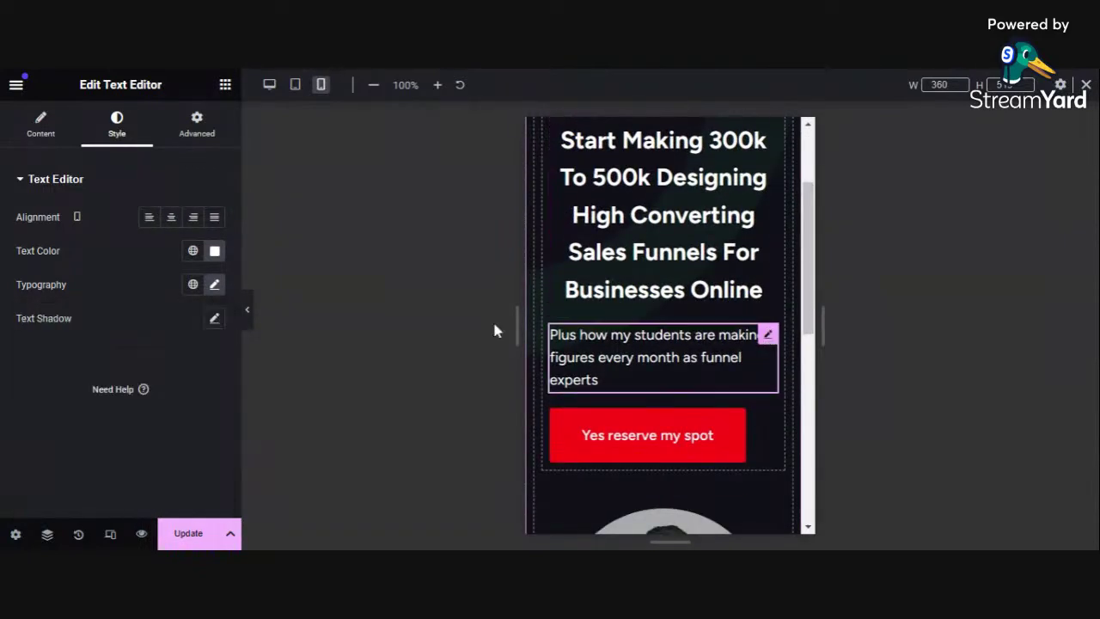
click(171, 218)
click(213, 285)
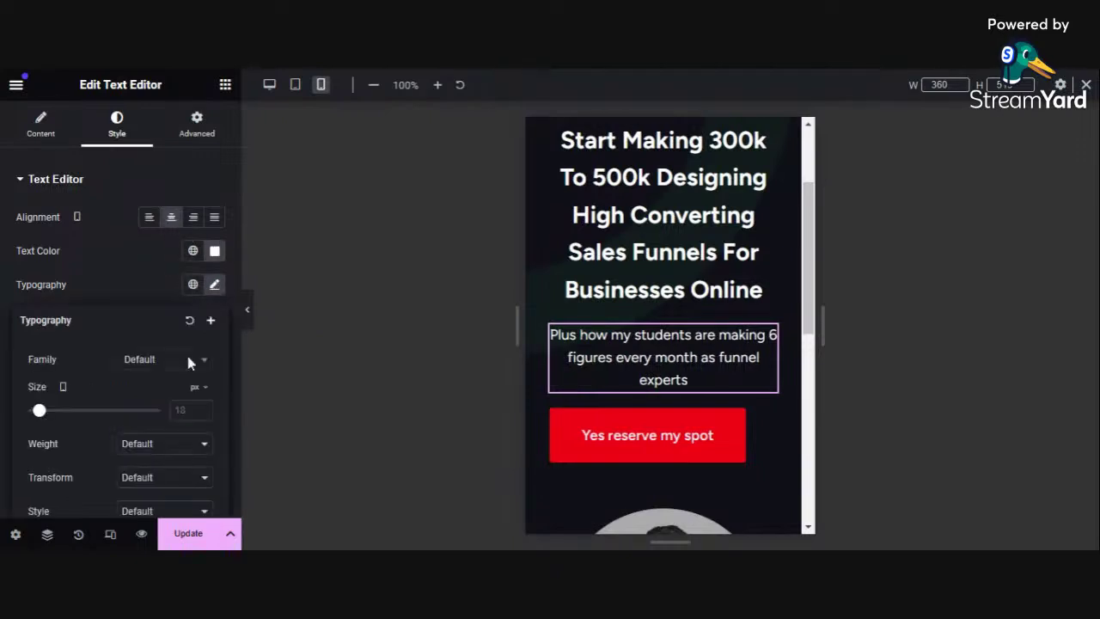
click(40, 412)
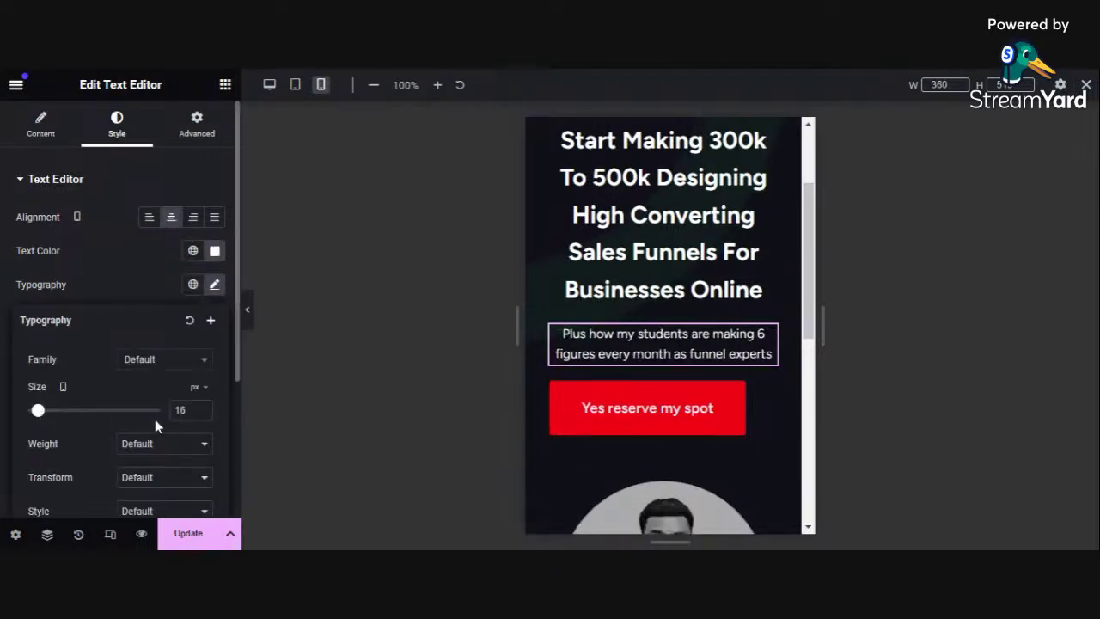
Center the "Yes reserve my spot" button in the mobile view and review the whole mobile layout
click(768, 391)
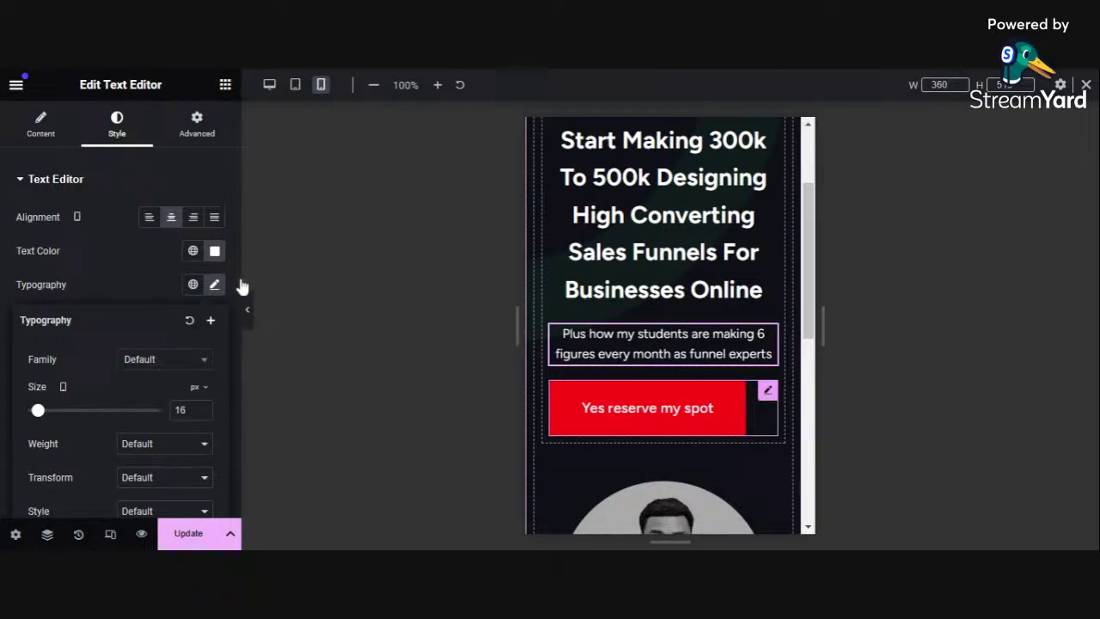
click(172, 220)
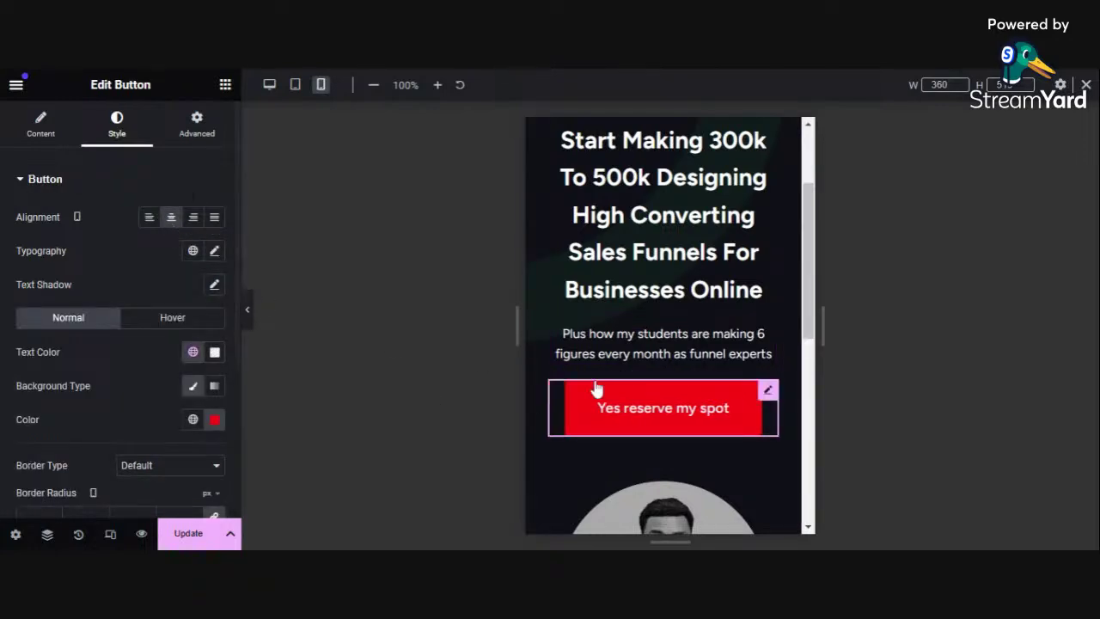
scroll(666, 378, up, 3)
scroll(679, 335, down, 9)
scroll(683, 344, up, 10)
scroll(690, 367, down, 4)
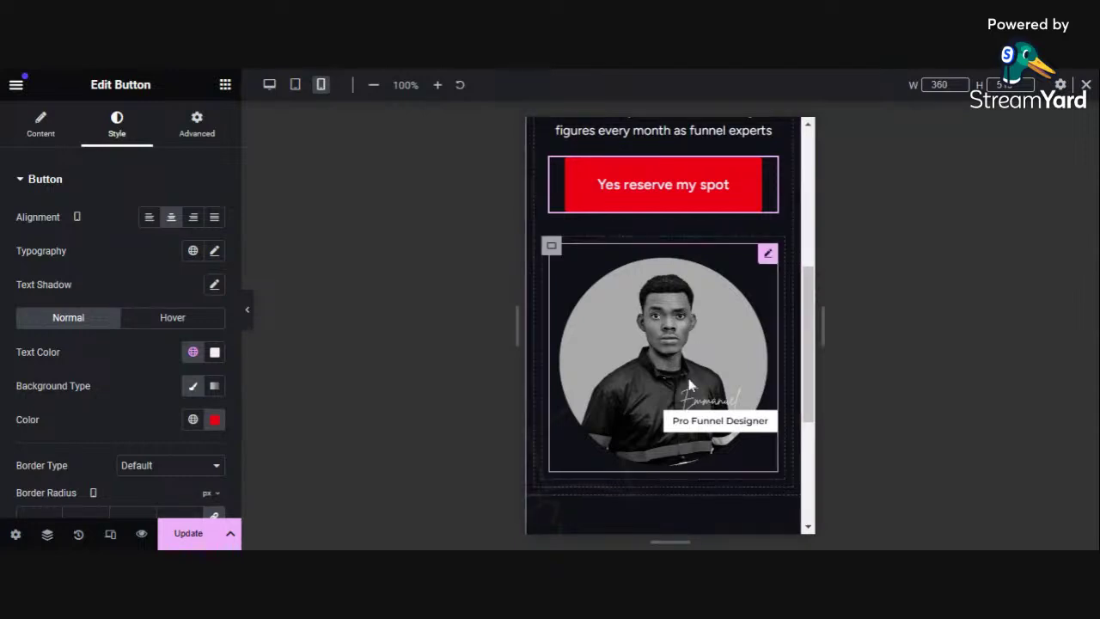
scroll(683, 316, up, 5)
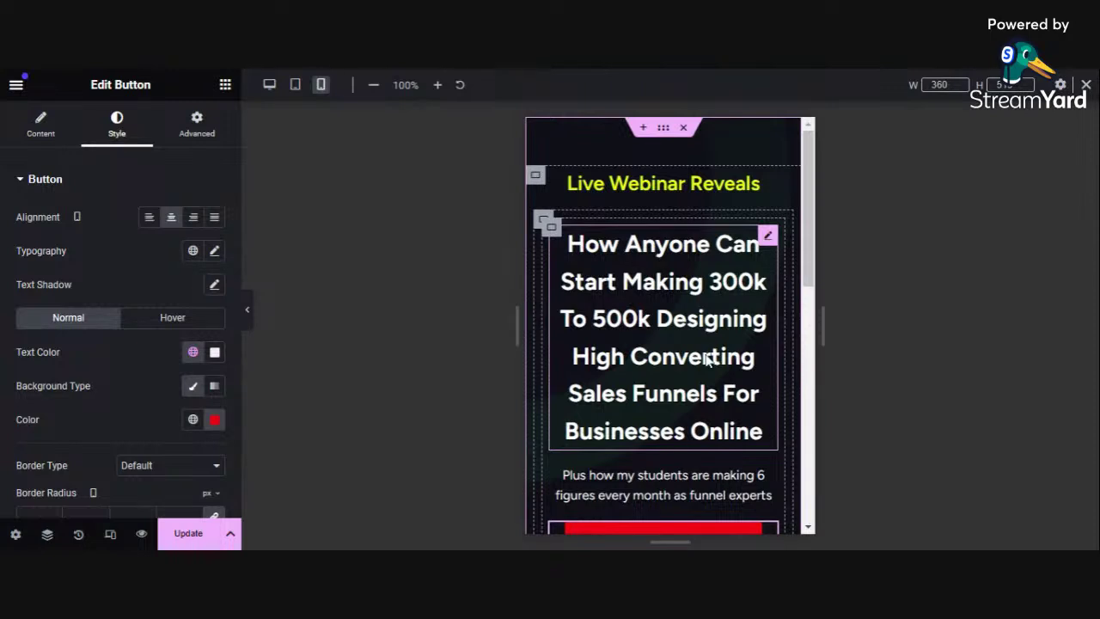
Save the page changes and switch back to the desktop view
click(184, 533)
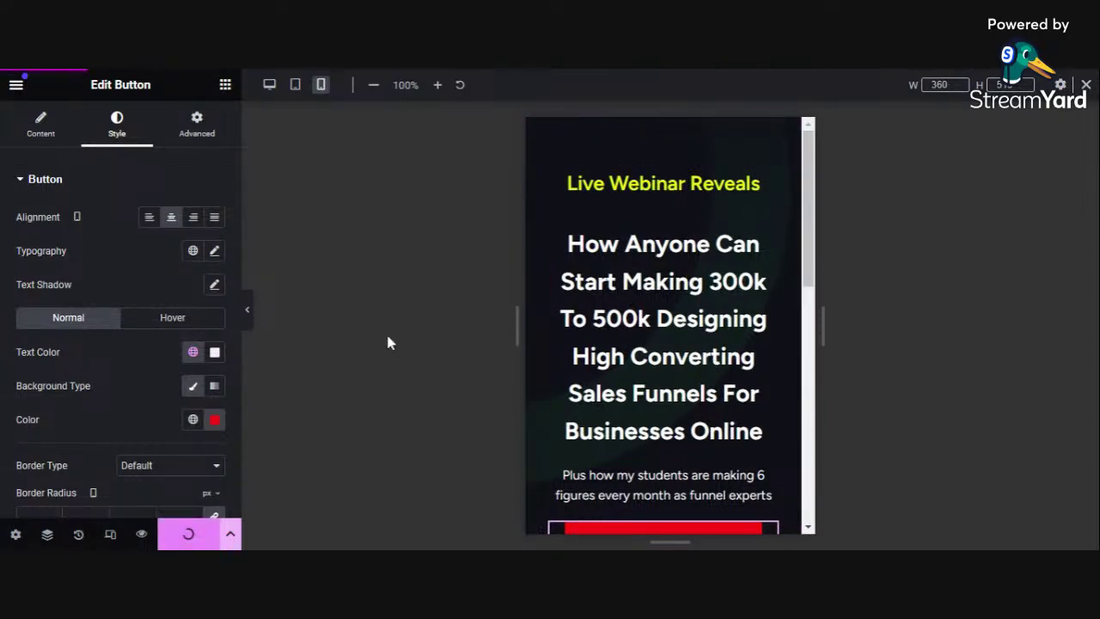
click(270, 86)
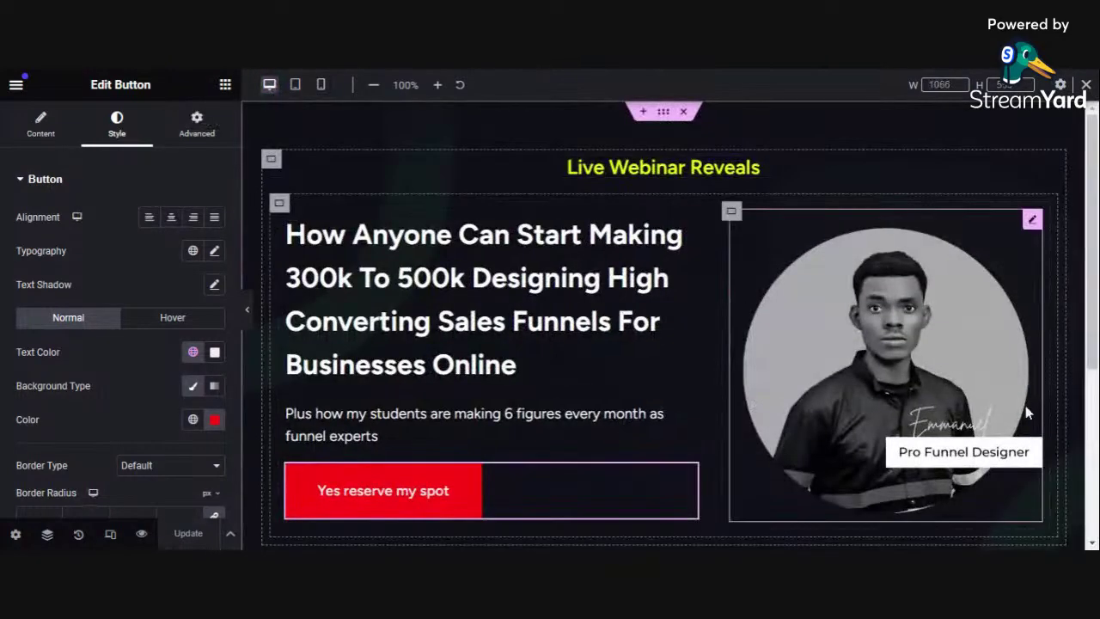
Add a single-column container below the hero section and nest another container inside it
scroll(565, 400, down, 3)
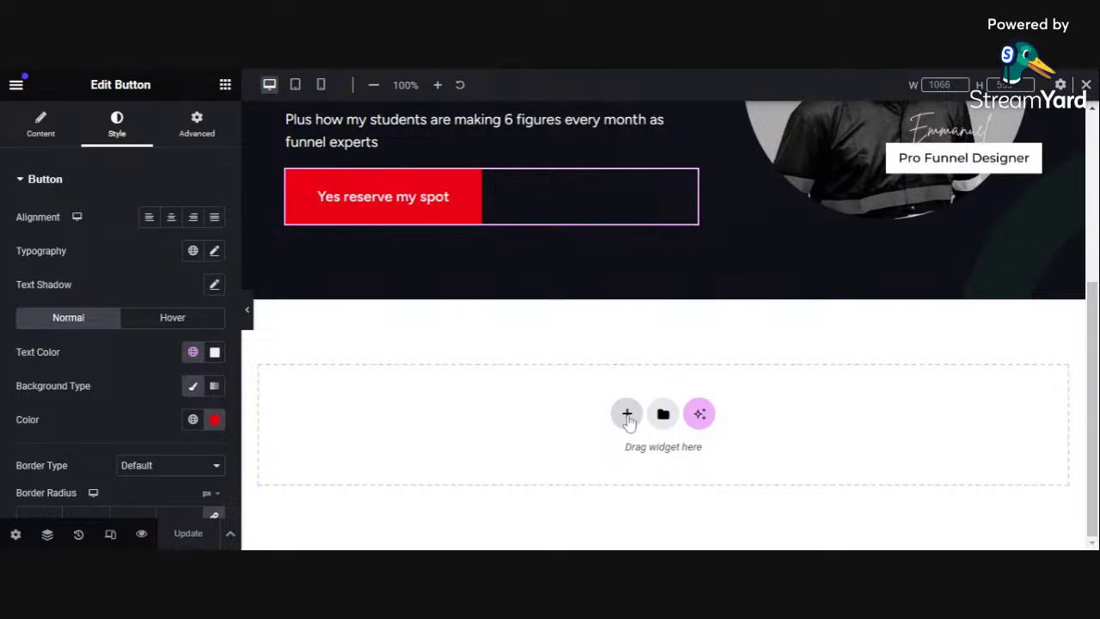
click(627, 415)
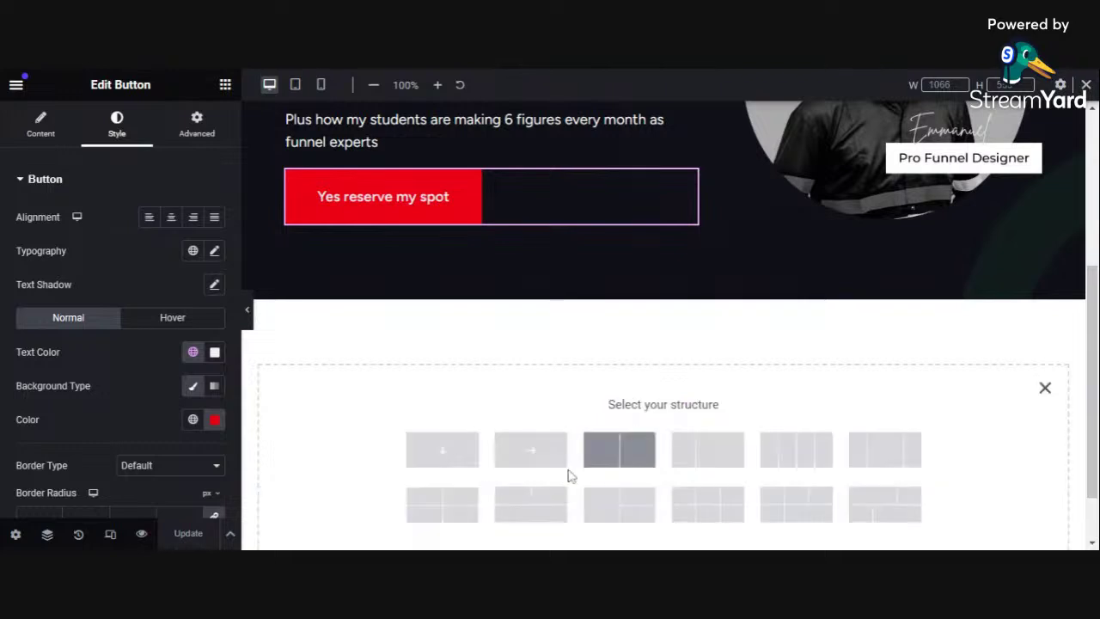
click(443, 450)
click(225, 84)
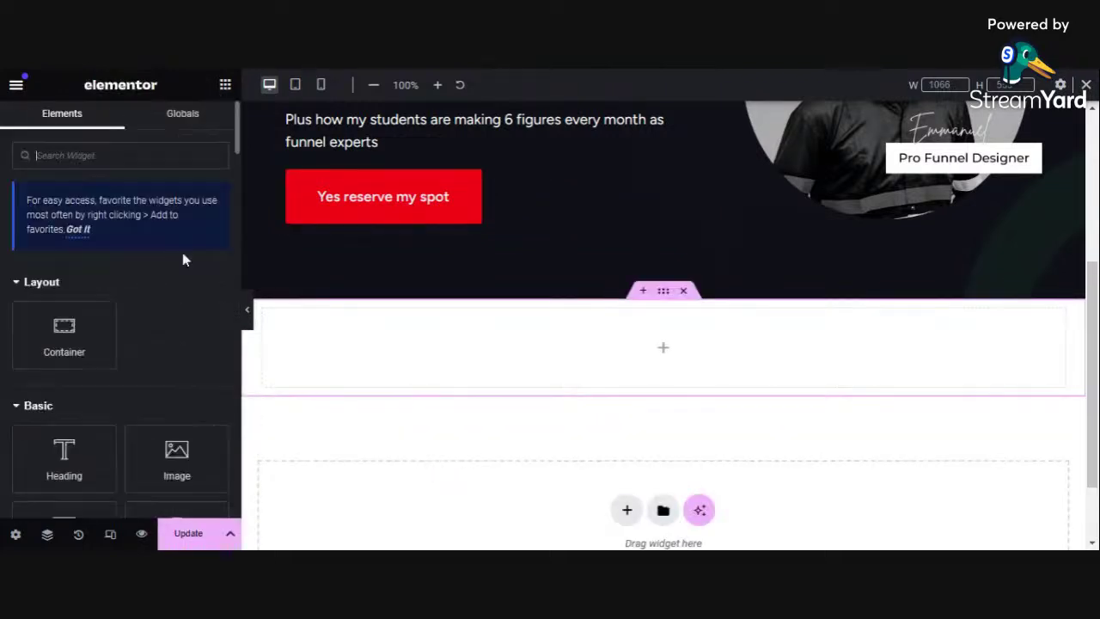
drag(67, 329, 423, 337)
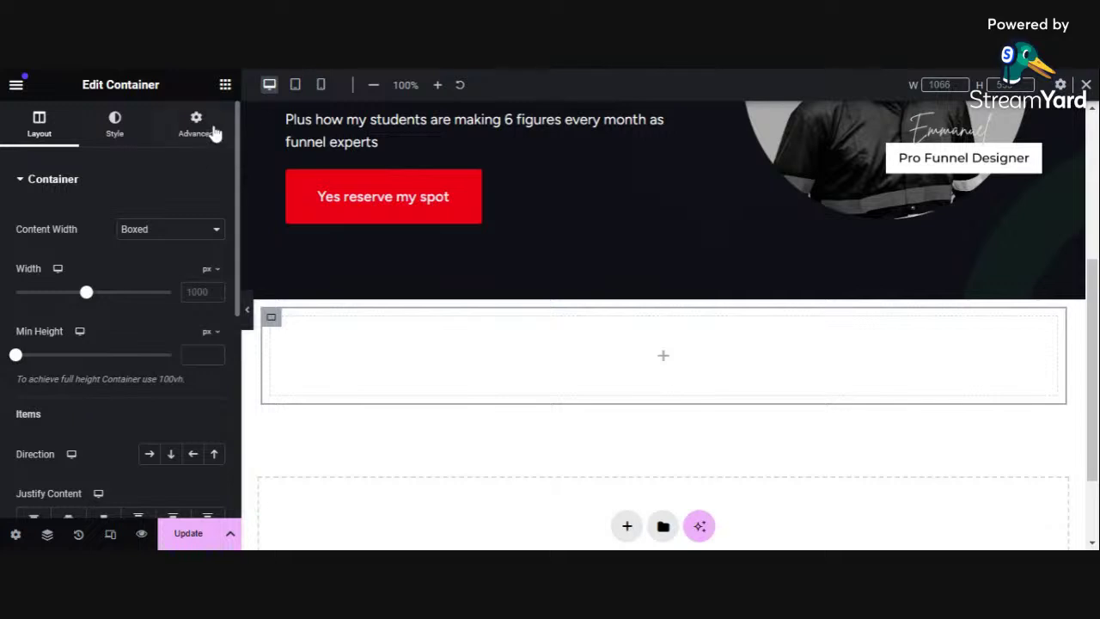
Place a text editor widget in the nested container and replace its placeholder with the presenter's introduction, from "Hi there" to "But i did not get here today"
click(223, 84)
scroll(112, 429, down, 1)
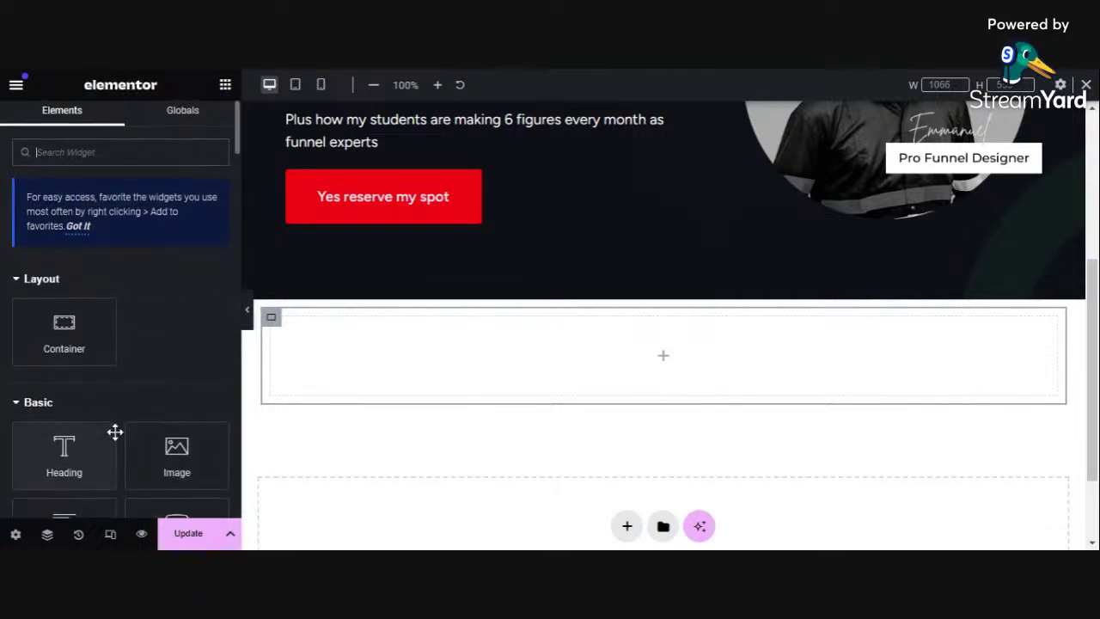
drag(77, 509, 430, 371)
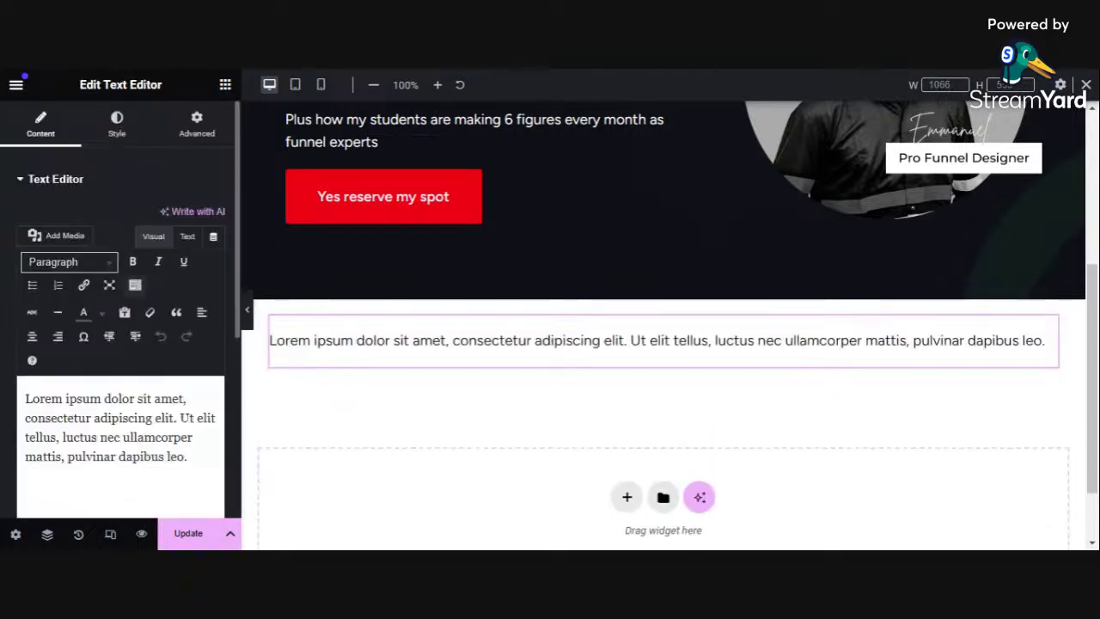
click(188, 236)
key(ctrl+a)
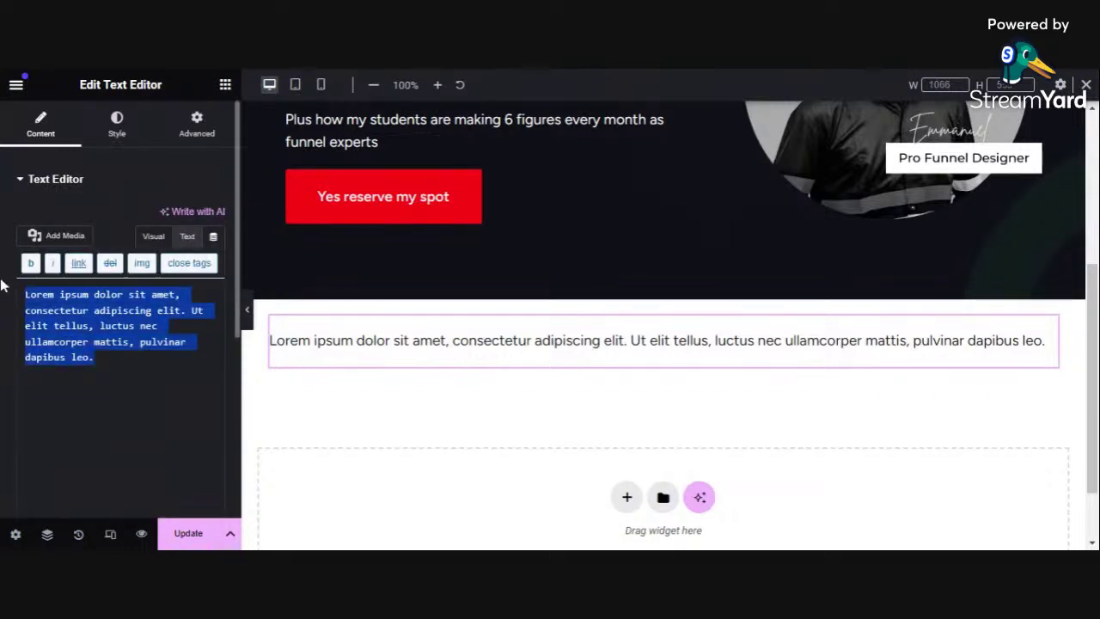
text(Hi there  My name is Emmanuel Ukairo  I have been actively building funnels for businesses for 3 years now  I have designed funnels that have done $10000 in 3 months N100 million naira in 40 days, And so much more.  I have worked with top industry experts like Ronald Nzimora, Joshua Mba, Franklin Emmanuel, Damola Oyekunle etc.  But i did not get here today)
Format the introduction text as separate paragraphs using the visual editor
click(153, 158)
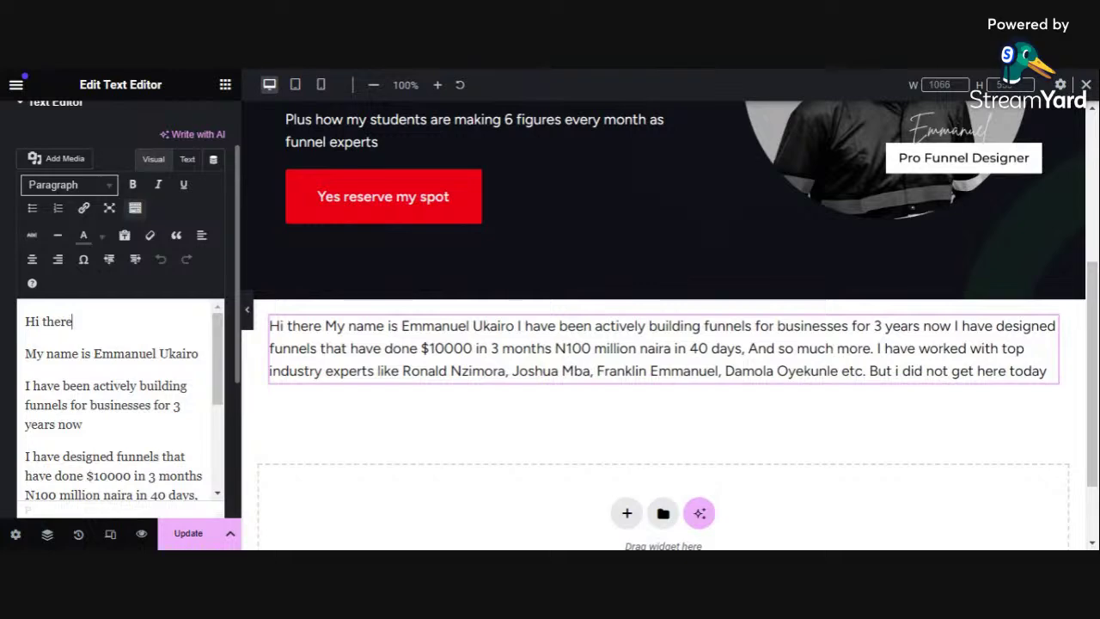
key(Return)
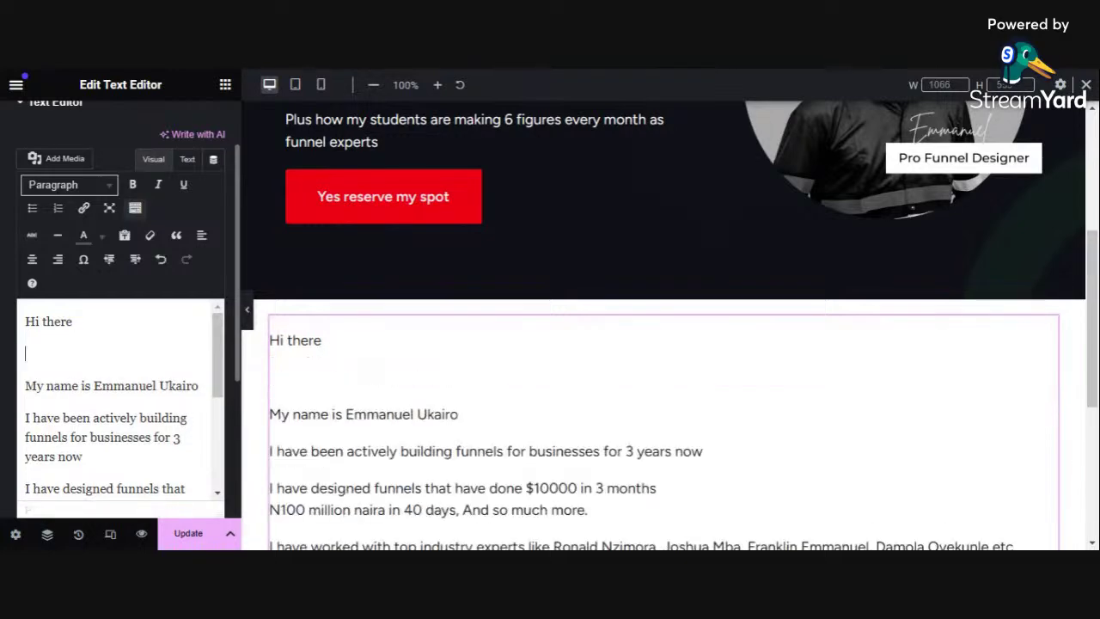
key(BackSpace)
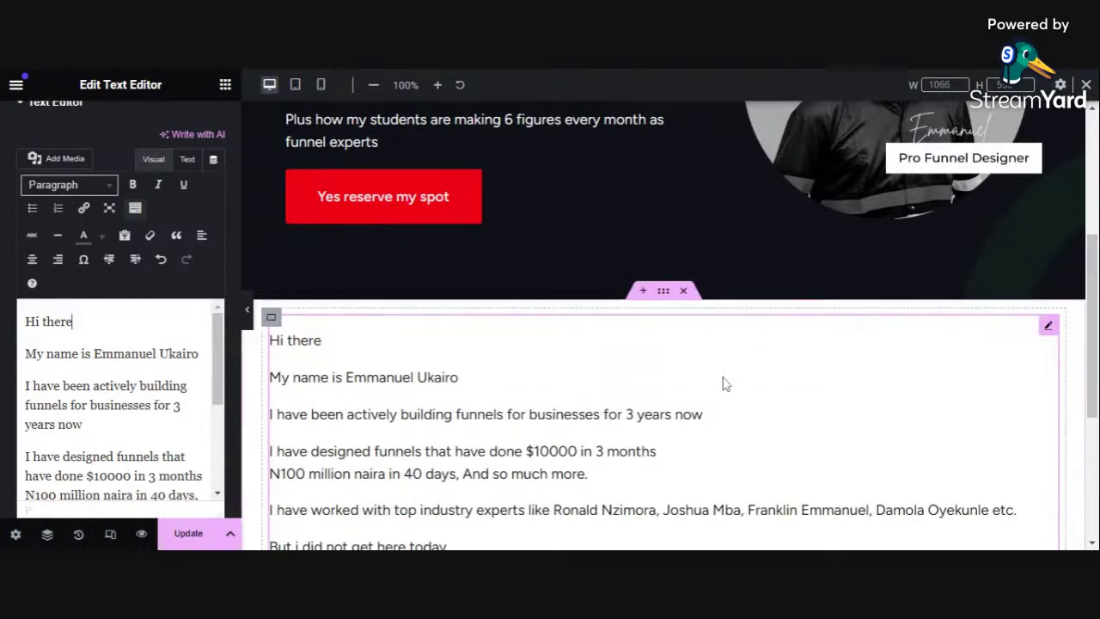
Preview the hero section and the introduction text at full width without the editing panel
scroll(724, 381, down, 4)
scroll(719, 389, up, 5)
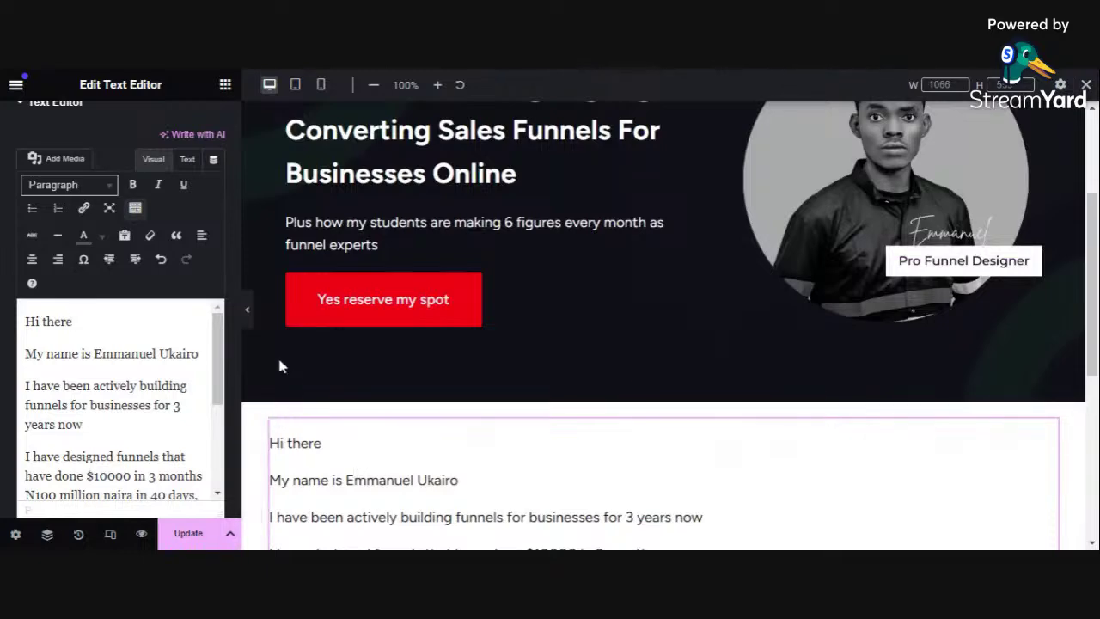
click(248, 312)
scroll(667, 378, down, 2)
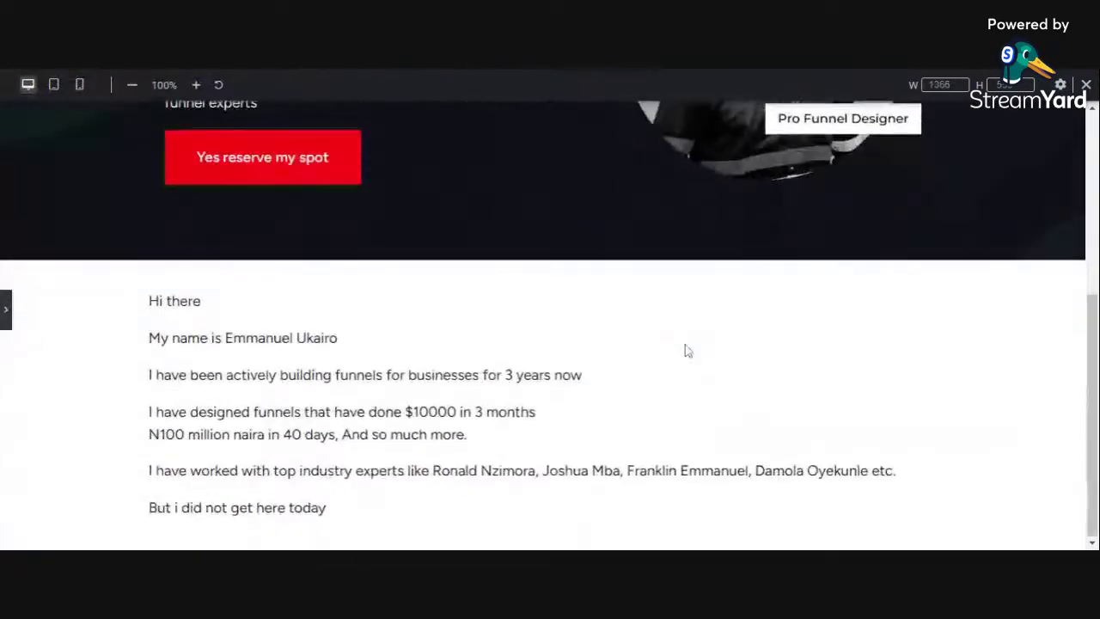
scroll(663, 408, up, 4)
scroll(663, 410, down, 4)
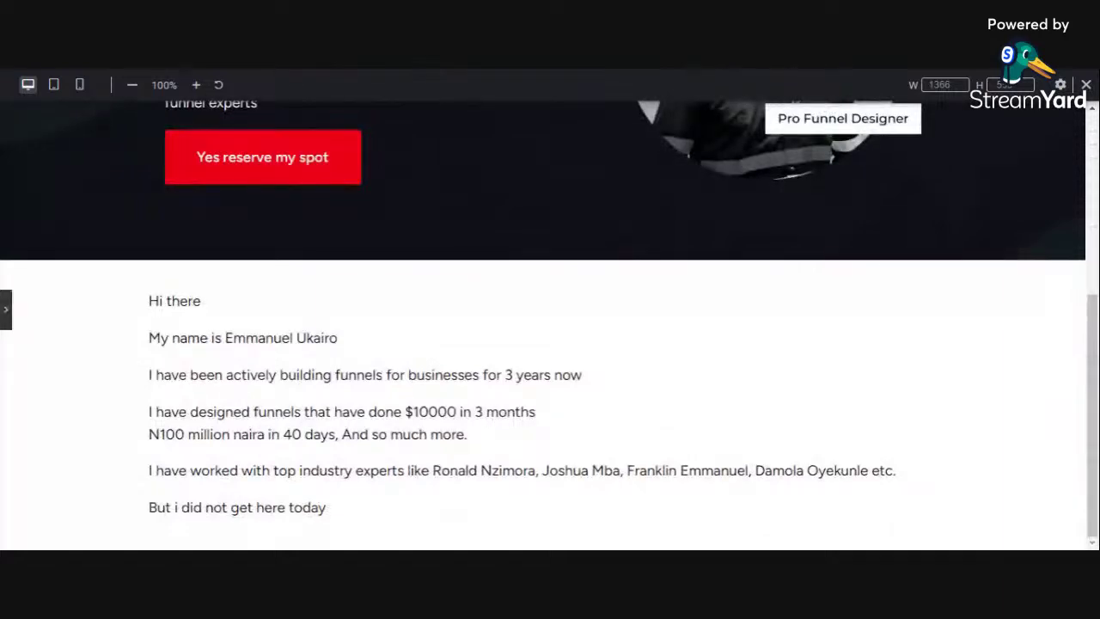
click(6, 310)
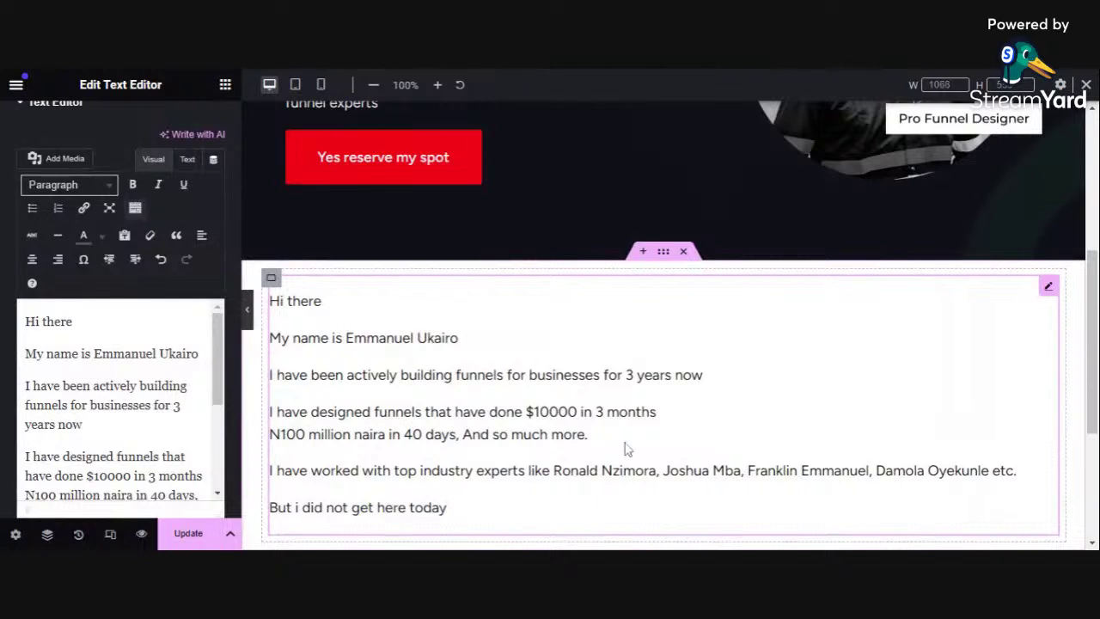
Add a heading below the introduction text reading "I have had my fair share of the trenches"
scroll(563, 400, down, 3)
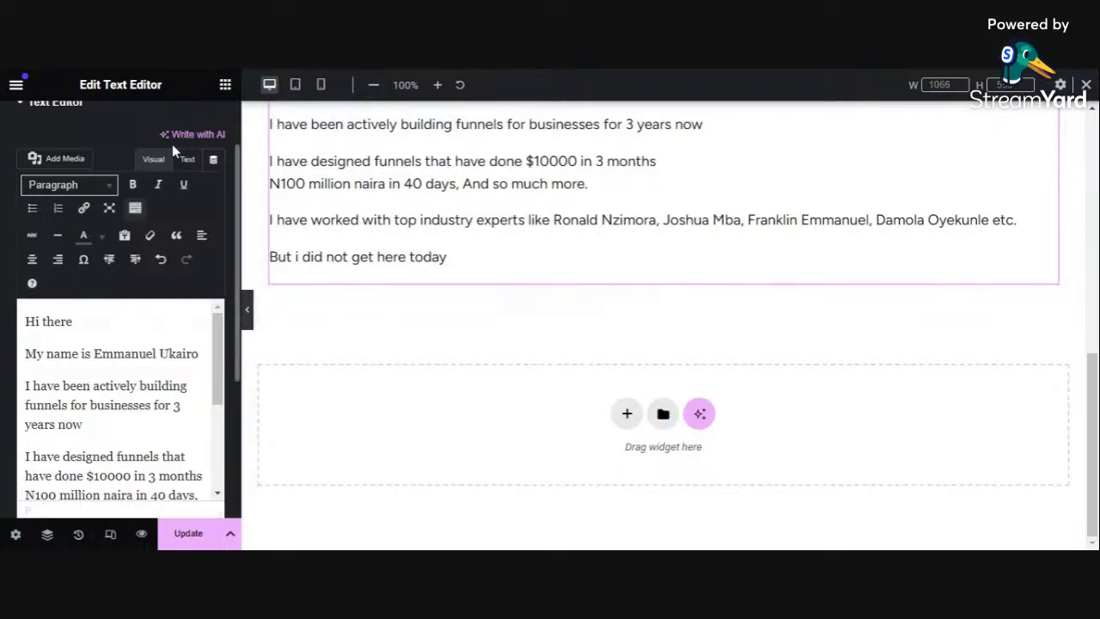
click(224, 85)
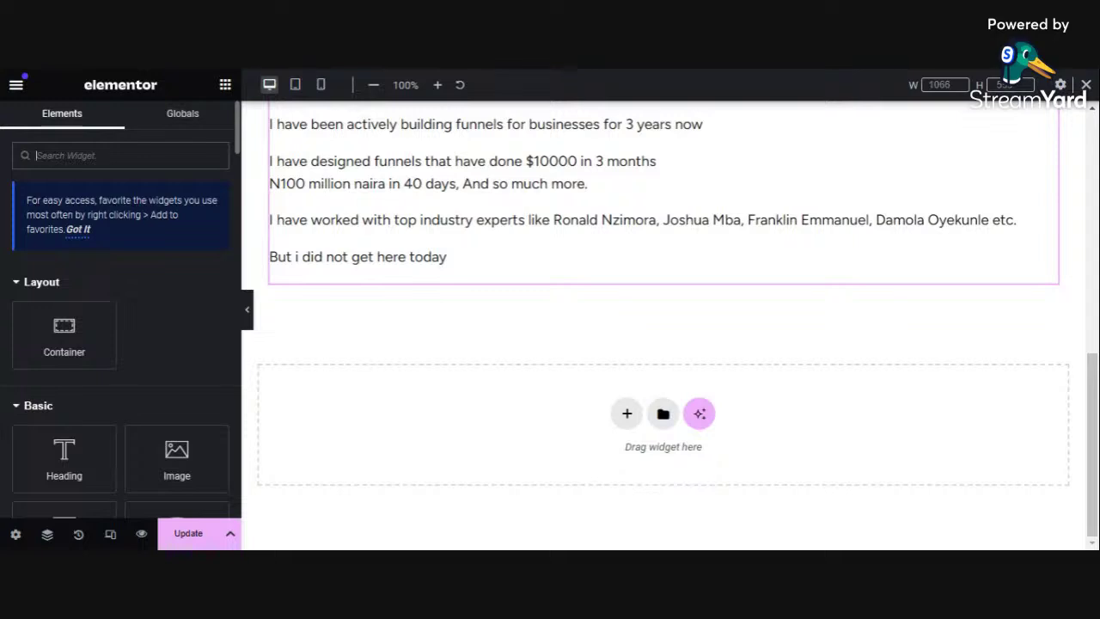
click(77, 470)
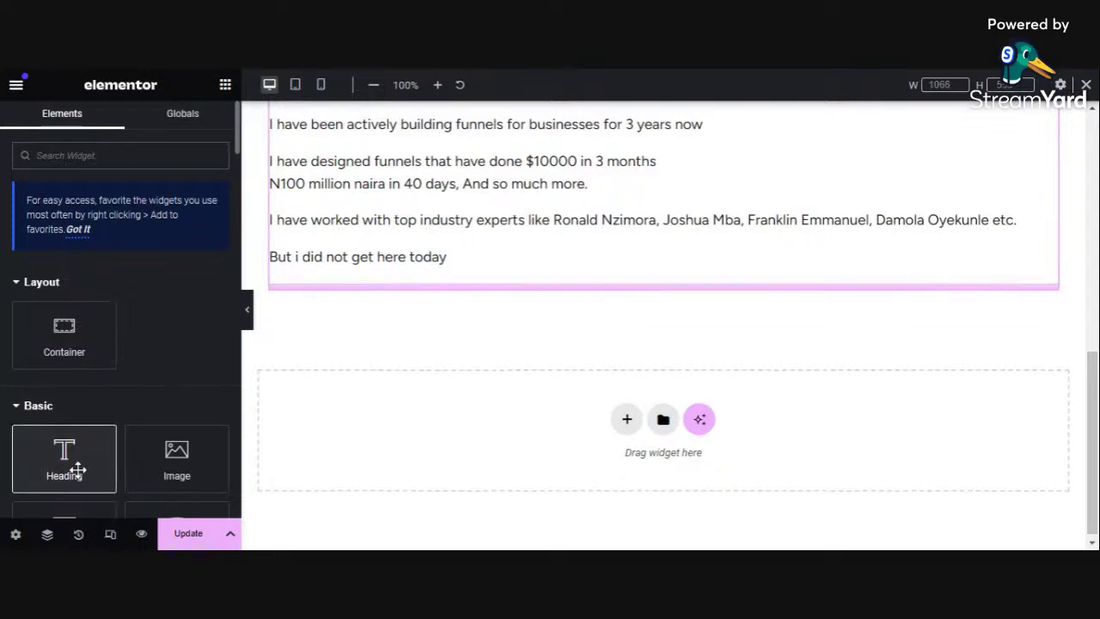
drag(78, 470, 413, 320)
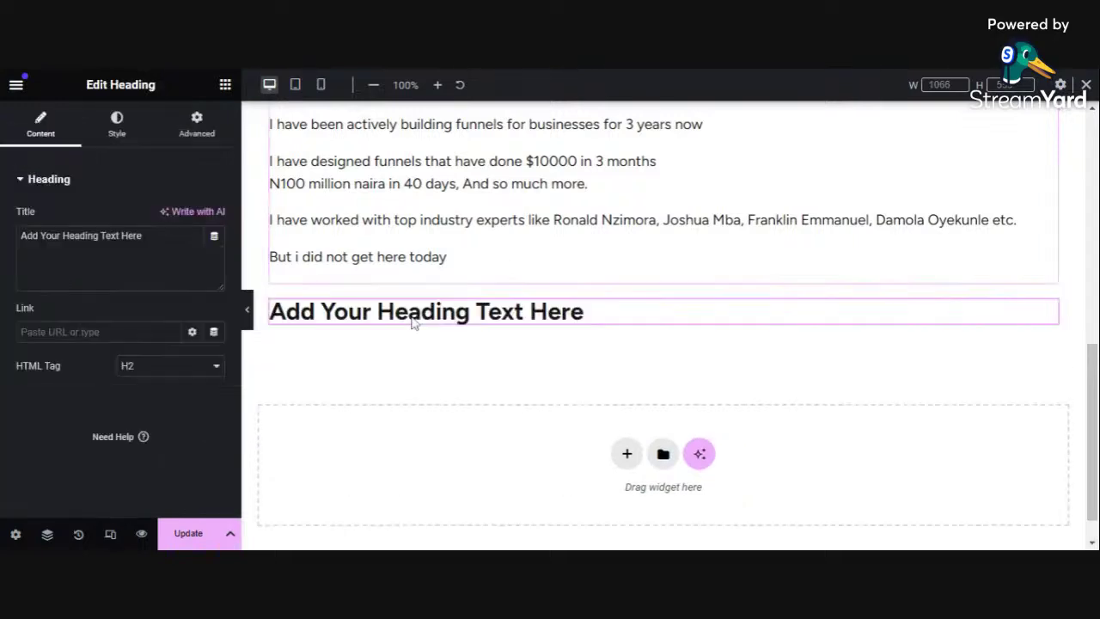
triple_click(101, 235)
text(I have had my fair share of the trenches)
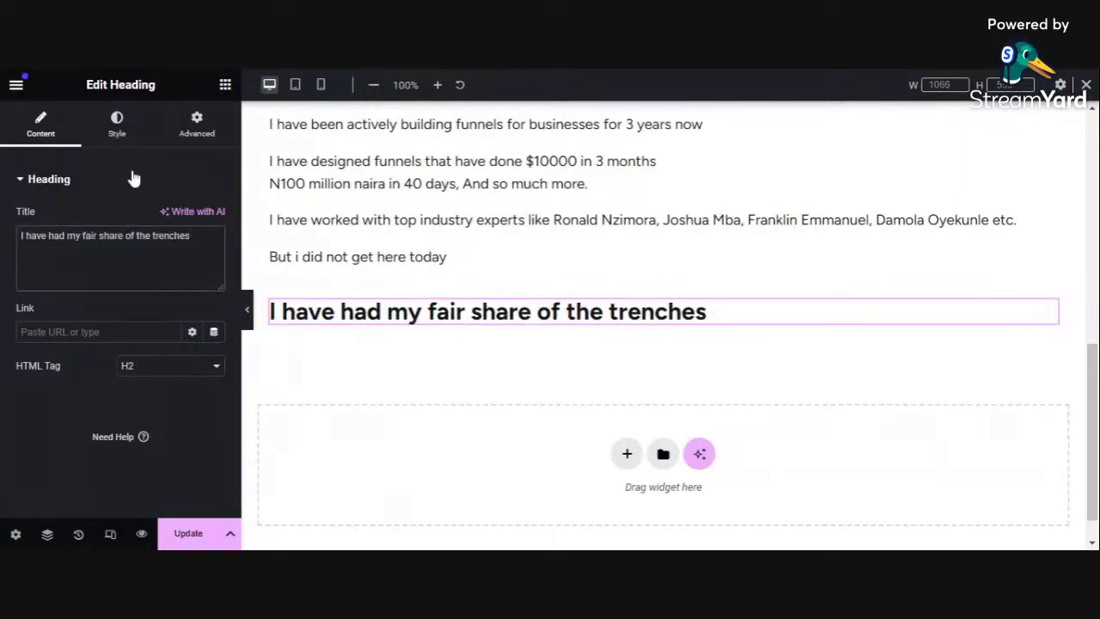
Center the trenches heading and set its text size to 45 px
click(117, 124)
click(171, 217)
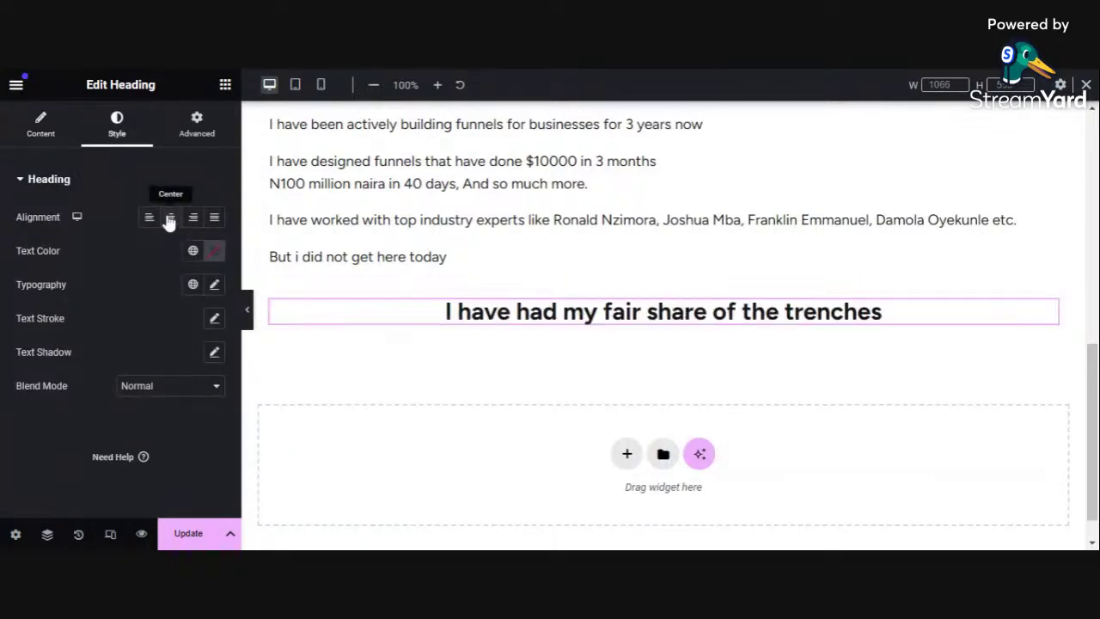
click(214, 285)
drag(28, 411, 56, 412)
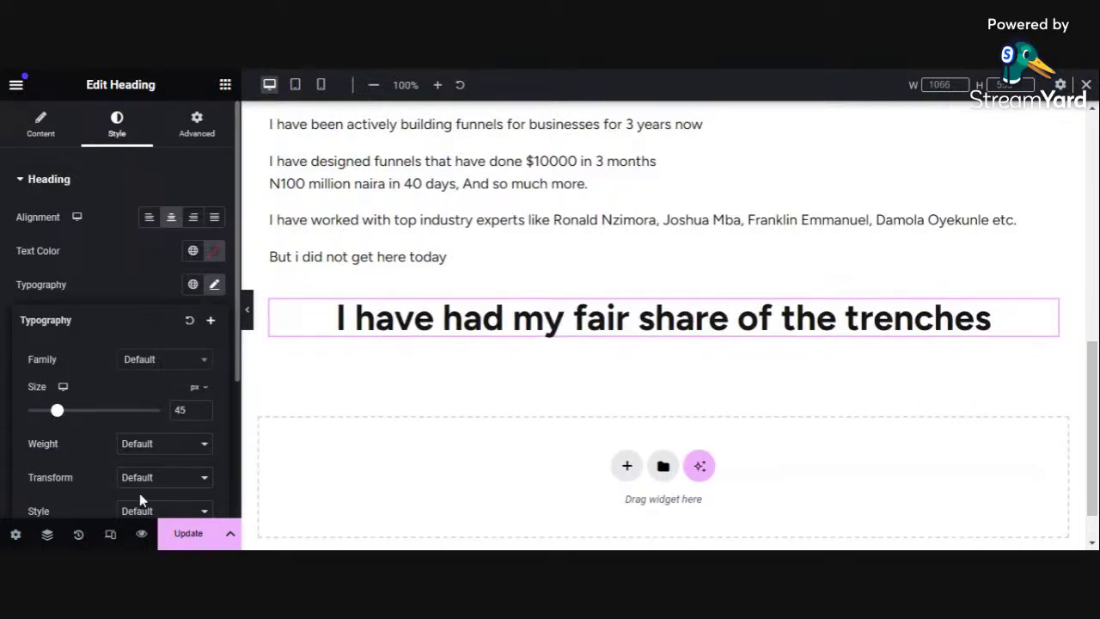
Set the trenches heading's text transform to Capitalize and its weight to 800 (Extra Bold)
click(168, 477)
click(162, 456)
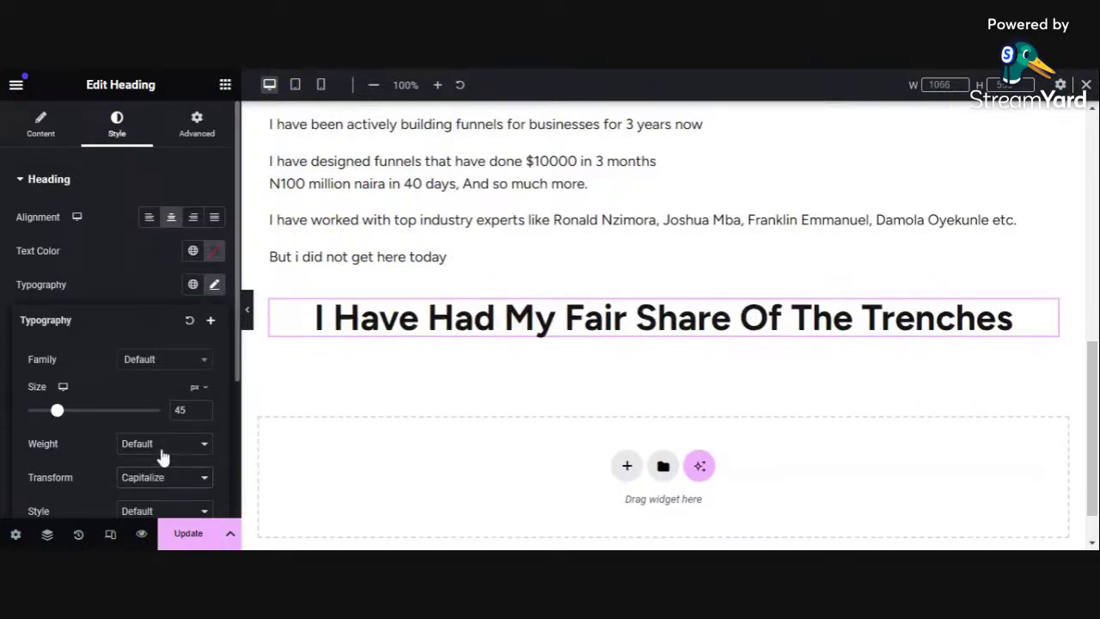
click(169, 365)
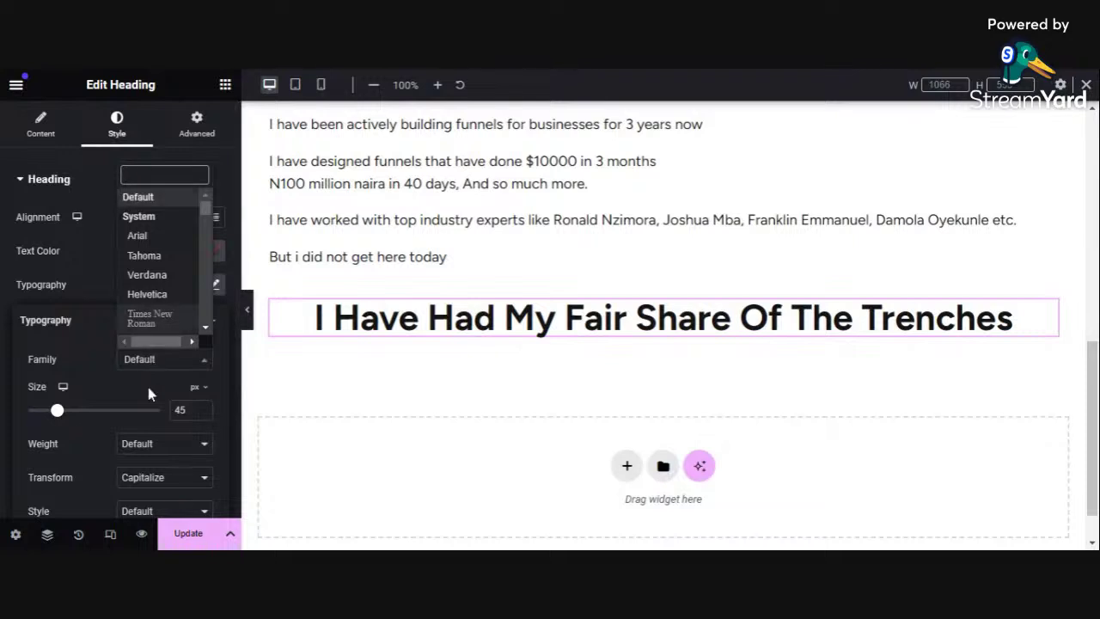
click(163, 454)
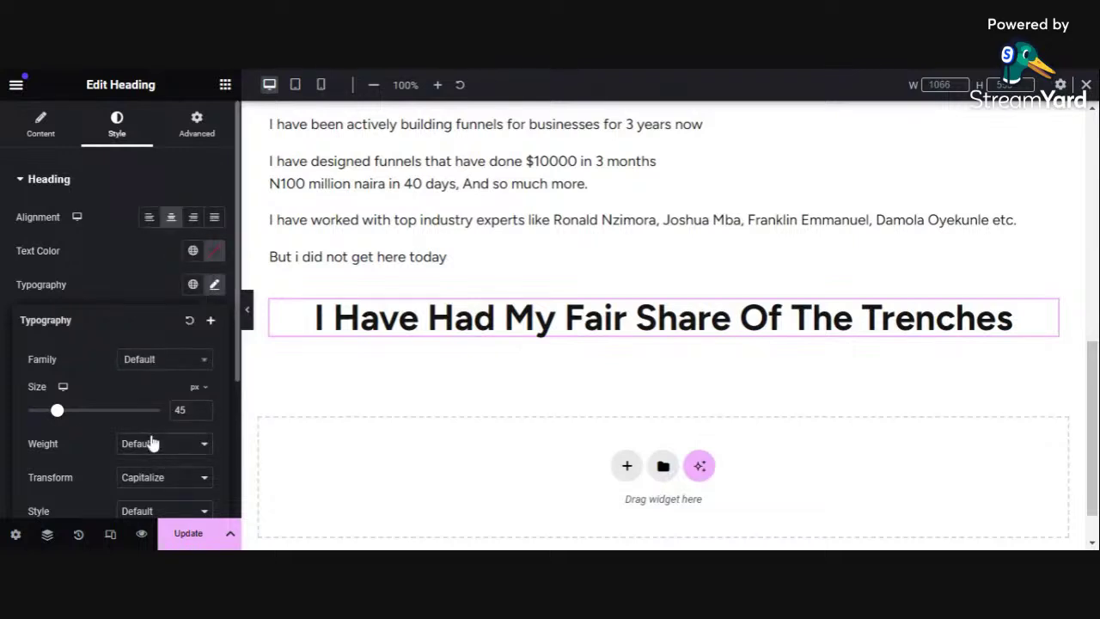
click(153, 438)
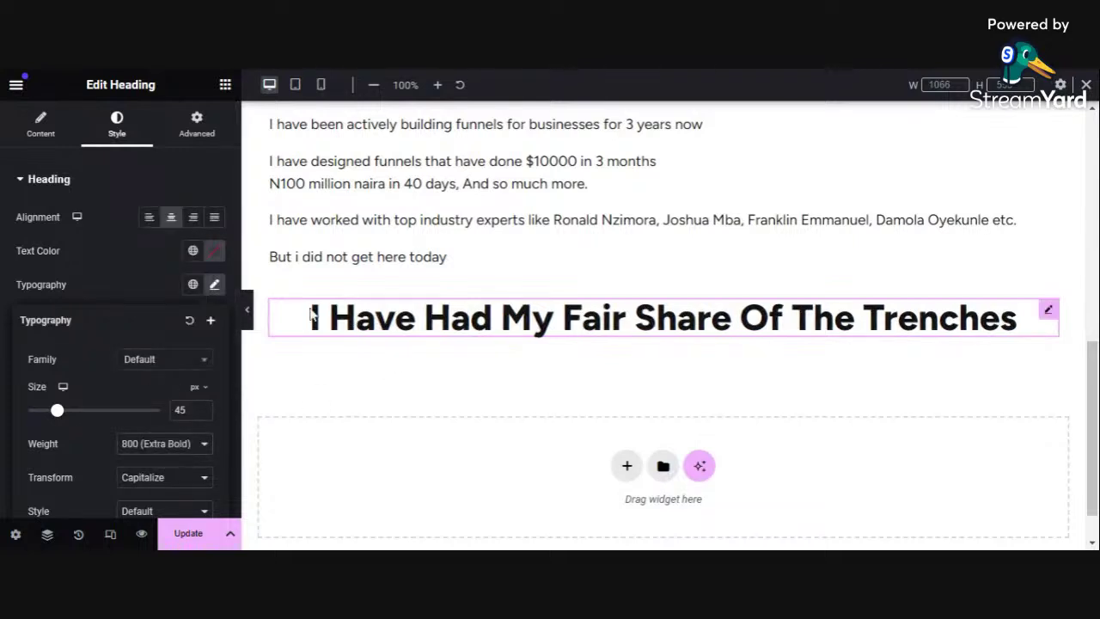
Review the page from the hero section to the trenches heading, both at full width and in the editor
scroll(255, 329, up, 2)
click(249, 318)
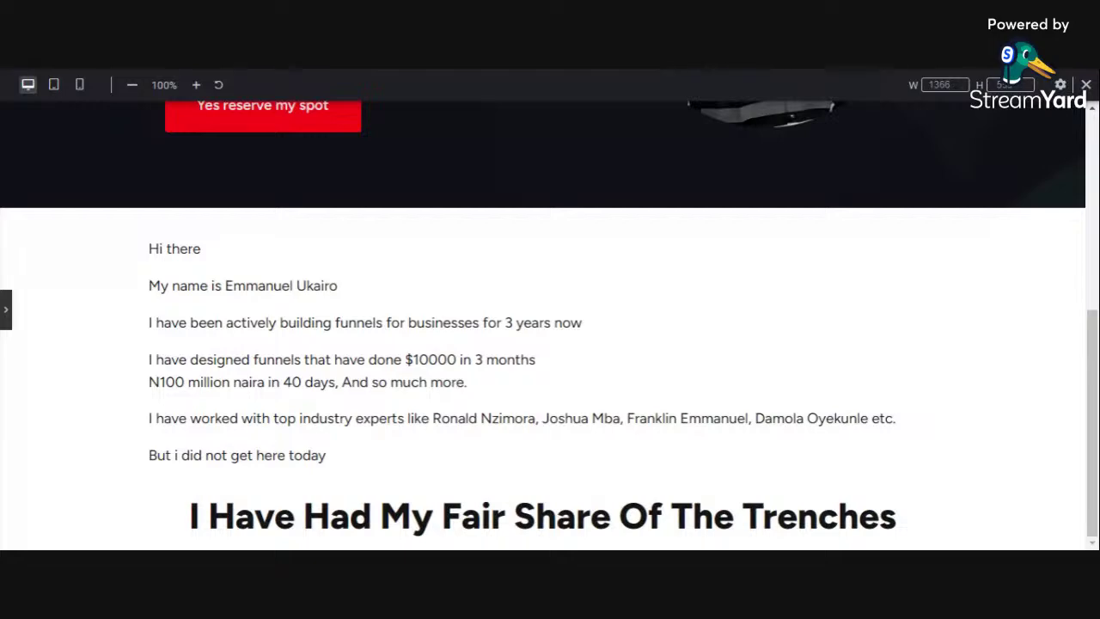
scroll(599, 418, up, 5)
scroll(447, 387, down, 5)
scroll(365, 343, up, 5)
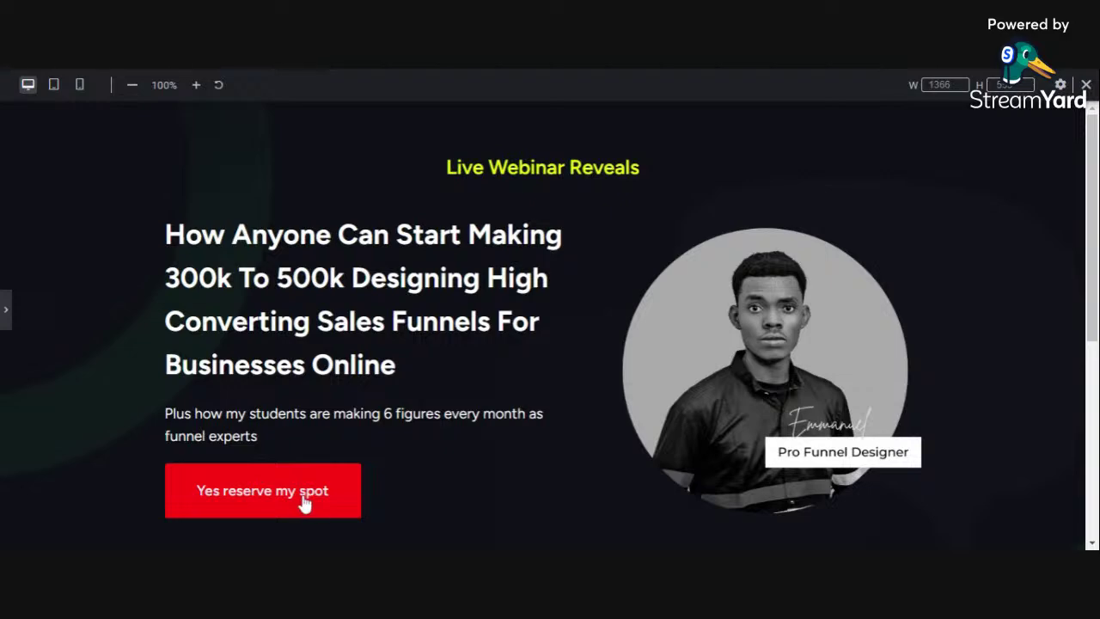
click(7, 312)
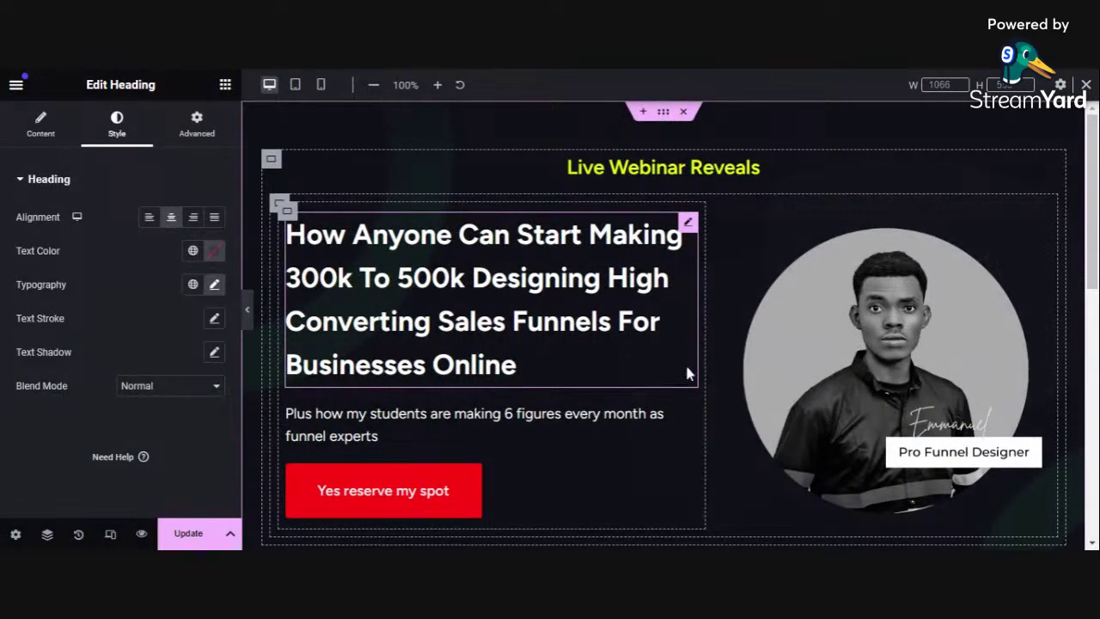
scroll(636, 361, down, 5)
scroll(731, 357, down, 3)
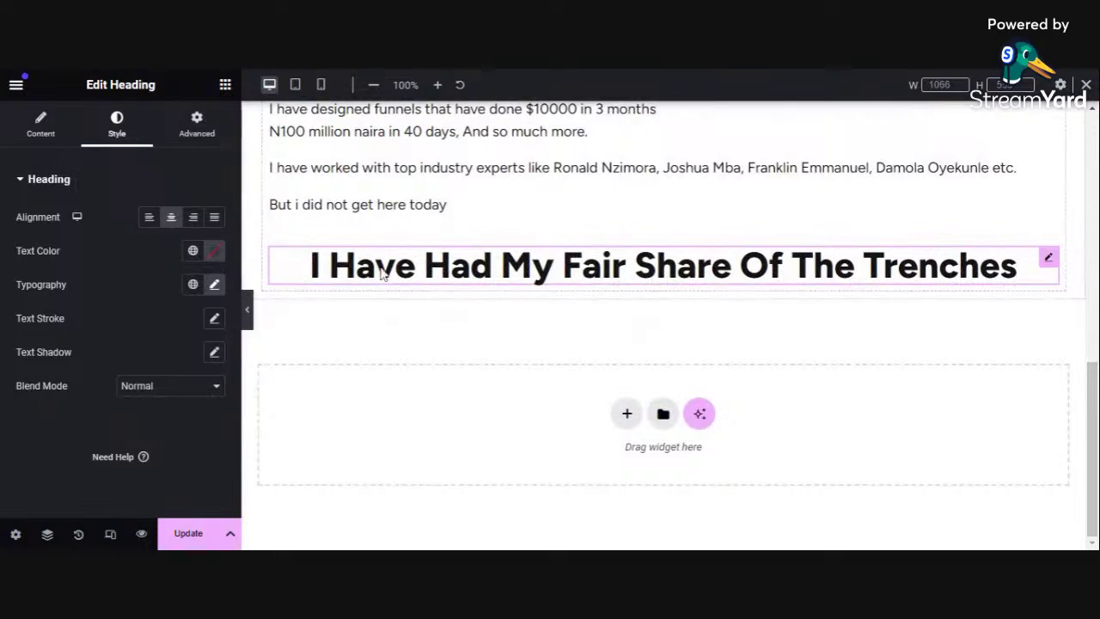
scroll(773, 251, up, 5)
scroll(765, 256, down, 5)
scroll(666, 275, up, 5)
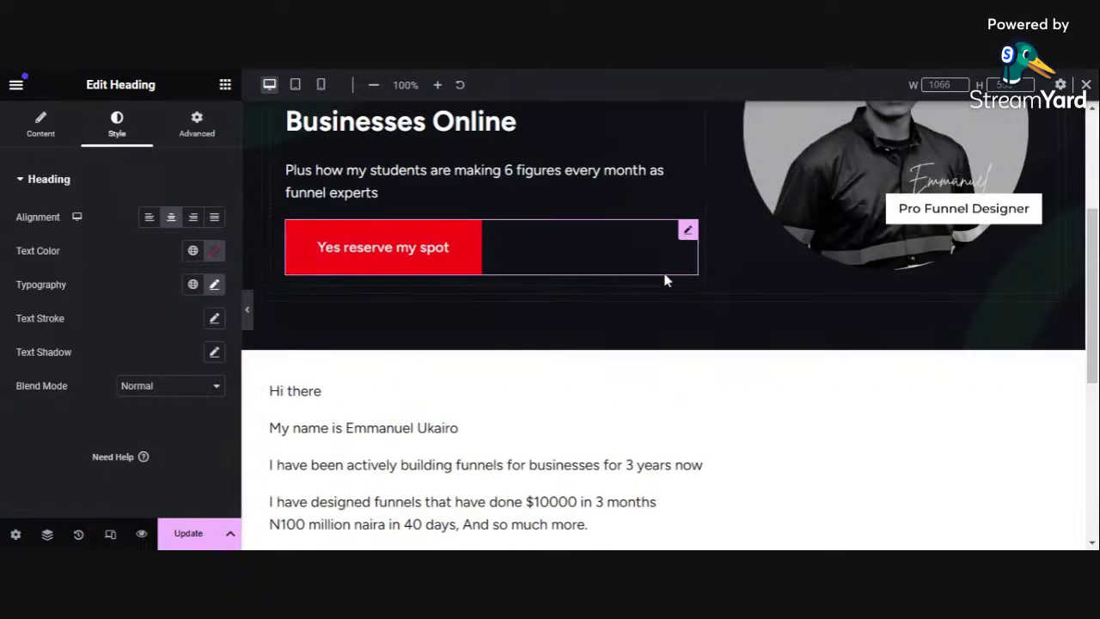
scroll(666, 279, down, 5)
Save the page with the new introduction section and look over its desktop layout
click(188, 533)
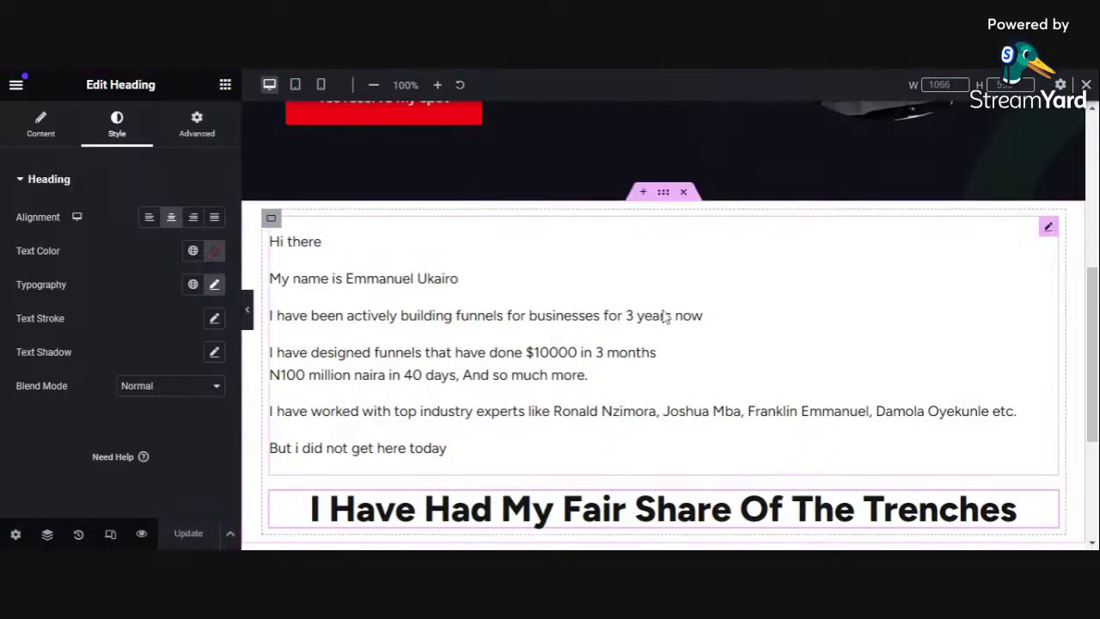
scroll(649, 366, down, 1)
scroll(645, 367, up, 4)
scroll(637, 346, down, 4)
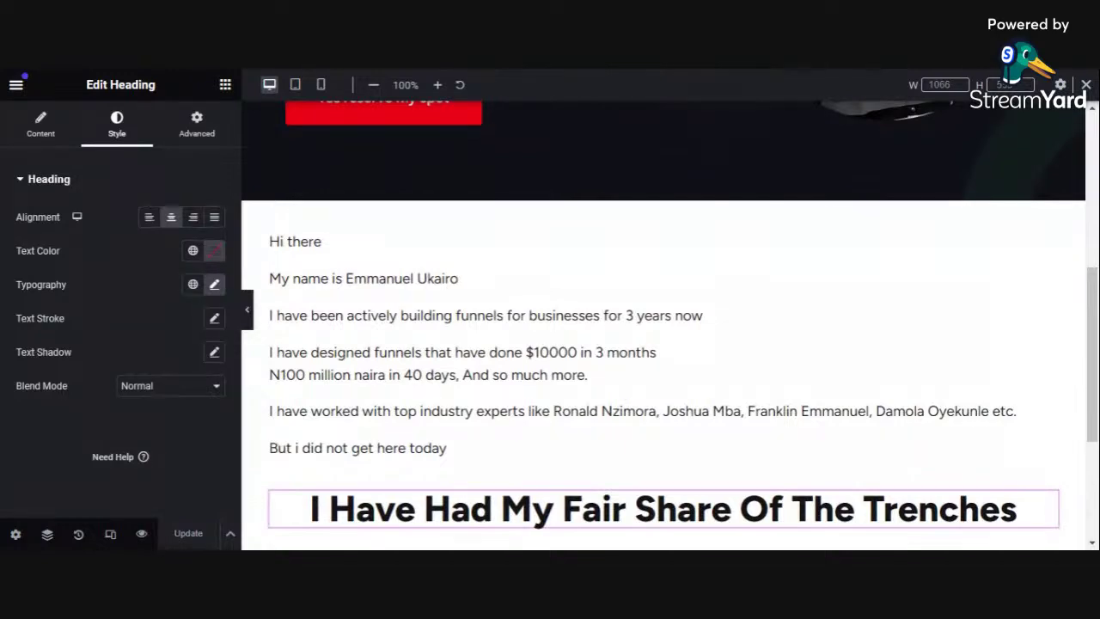
scroll(504, 290, up, 4)
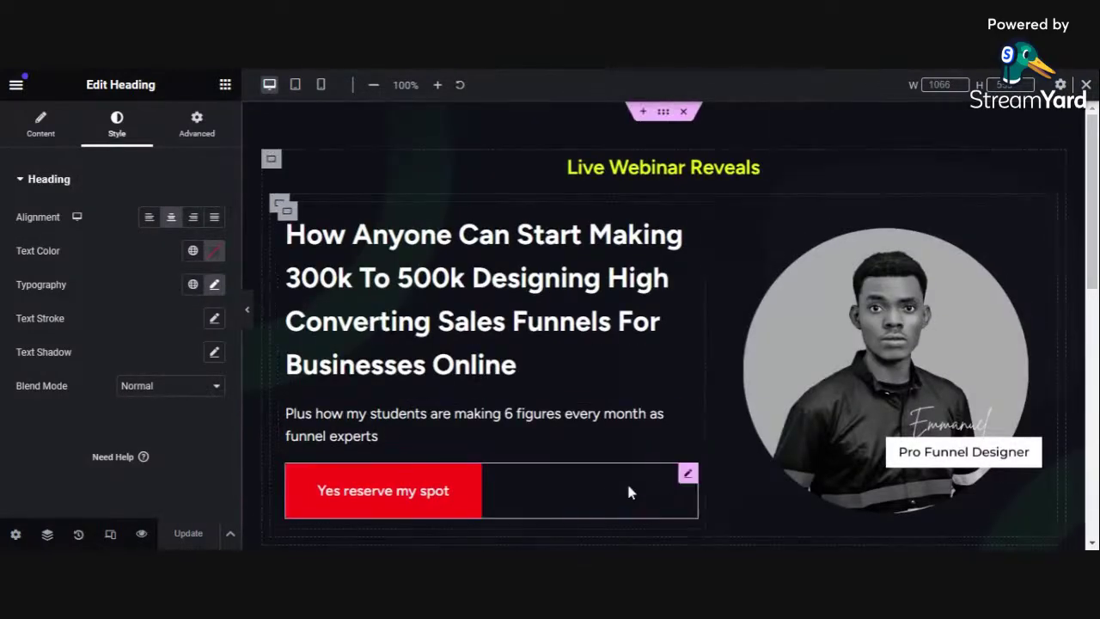
Open the link setting of the "Yes reserve my spot" button in the hero section
click(588, 478)
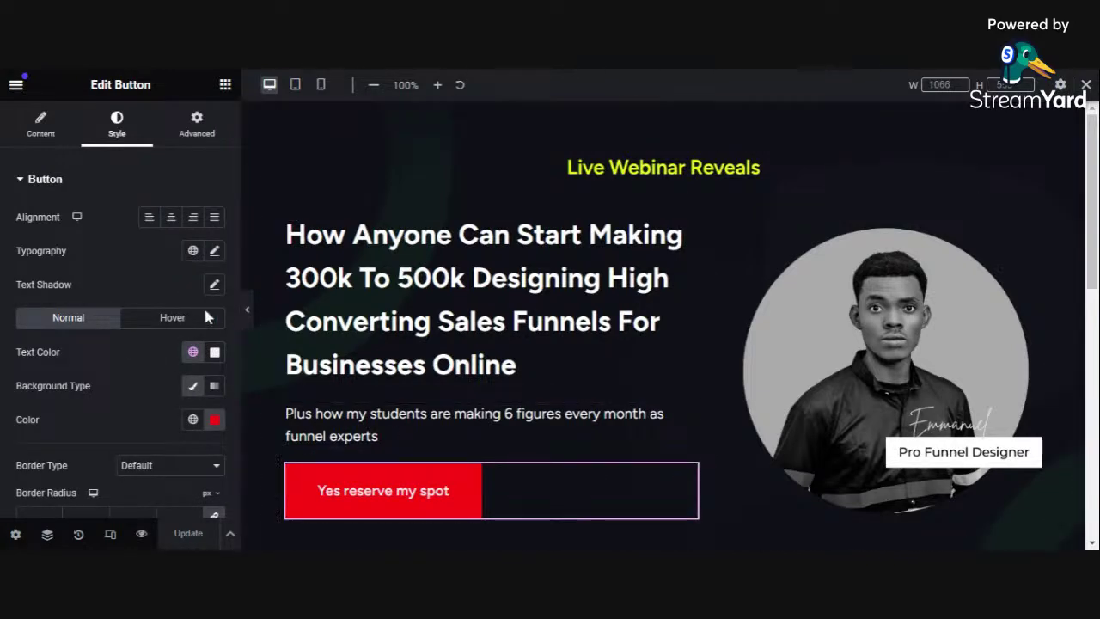
click(40, 123)
drag(43, 302, 3, 313)
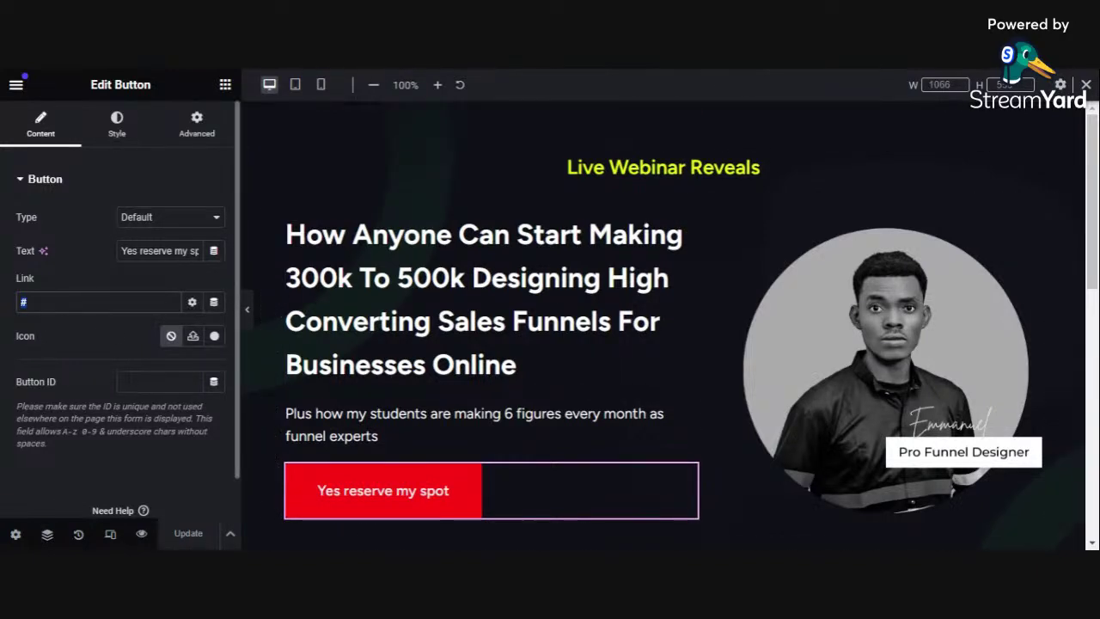
click(27, 303)
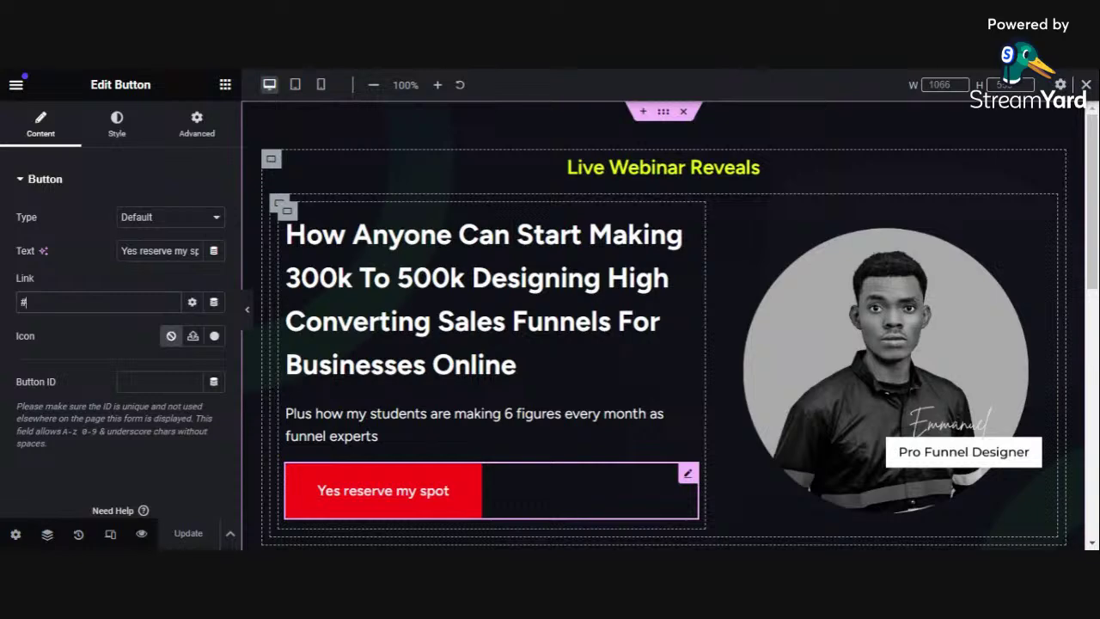
Review the page from the hero section down to the introduction text and trenches heading
scroll(668, 369, down, 15)
scroll(673, 384, up, 15)
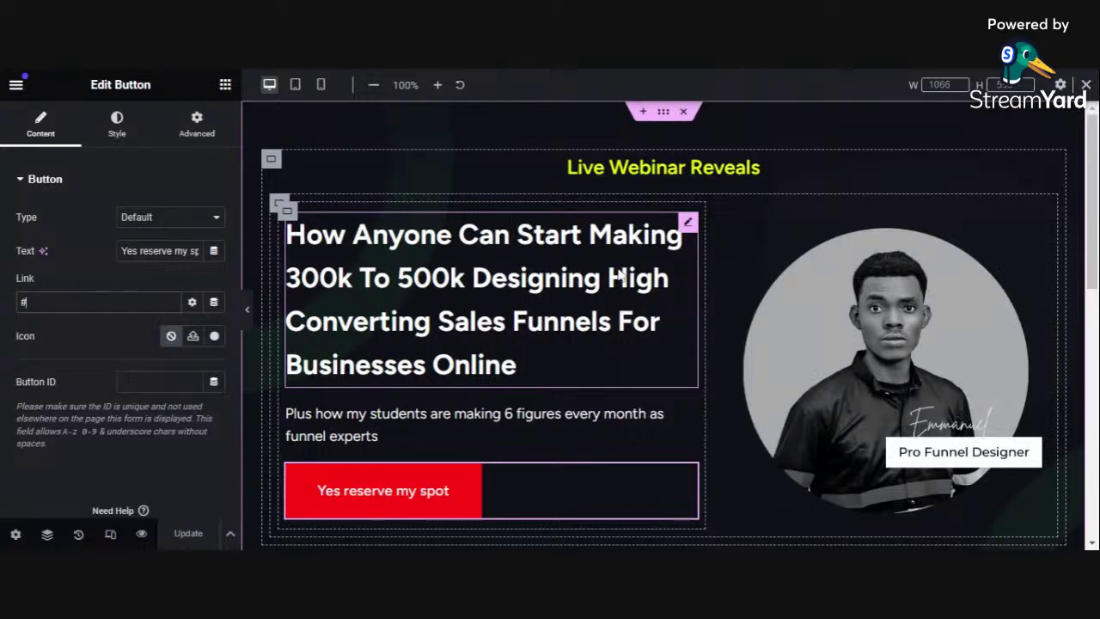
scroll(592, 289, down, 5)
scroll(590, 319, up, 5)
scroll(666, 294, down, 5)
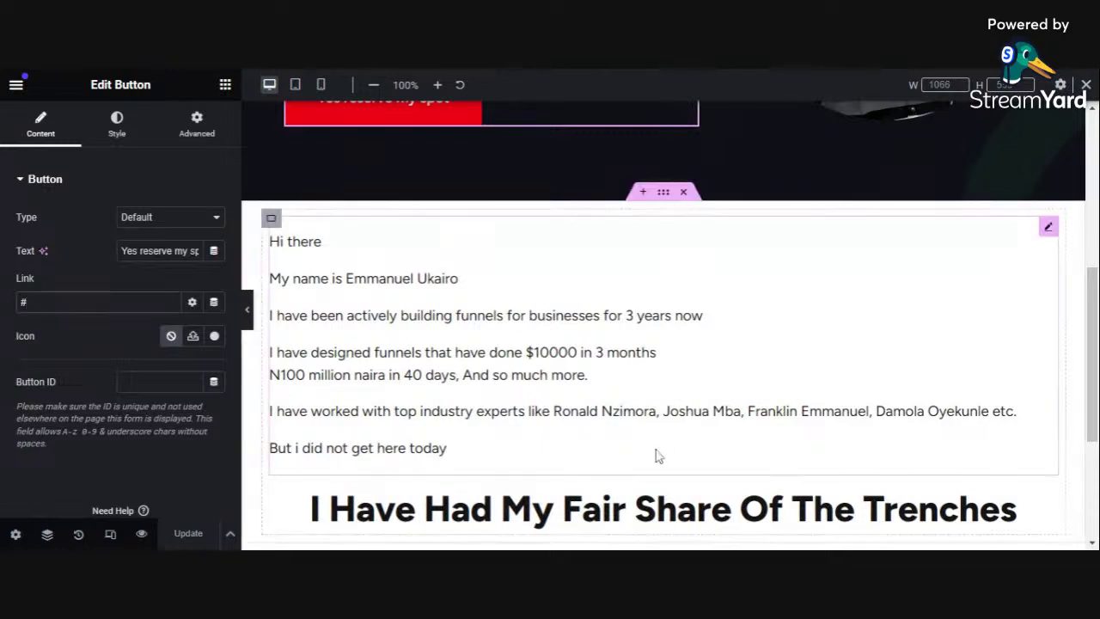
scroll(662, 442, up, 5)
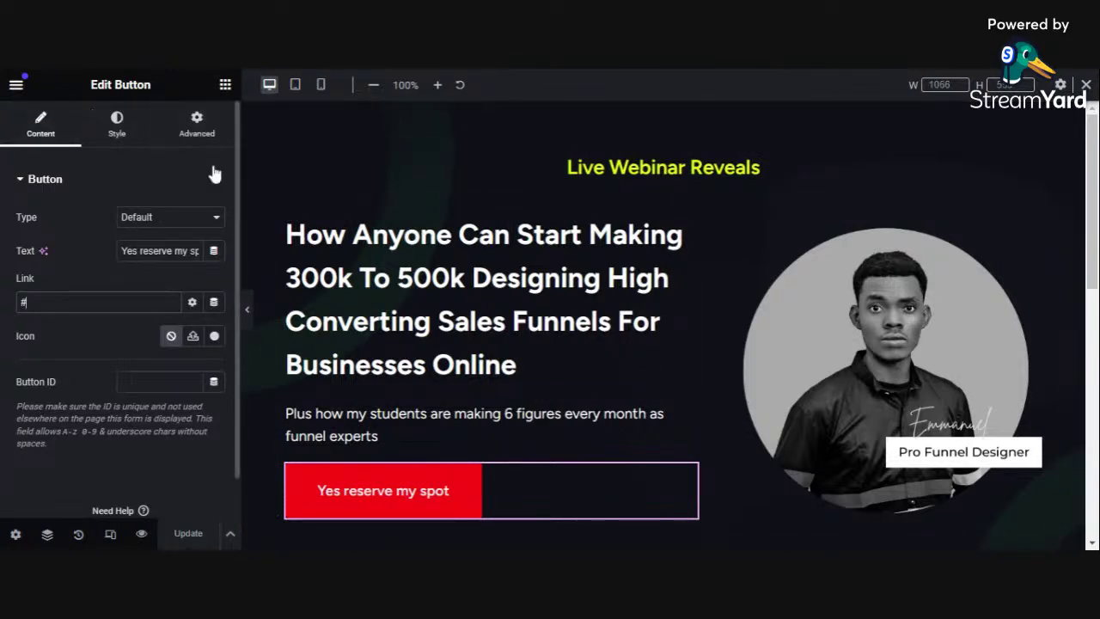
scroll(590, 321, down, 5)
scroll(625, 348, up, 5)
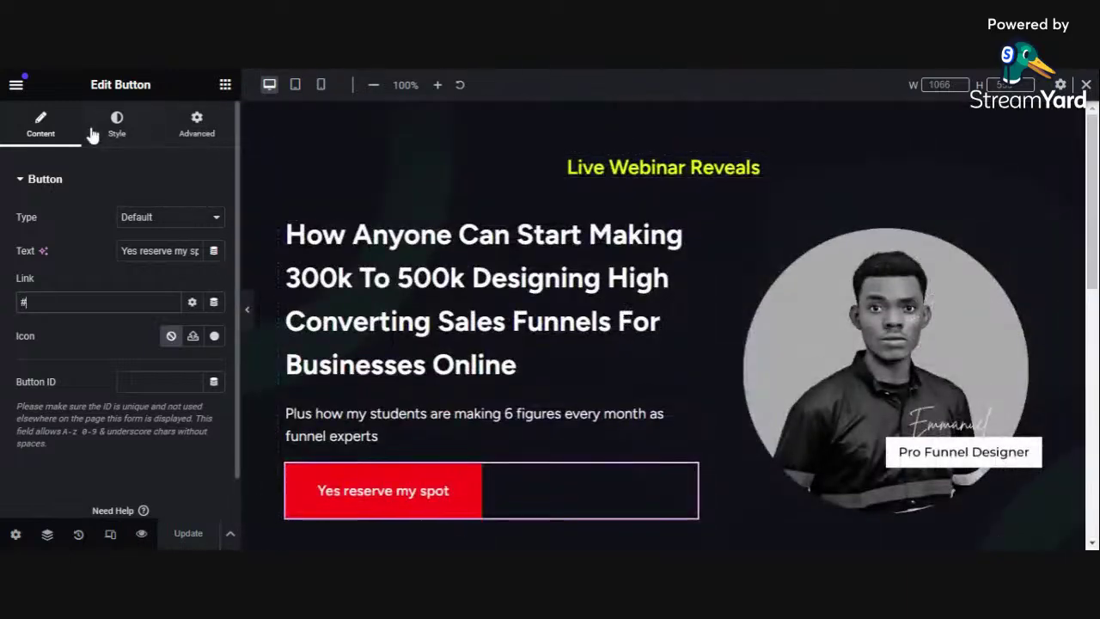
Exit the Elementor editor to the WordPress list of all pages and look through the existing pages
click(14, 86)
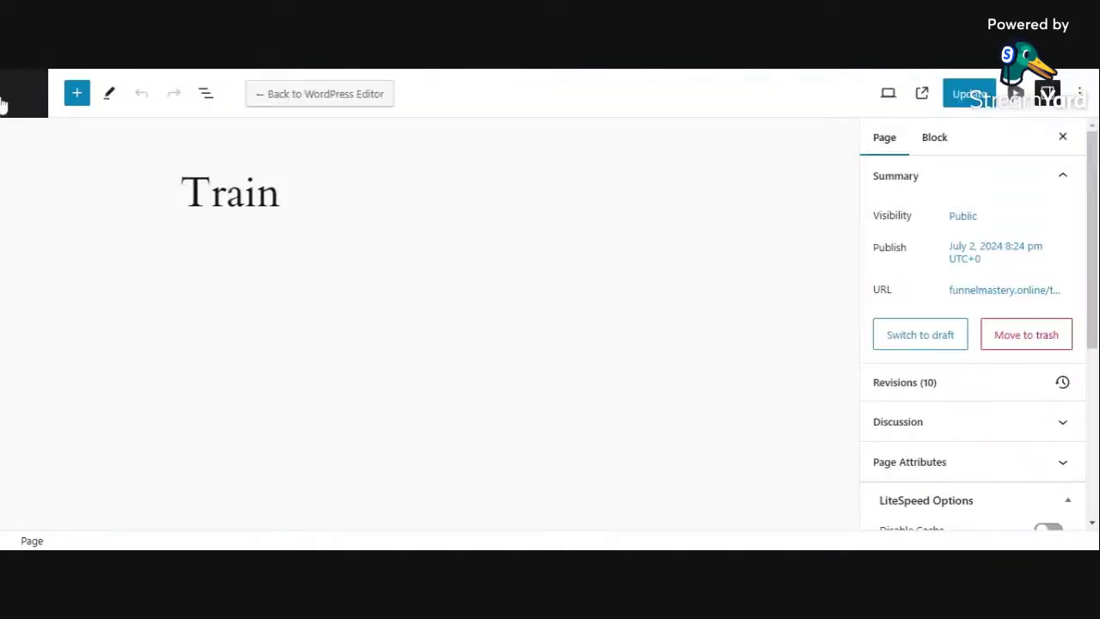
click(24, 97)
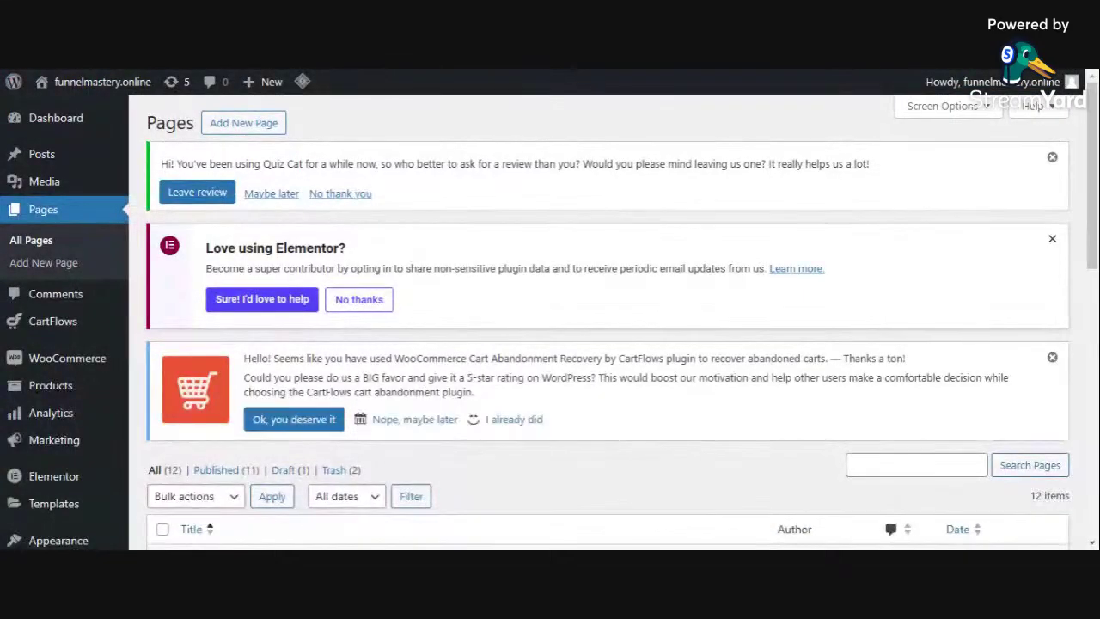
scroll(465, 441, down, 10)
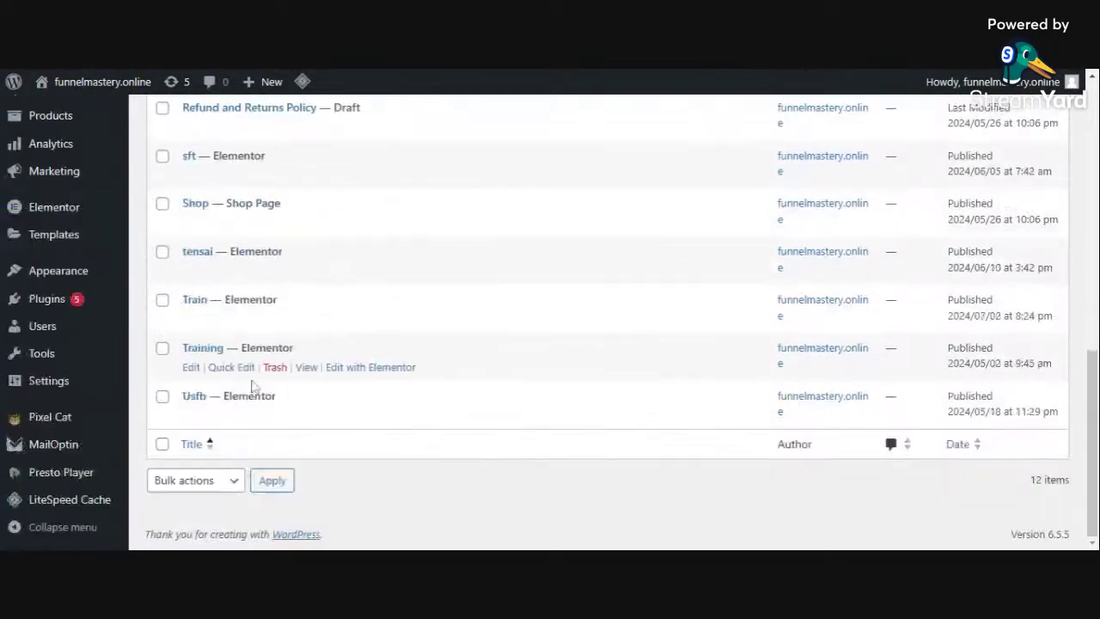
scroll(254, 389, up, 10)
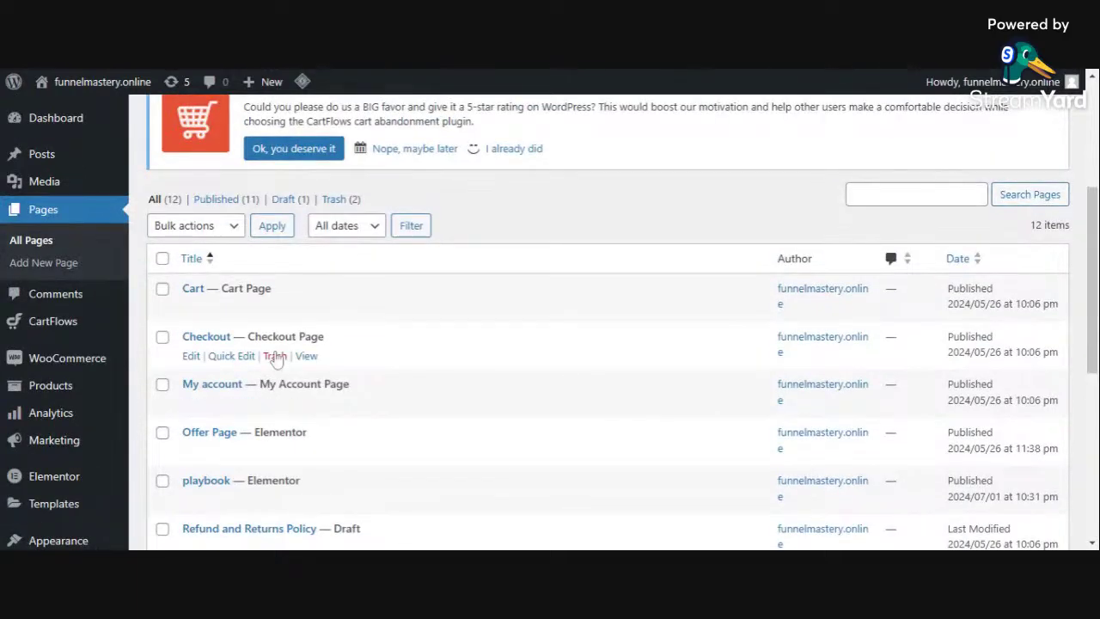
scroll(341, 422, down, 3)
Add a new page without a starter pattern, title it "thank you" and save it as a draft
scroll(341, 344, up, 4)
scroll(334, 294, up, 3)
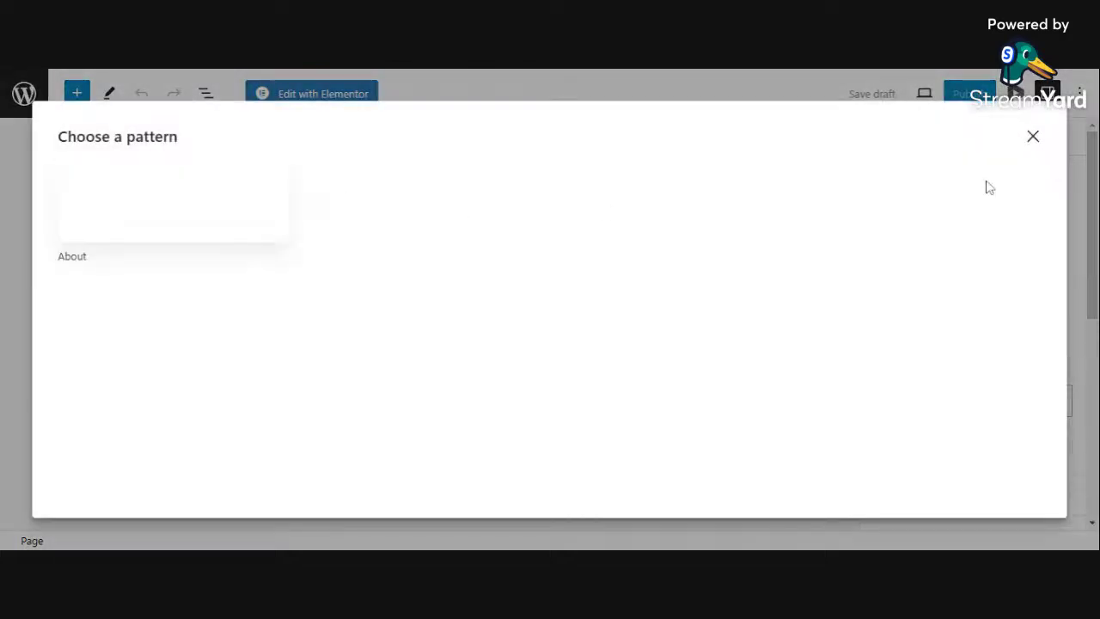
click(1032, 136)
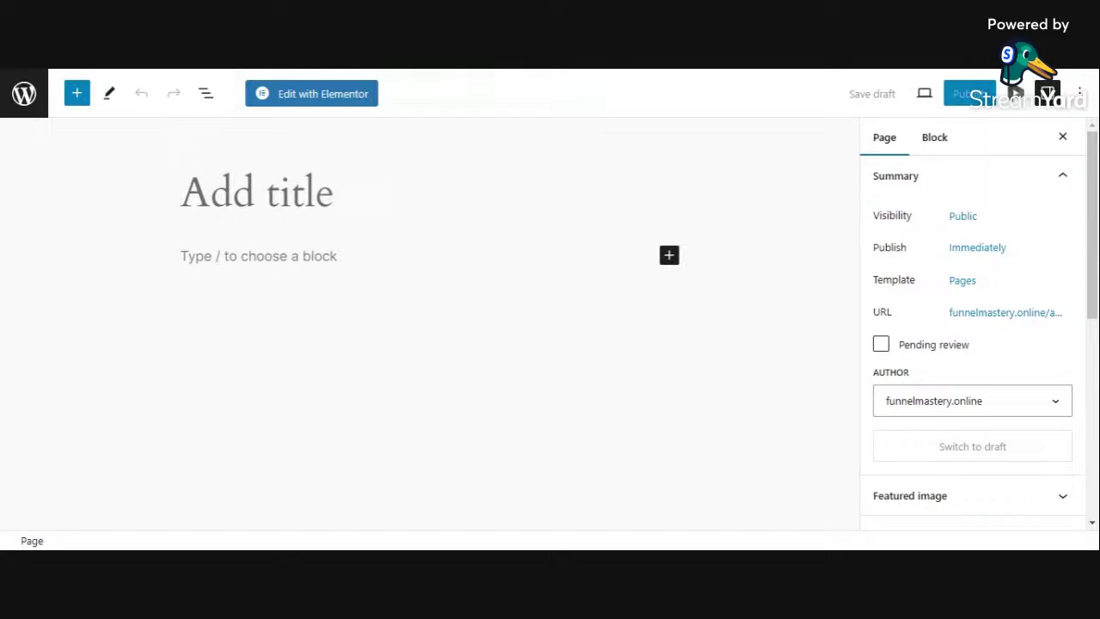
text(thank you)
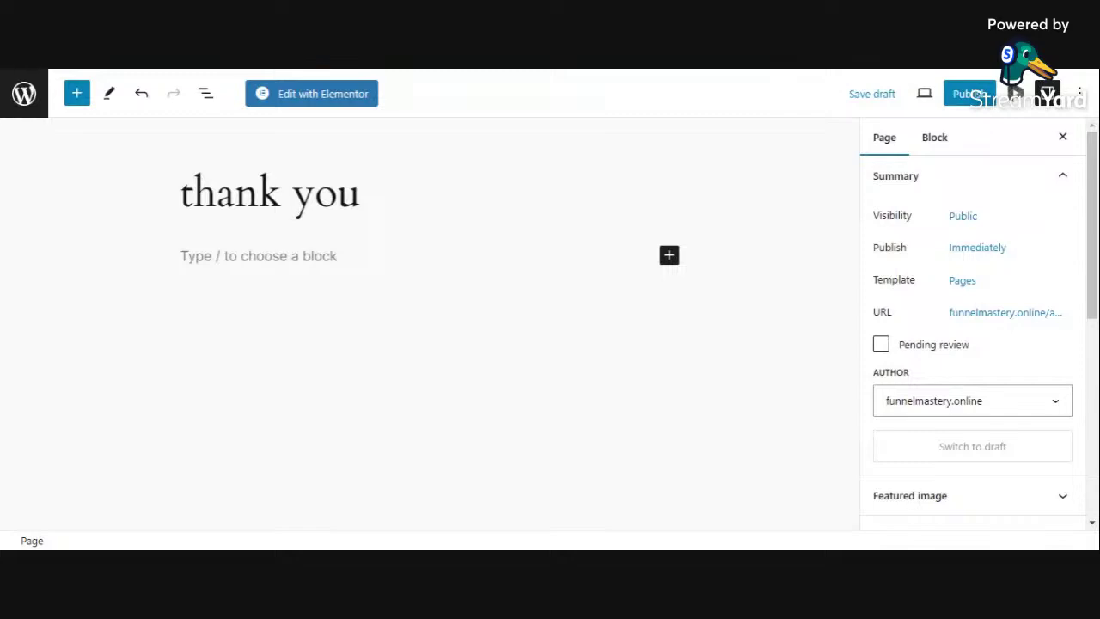
key(ctrl+s)
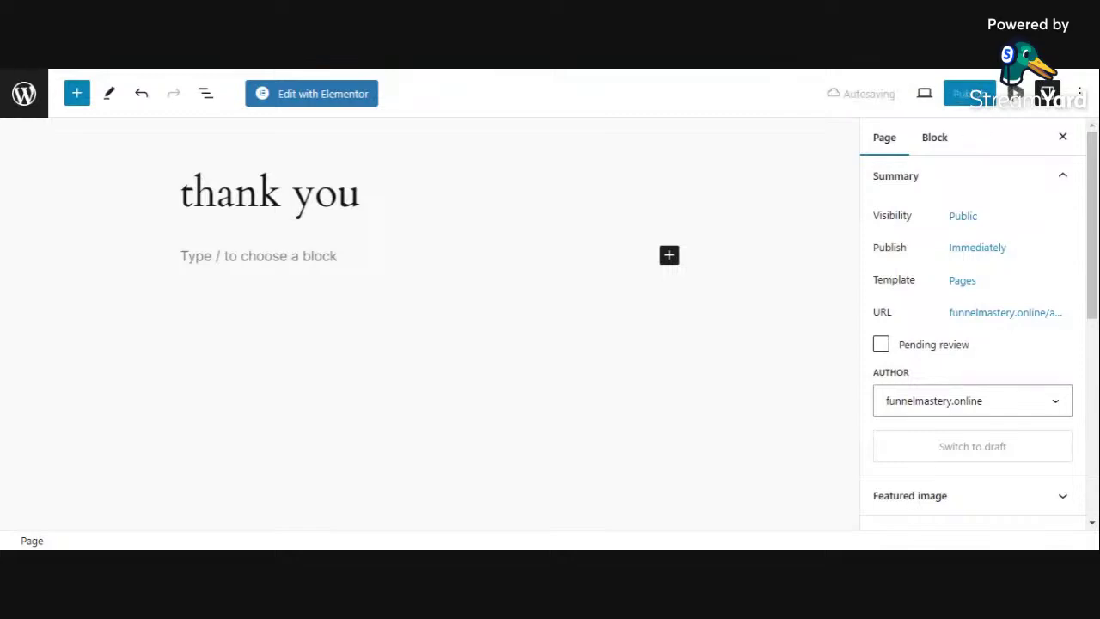